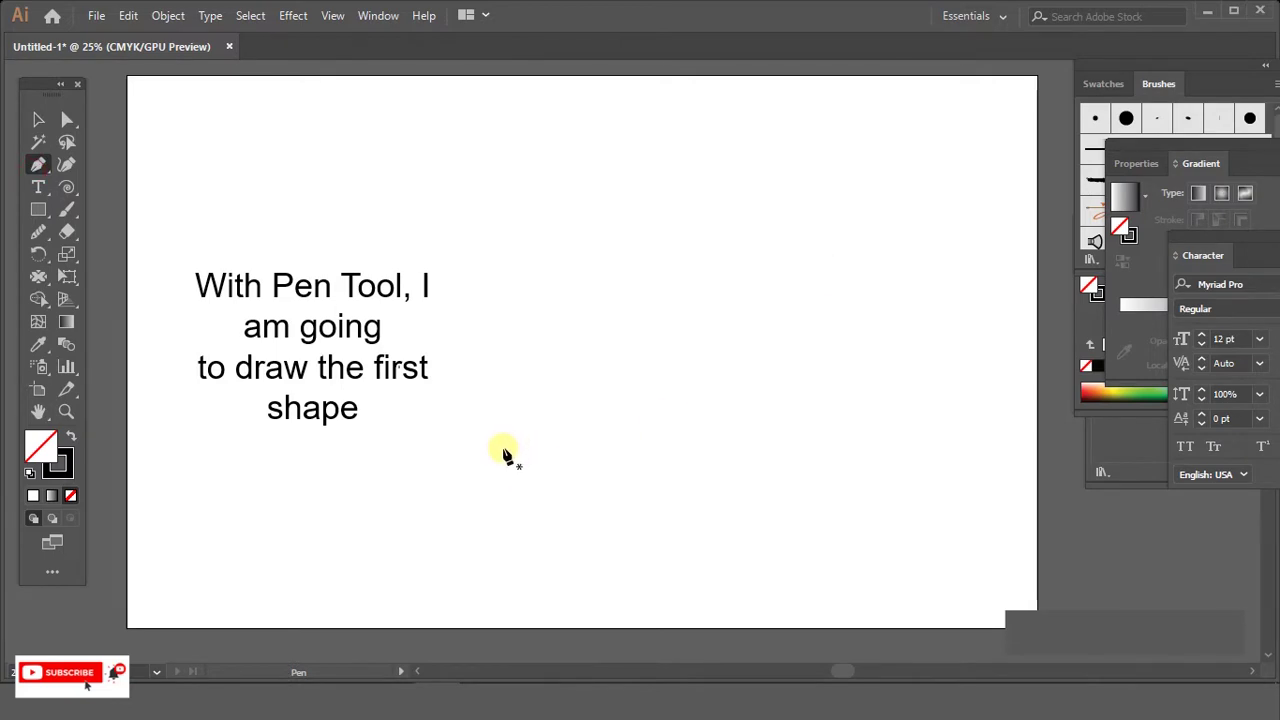
# - Trace the flame's left side and top with curved anchors and pointed tongues
pyautogui.moveTo(490, 445); pyautogui.dragTo(491, 308)
pyautogui.moveTo(503, 355); pyautogui.dragTo(514, 334)
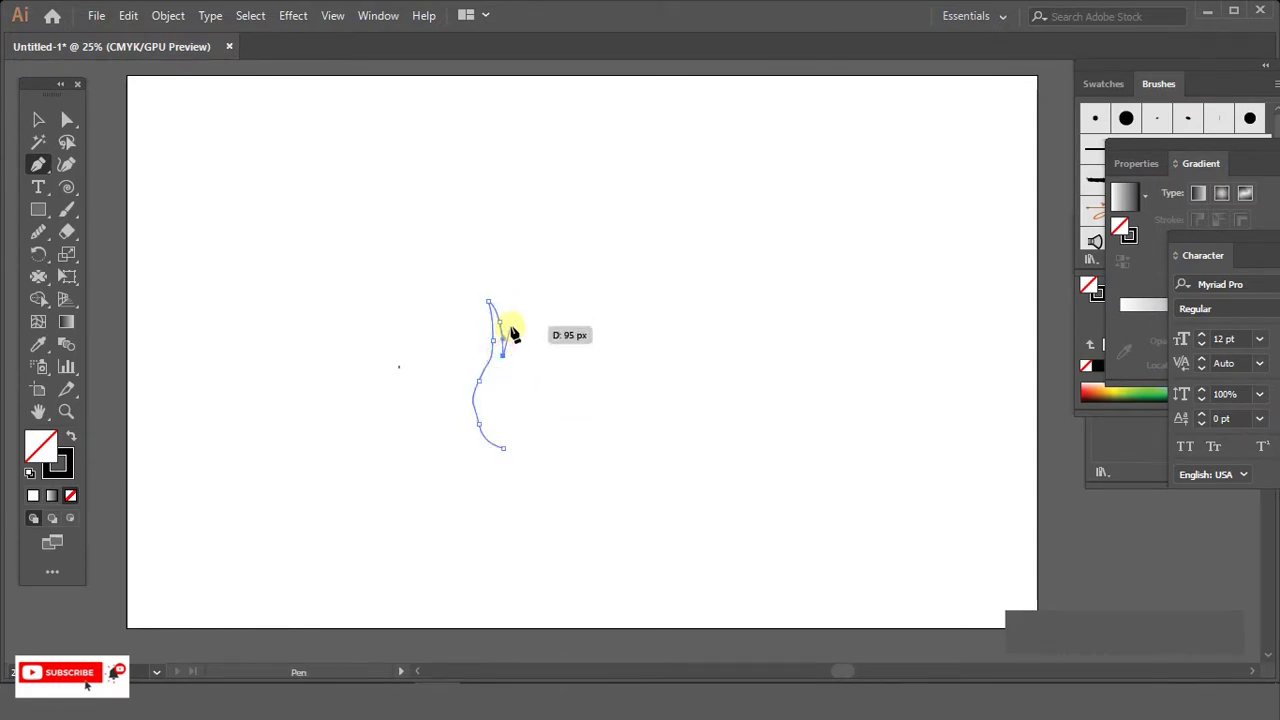
pyautogui.click(525, 296)
pyautogui.moveTo(534, 271)
pyautogui.mouseDown()
pyautogui.moveTo(535, 203)
pyautogui.moveTo(571, 137)
pyautogui.mouseUp()
pyautogui.click(521, 226)
pyautogui.click(540, 281)
pyautogui.click(532, 196)
pyautogui.click(540, 151)
pyautogui.click(541, 181)
pyautogui.moveTo(620, 100); pyautogui.dragTo(643, 114)
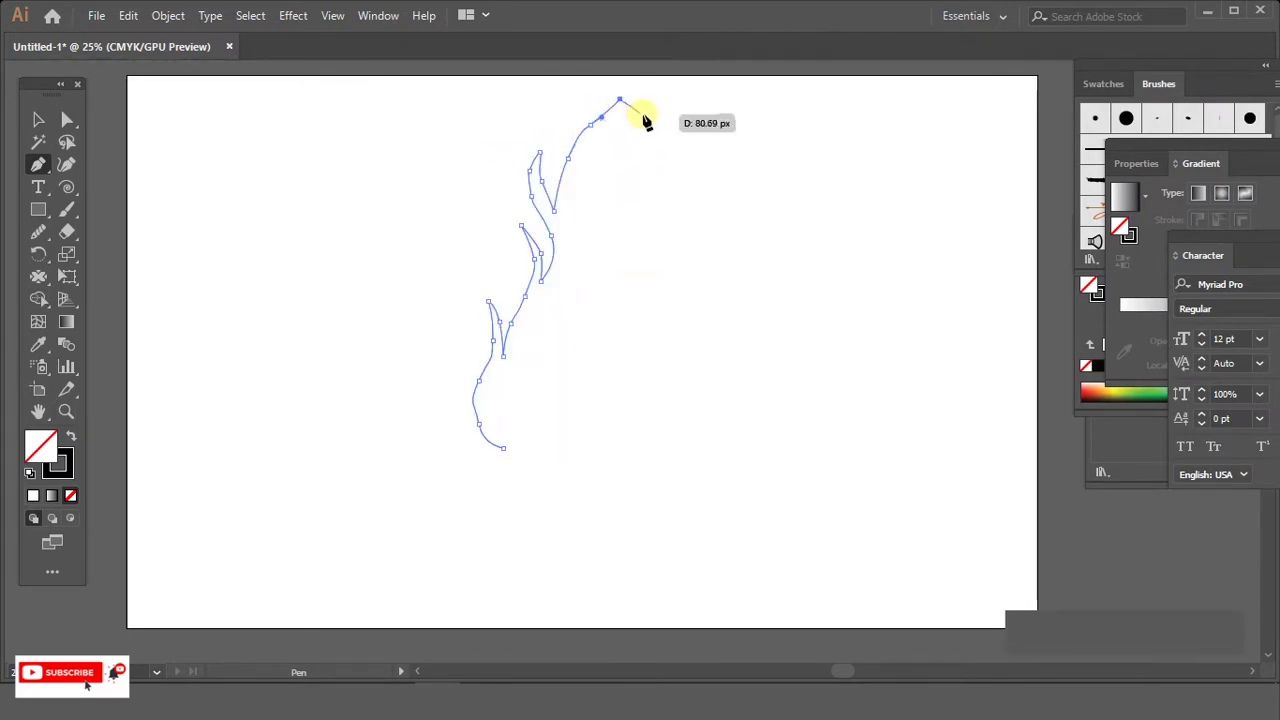
pyautogui.moveTo(660, 197); pyautogui.dragTo(676, 157)
# - Add the pointed flame tongues along the upper right side of the outline
pyautogui.click(672, 115)
pyautogui.click(681, 142)
pyautogui.moveTo(666, 238)
pyautogui.mouseDown()
pyautogui.moveTo(688, 229)
pyautogui.moveTo(700, 186)
pyautogui.mouseUp()
pyautogui.click(713, 187)
pyautogui.click(712, 247)
pyautogui.click(727, 148)
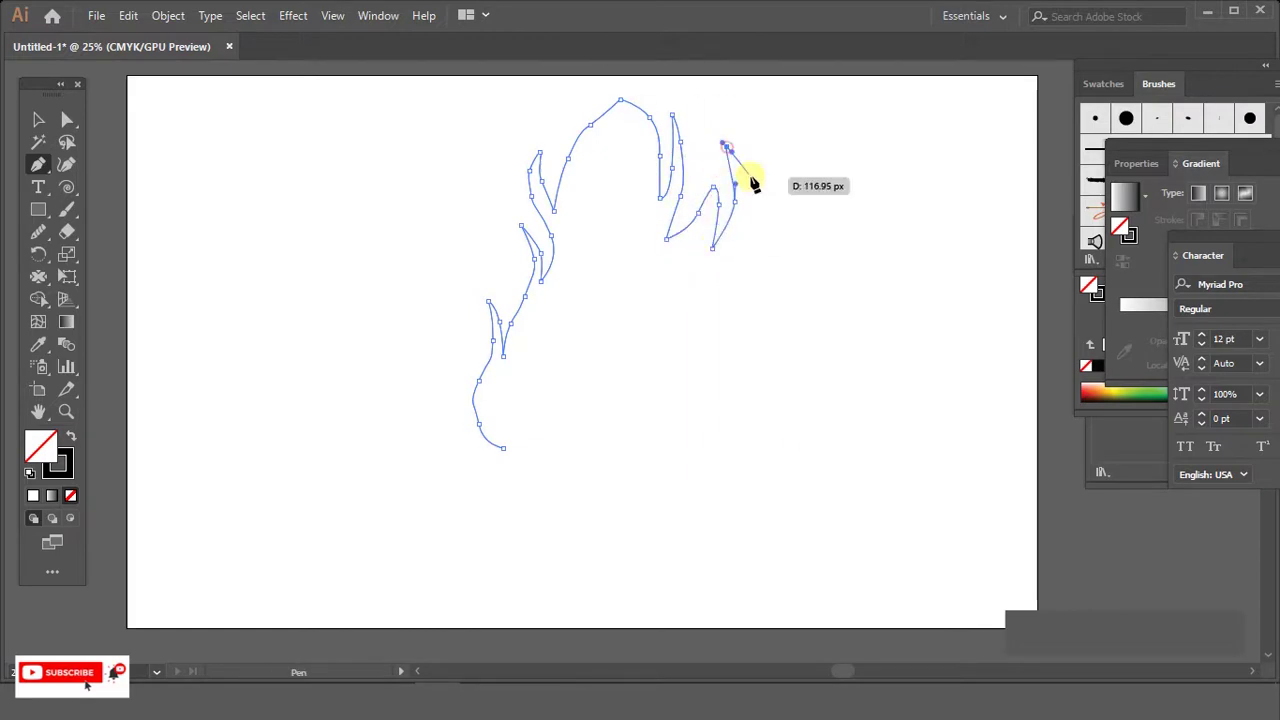
pyautogui.click(757, 210)
pyautogui.click(706, 293)
pyautogui.moveTo(676, 330)
pyautogui.mouseDown()
pyautogui.moveTo(683, 367)
pyautogui.moveTo(700, 340)
pyautogui.mouseUp()
# - Continue the outline down the right side with a lower tongue and close it at the base
pyautogui.click(753, 268)
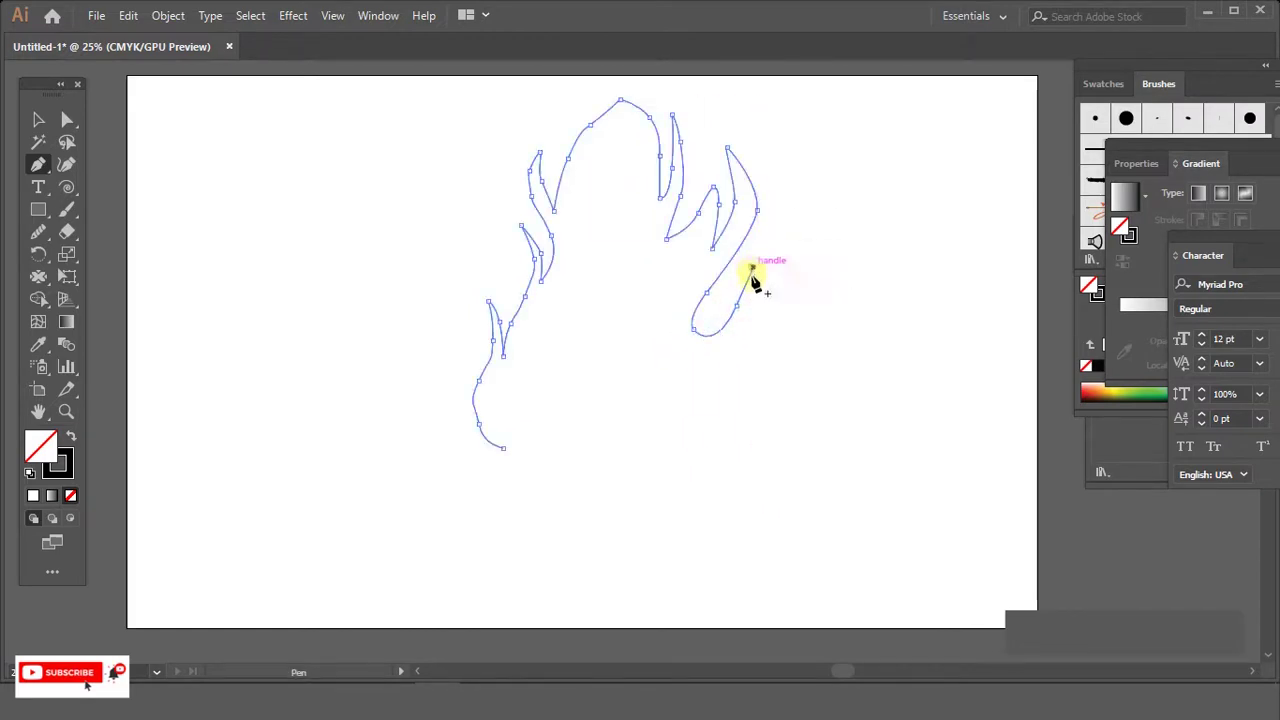
pyautogui.click(749, 297)
pyautogui.click(725, 349)
pyautogui.click(711, 376)
pyautogui.click(758, 351)
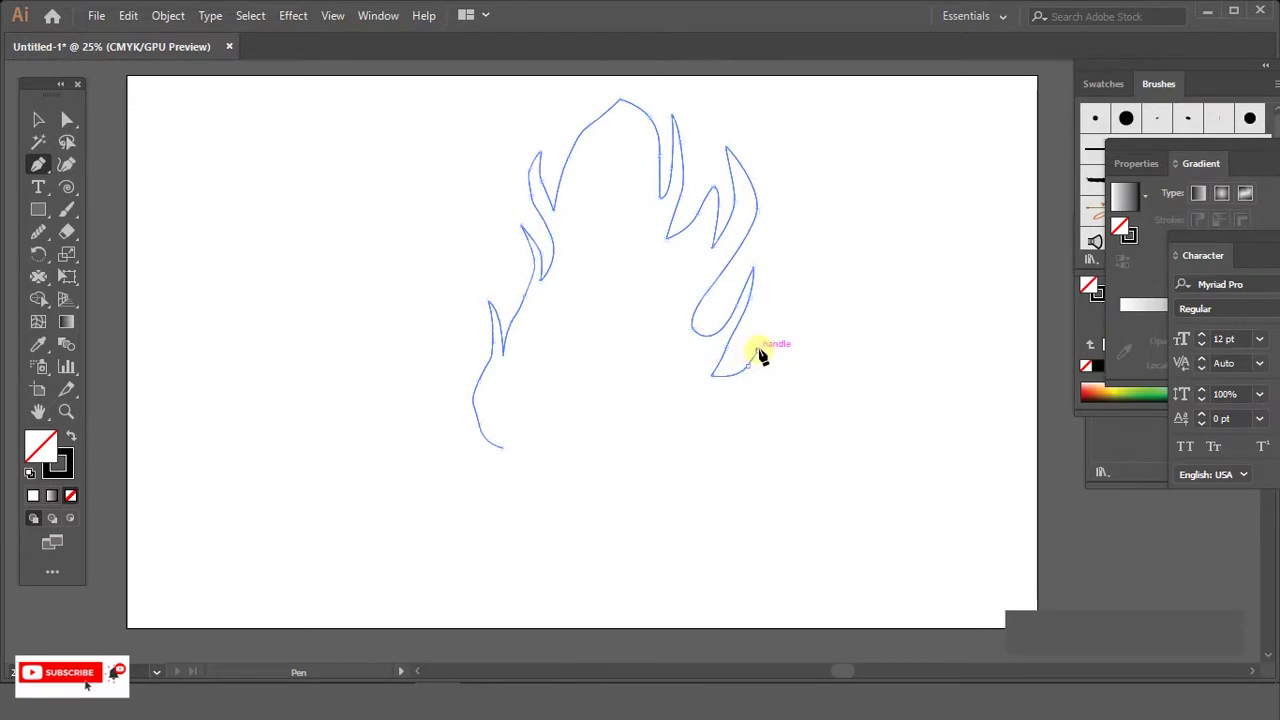
pyautogui.click(746, 389)
pyautogui.moveTo(705, 447); pyautogui.dragTo(679, 456)
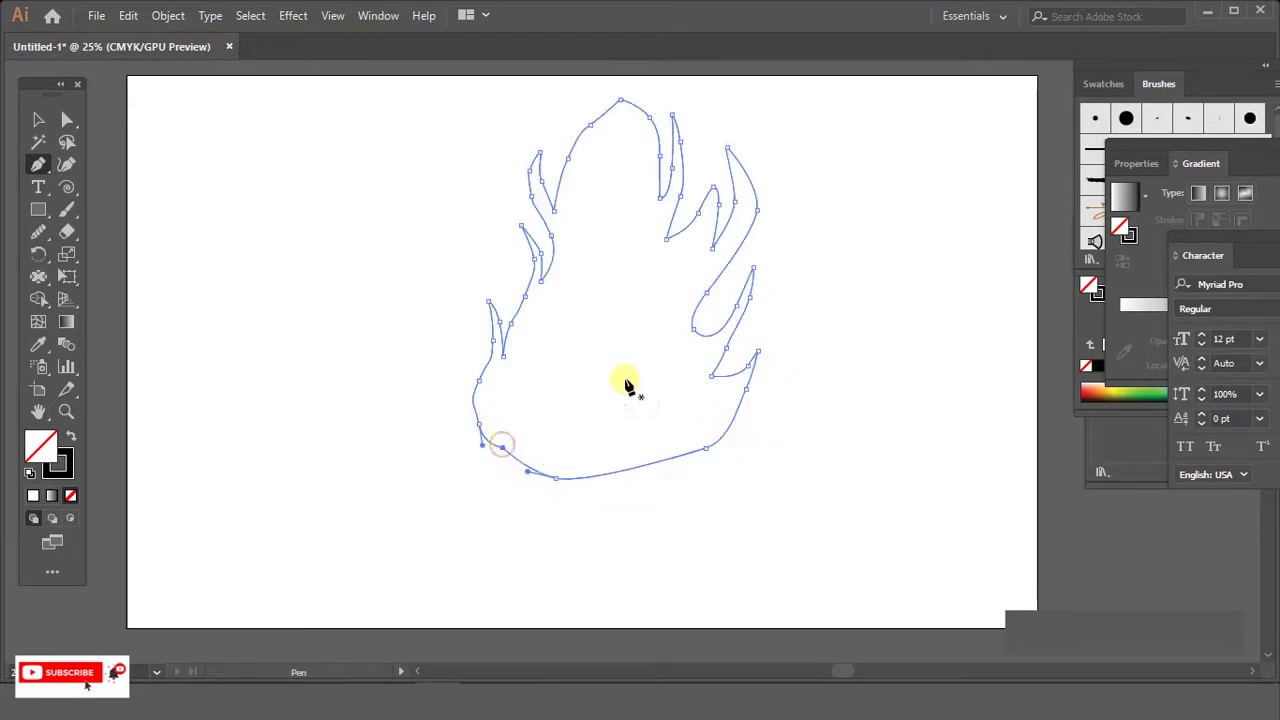
# - Draw two thin curved flame wisps beside the flame's upper left
pyautogui.click(503, 199)
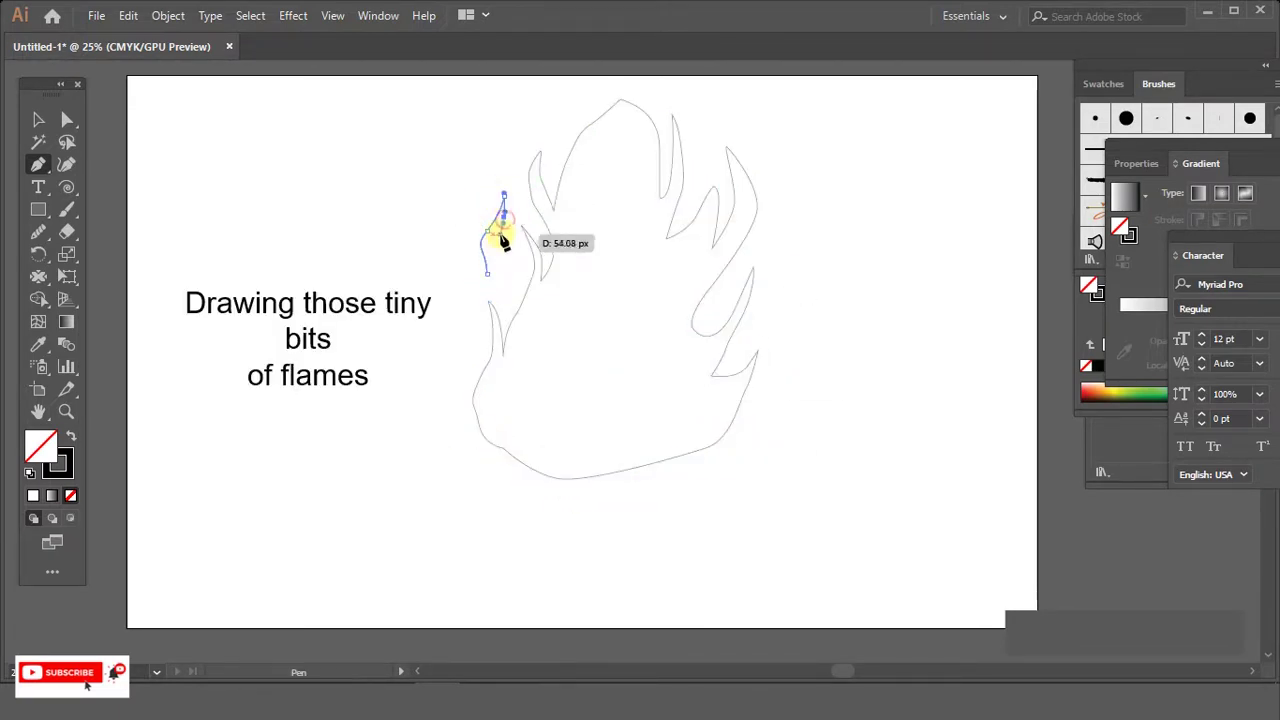
pyautogui.moveTo(500, 234); pyautogui.dragTo(491, 263)
pyautogui.click(493, 272)
pyautogui.click(520, 115)
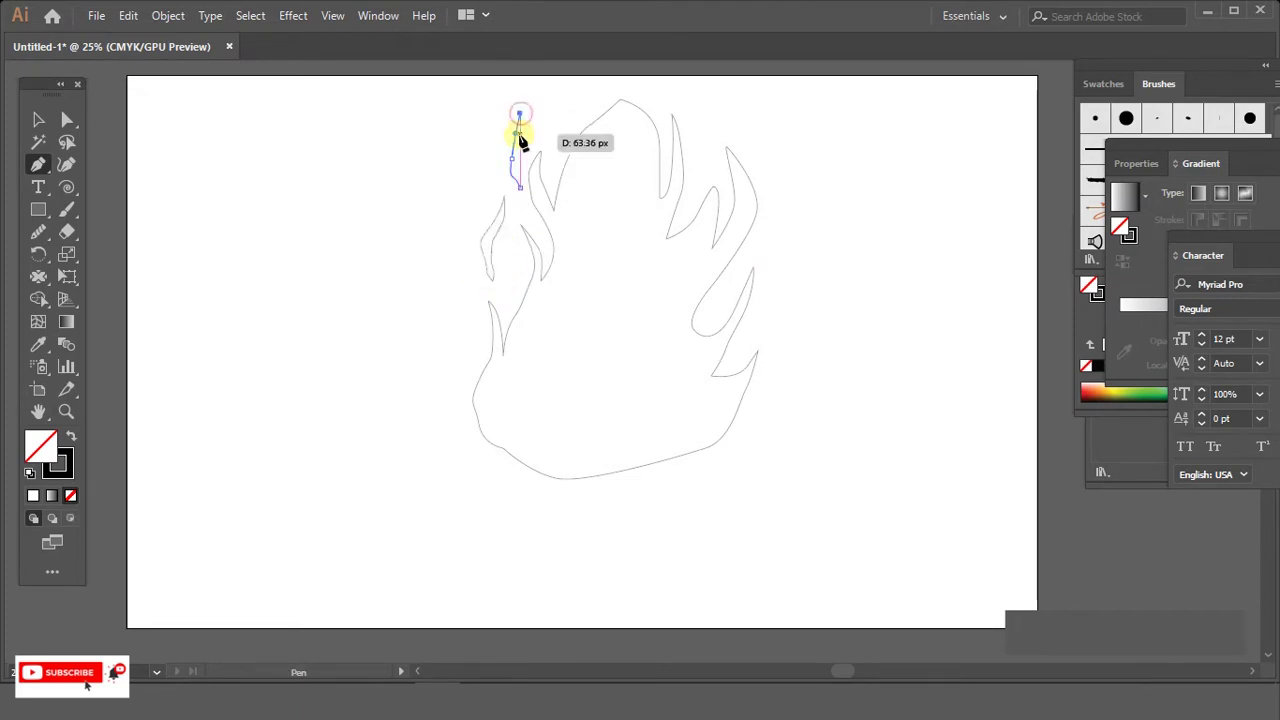
pyautogui.moveTo(521, 172); pyautogui.dragTo(523, 183)
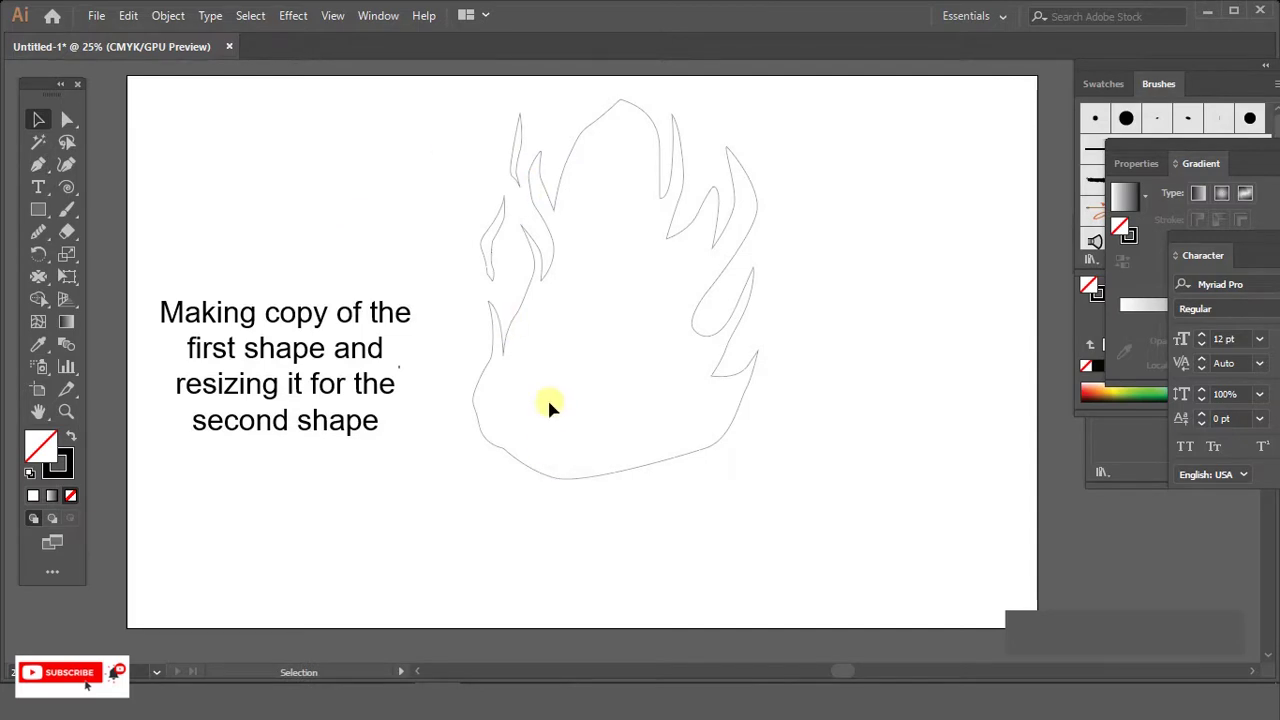
# - Alt-drag a copy of the flame, scale it down and reshape it, then centre it inside the original
pyautogui.click(660, 135)
pyautogui.click(655, 139)
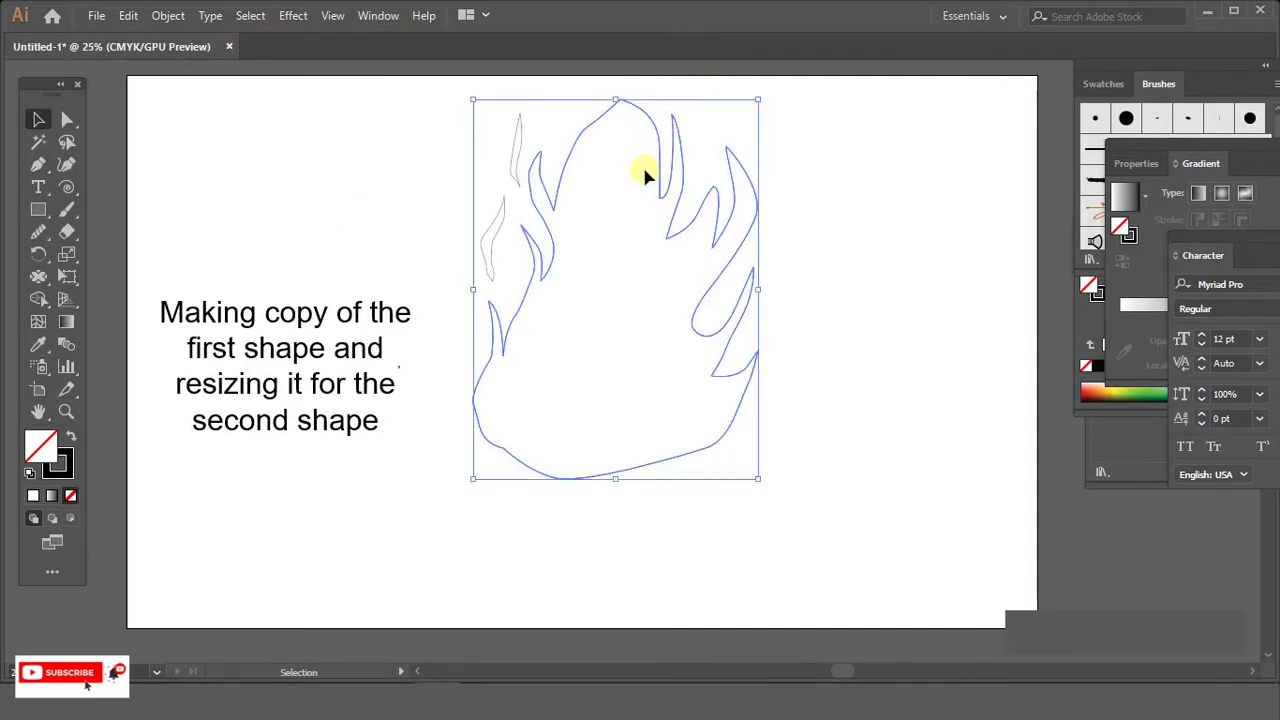
pyautogui.moveTo(692, 254)
pyautogui.mouseDown()
pyautogui.moveTo(688, 227)
pyautogui.moveTo(545, 208)
pyautogui.mouseUp()
pyautogui.moveTo(757, 100); pyautogui.dragTo(696, 184)
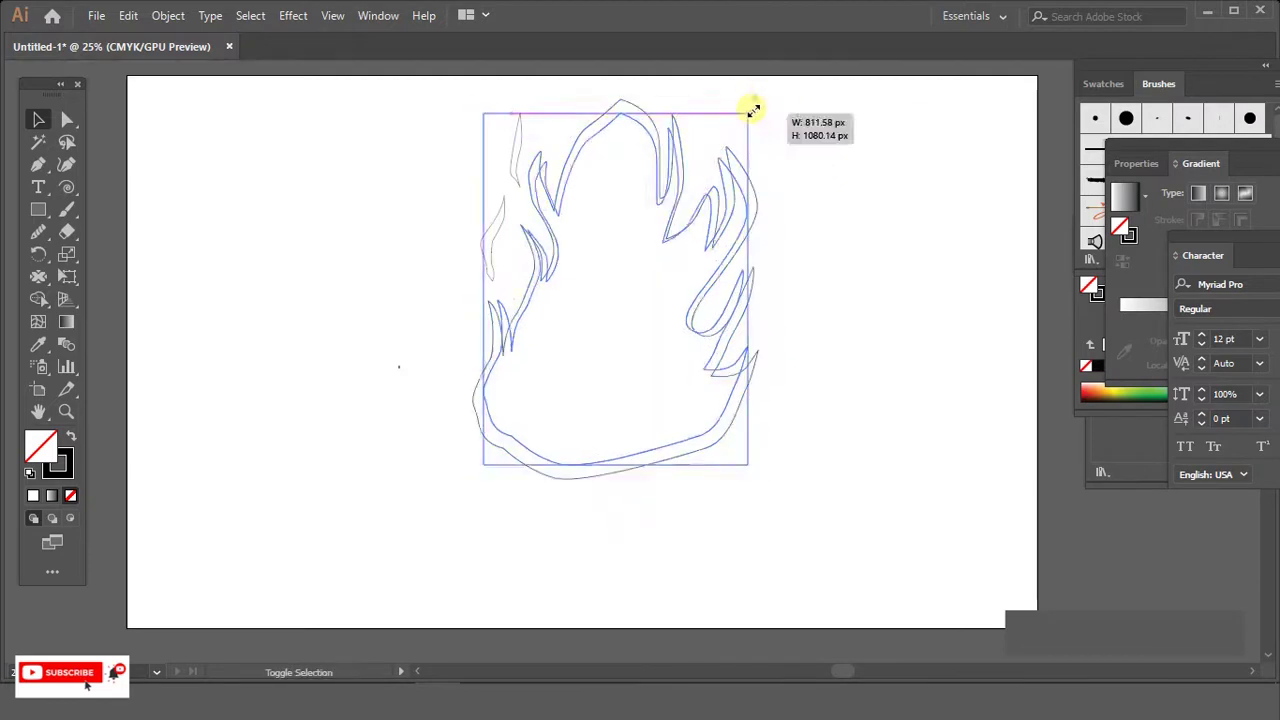
pyautogui.moveTo(675, 303); pyautogui.dragTo(651, 394)
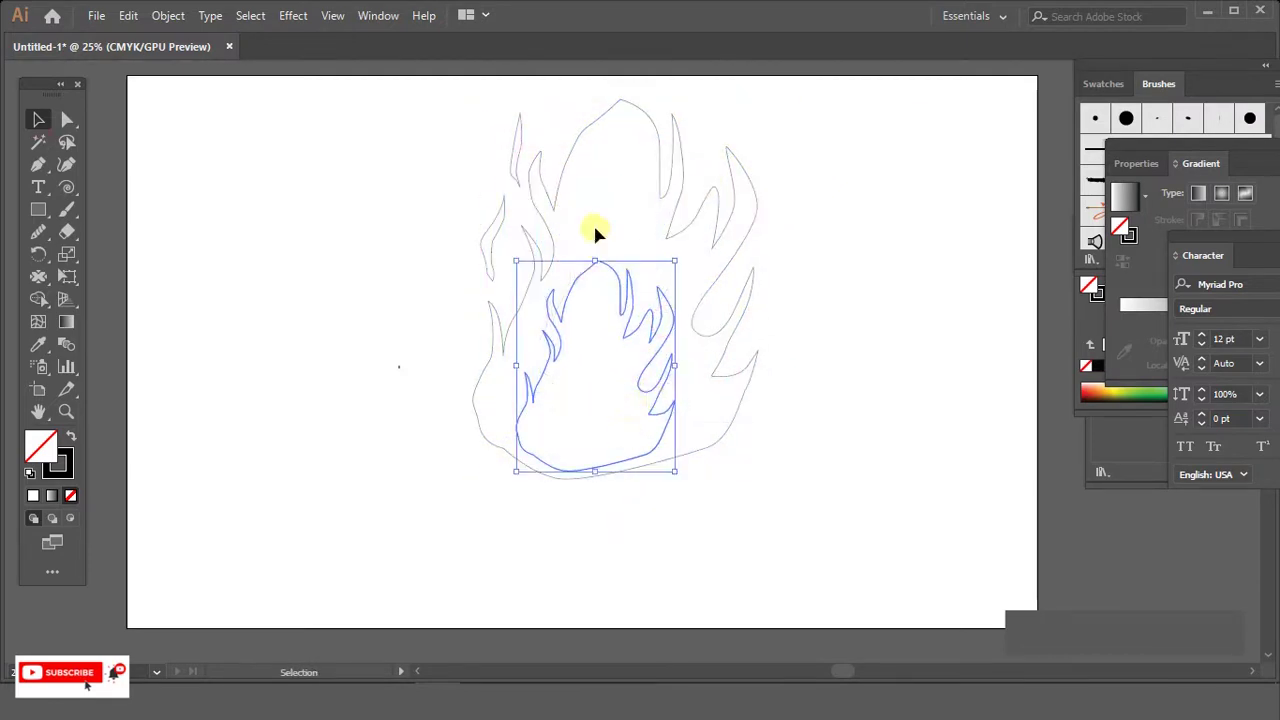
pyautogui.moveTo(594, 263); pyautogui.dragTo(625, 172)
pyautogui.moveTo(676, 320); pyautogui.dragTo(707, 325)
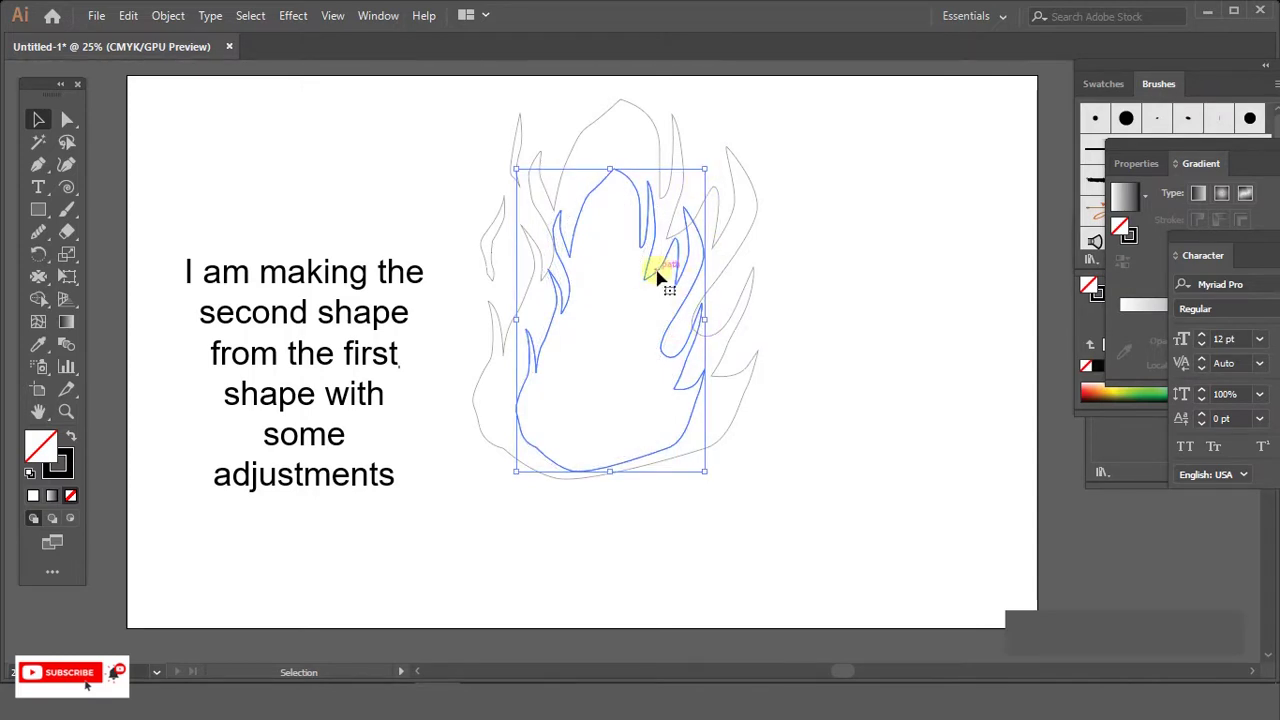
pyautogui.moveTo(657, 277); pyautogui.dragTo(657, 295)
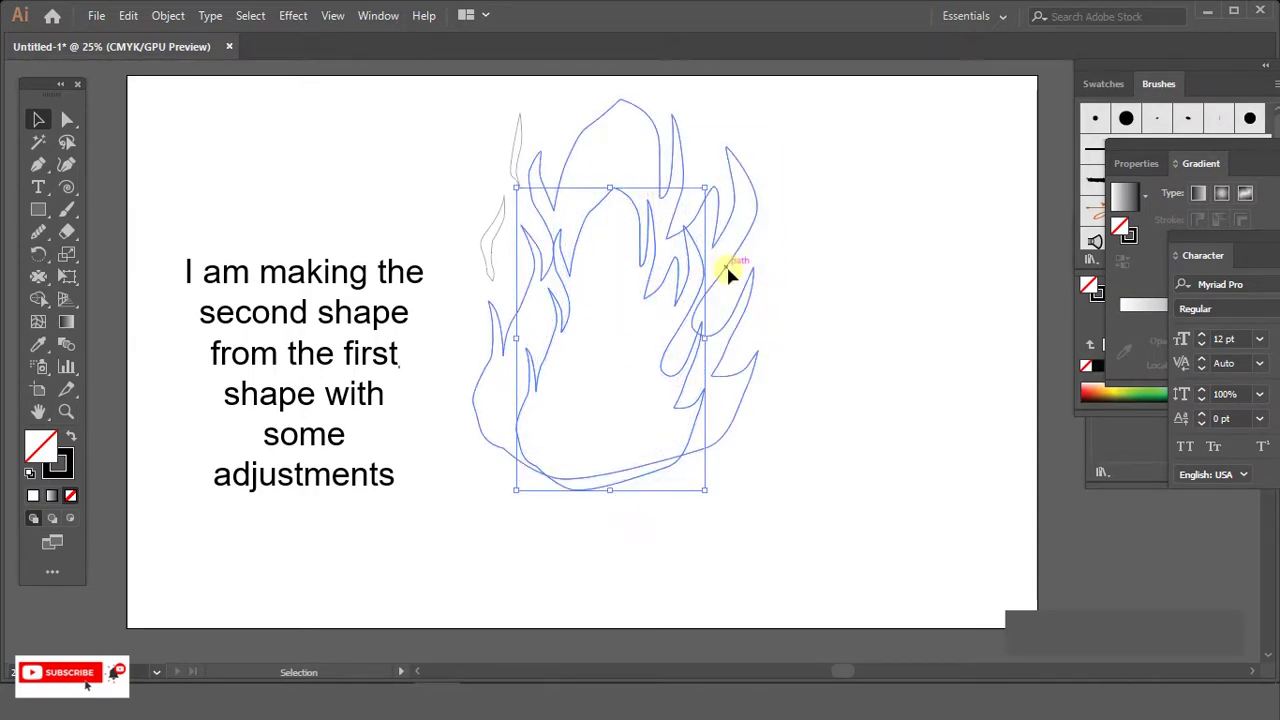
pyautogui.click(618, 222)
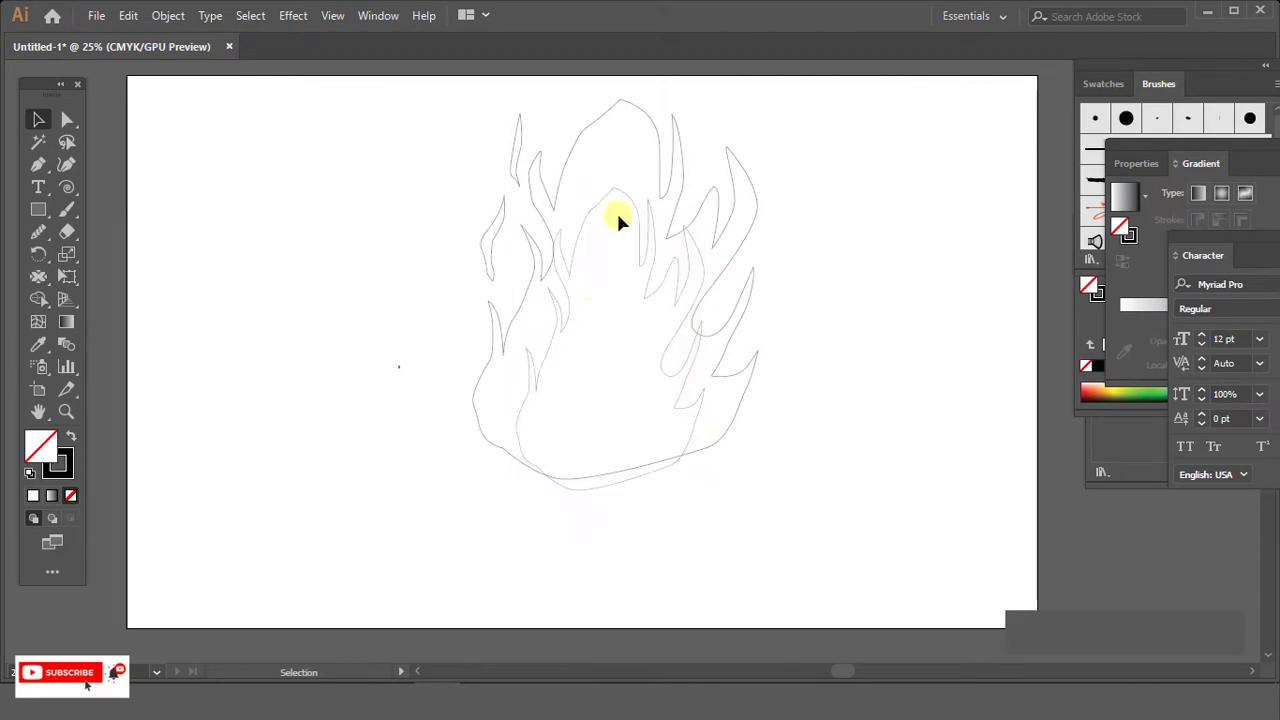
pyautogui.moveTo(563, 318); pyautogui.dragTo(575, 298)
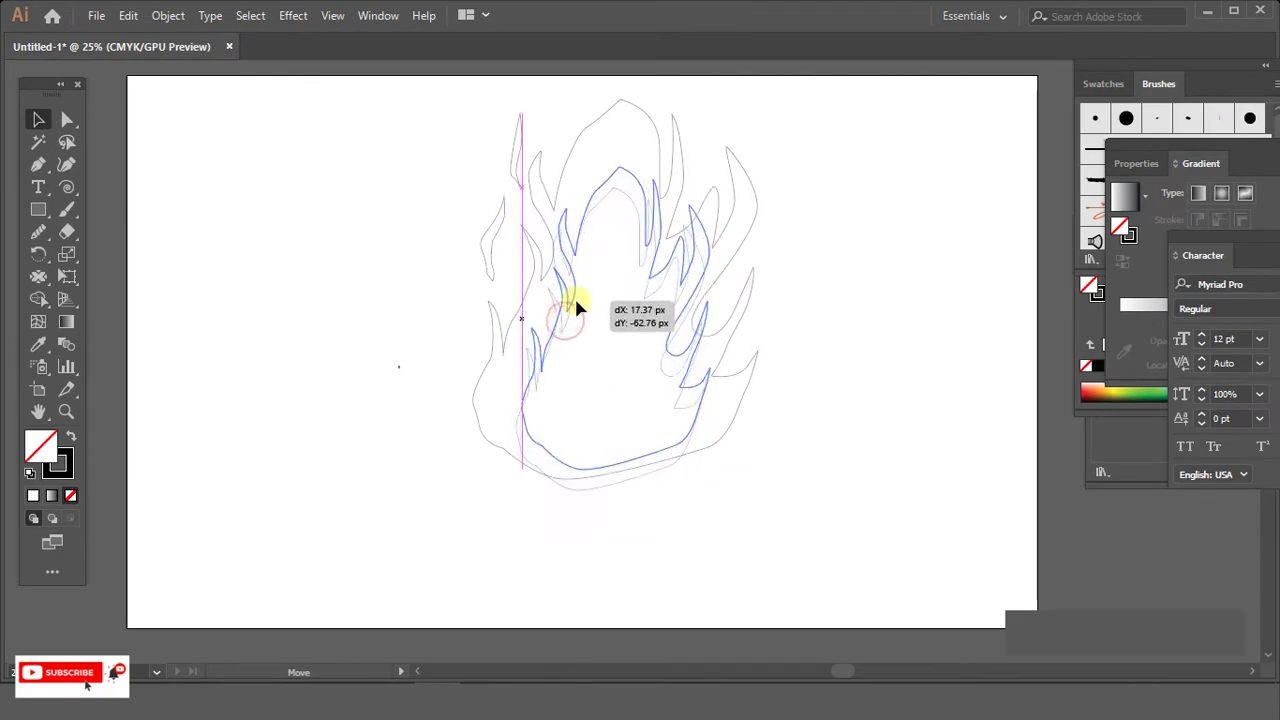
# - Pull the inner flame's tip and right-side anchor down and right to reshape its tongues
pyautogui.click(67, 119)
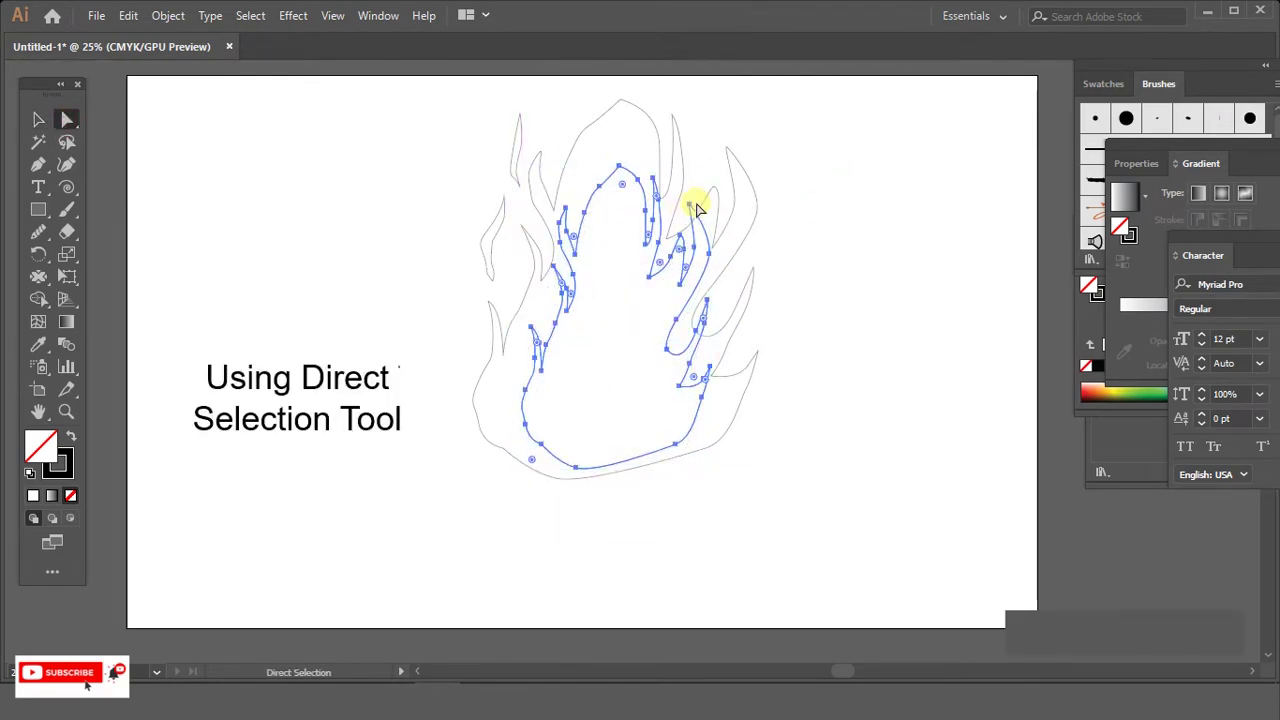
pyautogui.click(655, 180)
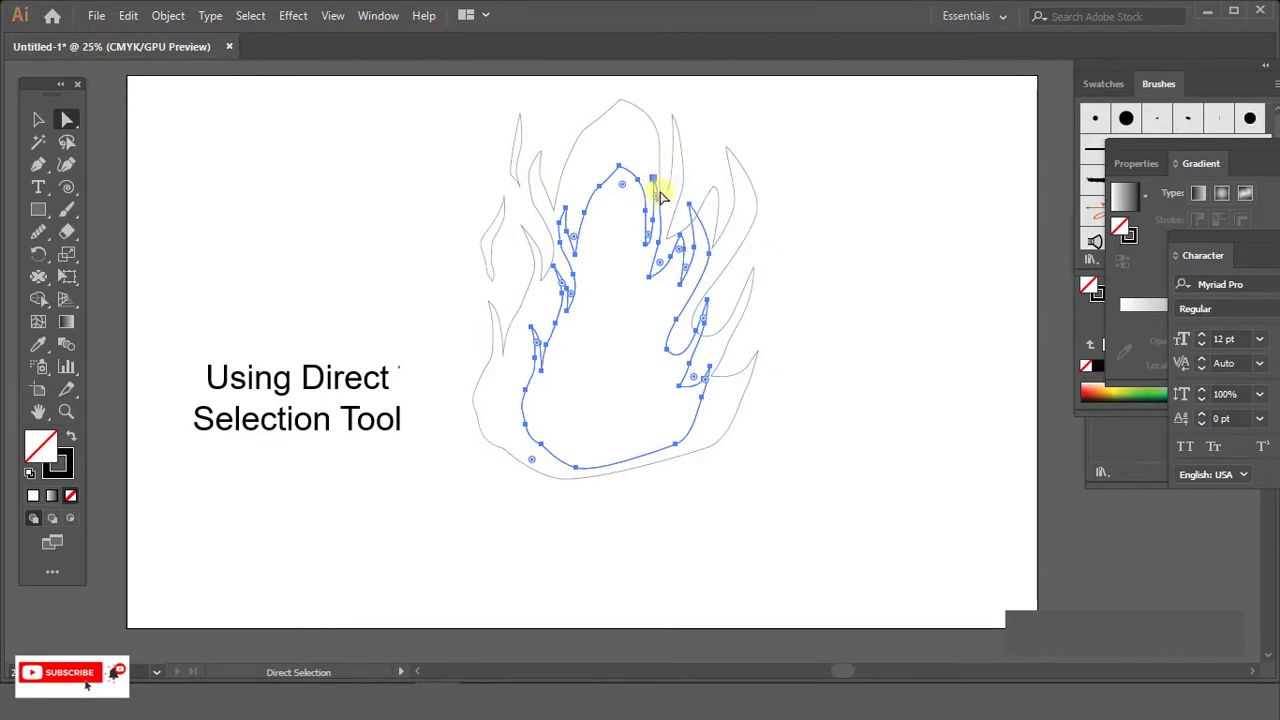
pyautogui.moveTo(689, 205); pyautogui.dragTo(712, 258)
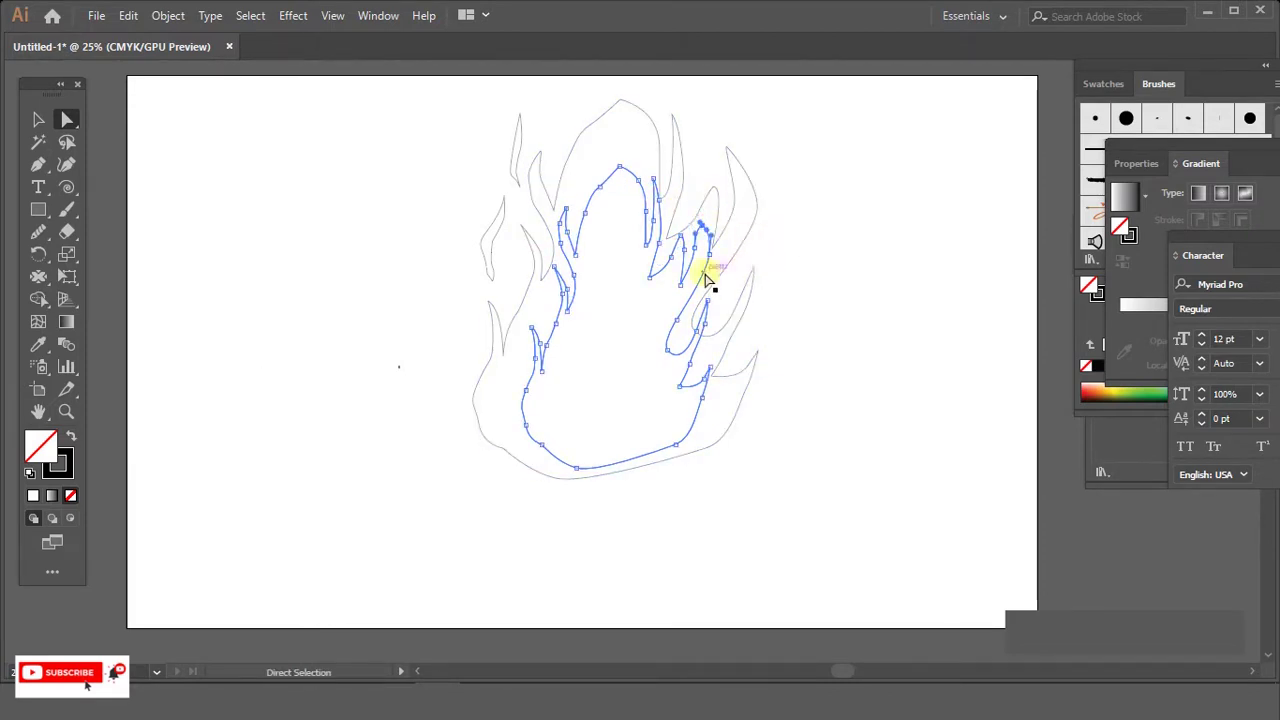
pyautogui.moveTo(712, 258)
pyautogui.mouseDown()
pyautogui.moveTo(694, 350)
pyautogui.moveTo(710, 370)
pyautogui.mouseUp()
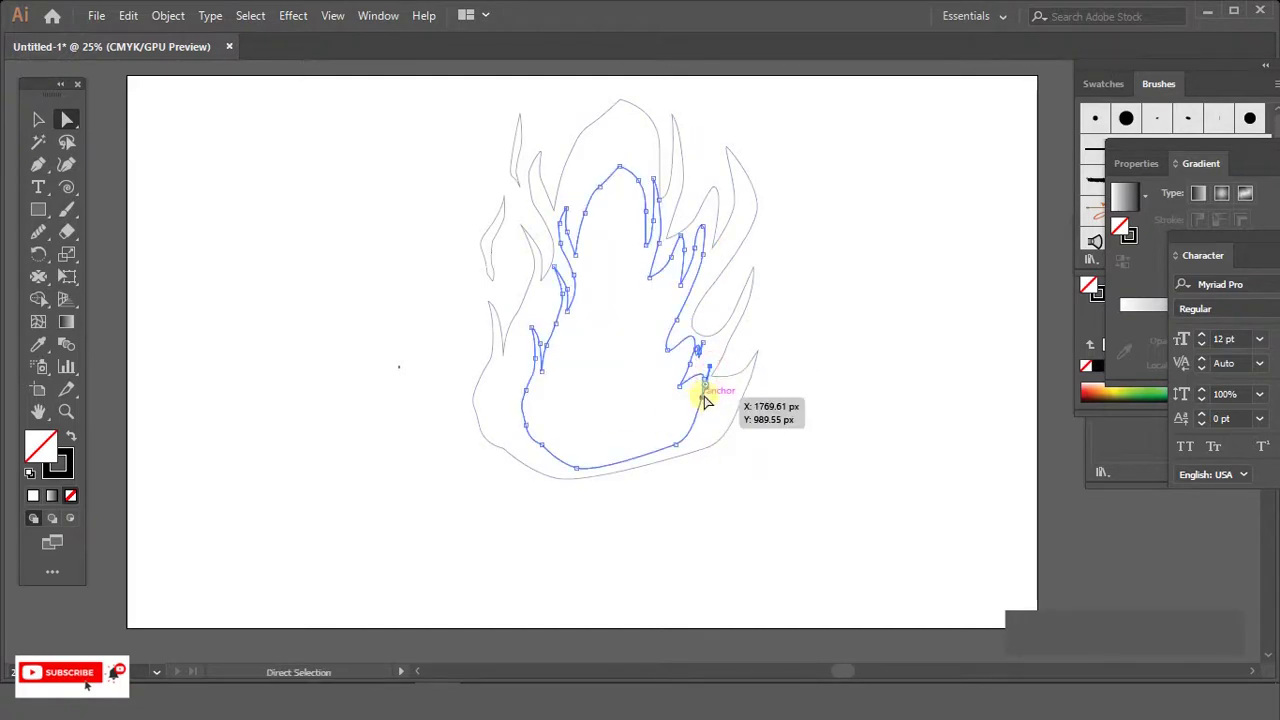
pyautogui.click(860, 337)
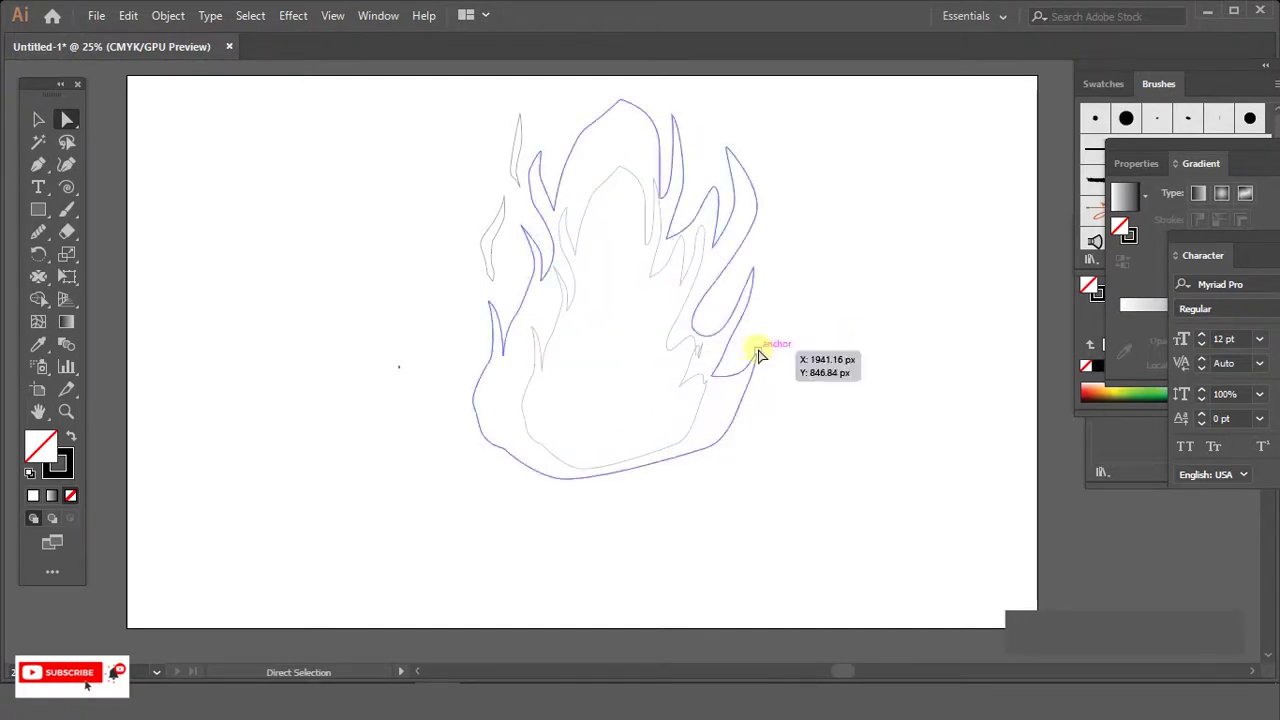
pyautogui.click(38, 119)
# - Alt-drag a third copy of the outer flame and narrow it from the left
pyautogui.click(675, 188)
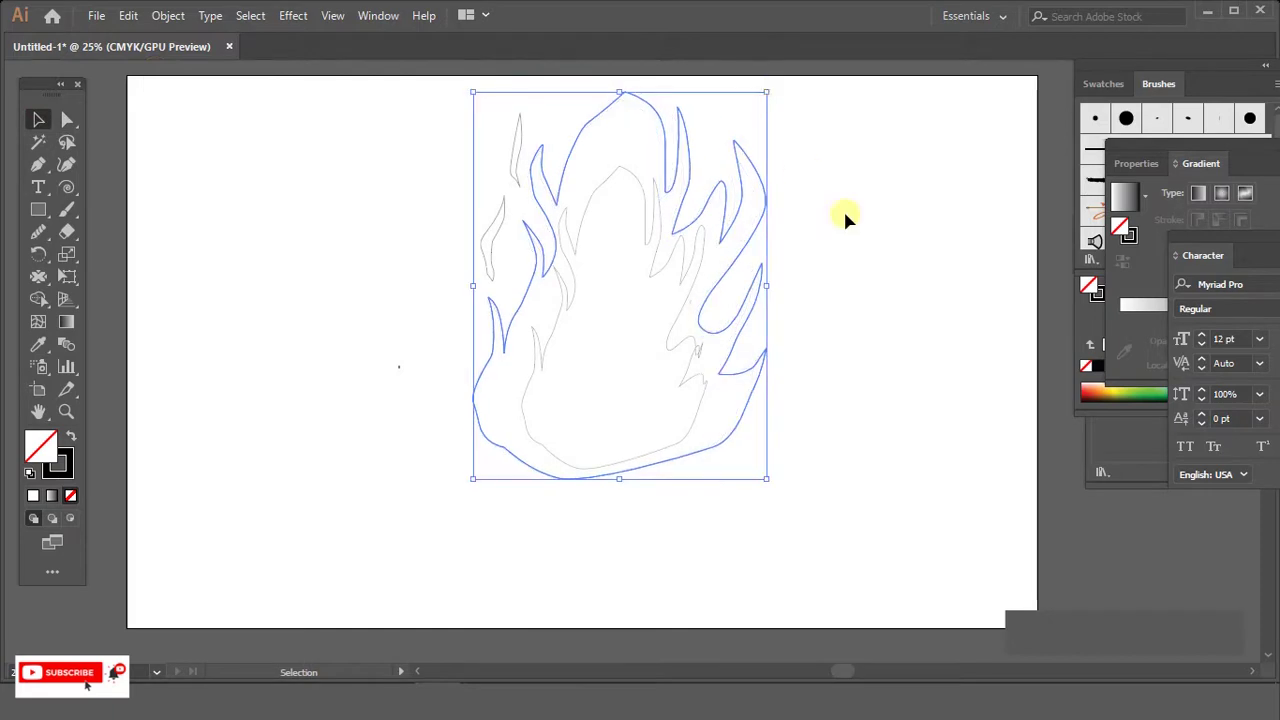
pyautogui.moveTo(766, 282); pyautogui.dragTo(618, 160)
pyautogui.moveTo(521, 313); pyautogui.dragTo(528, 313)
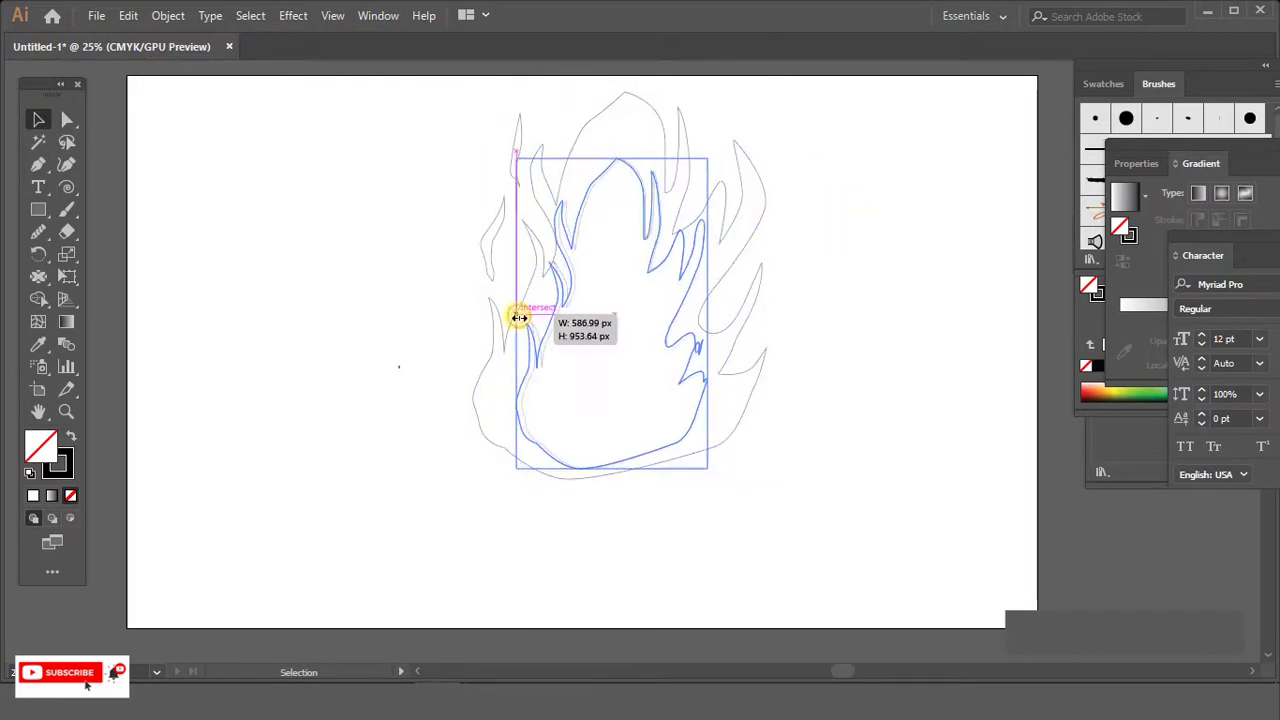
pyautogui.click(871, 260)
pyautogui.click(684, 282)
# - Duplicate that copy and shrink it into a small central flame
pyautogui.moveTo(684, 282)
pyautogui.mouseDown()
pyautogui.moveTo(895, 315)
pyautogui.moveTo(657, 325)
pyautogui.mouseUp()
pyautogui.moveTo(708, 196); pyautogui.dragTo(662, 250)
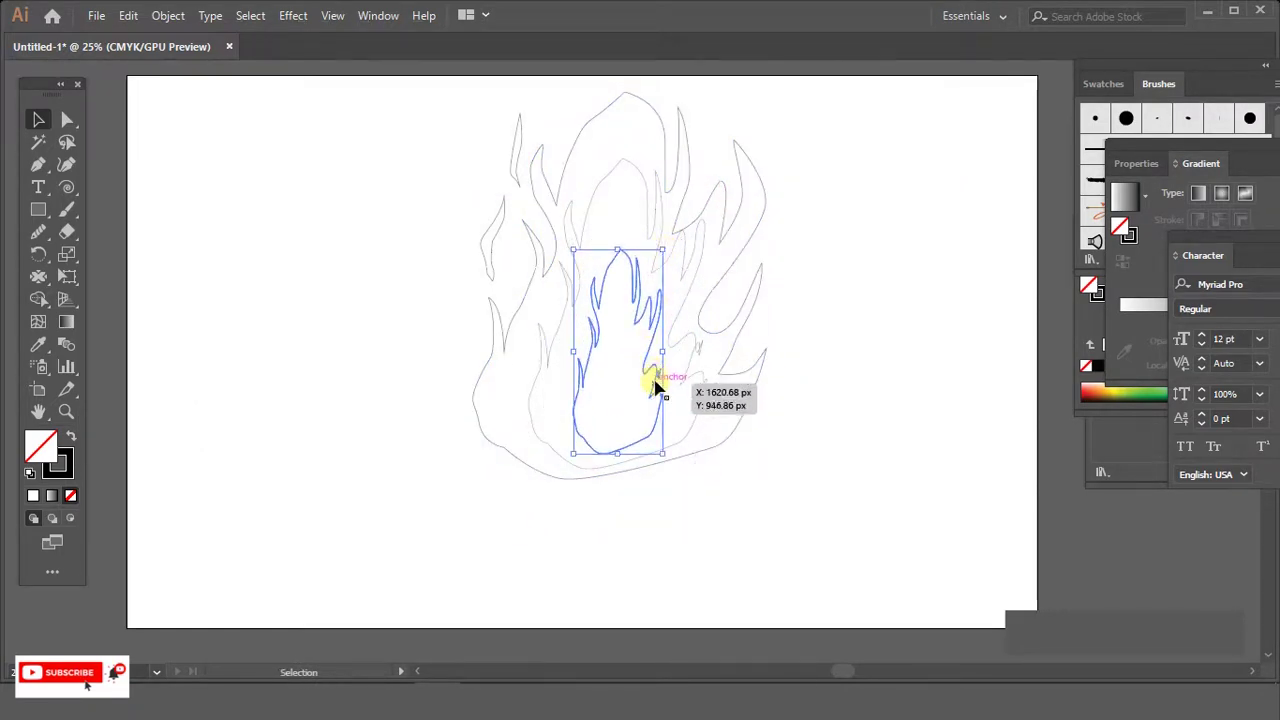
pyautogui.click(937, 287)
pyautogui.click(1103, 83)
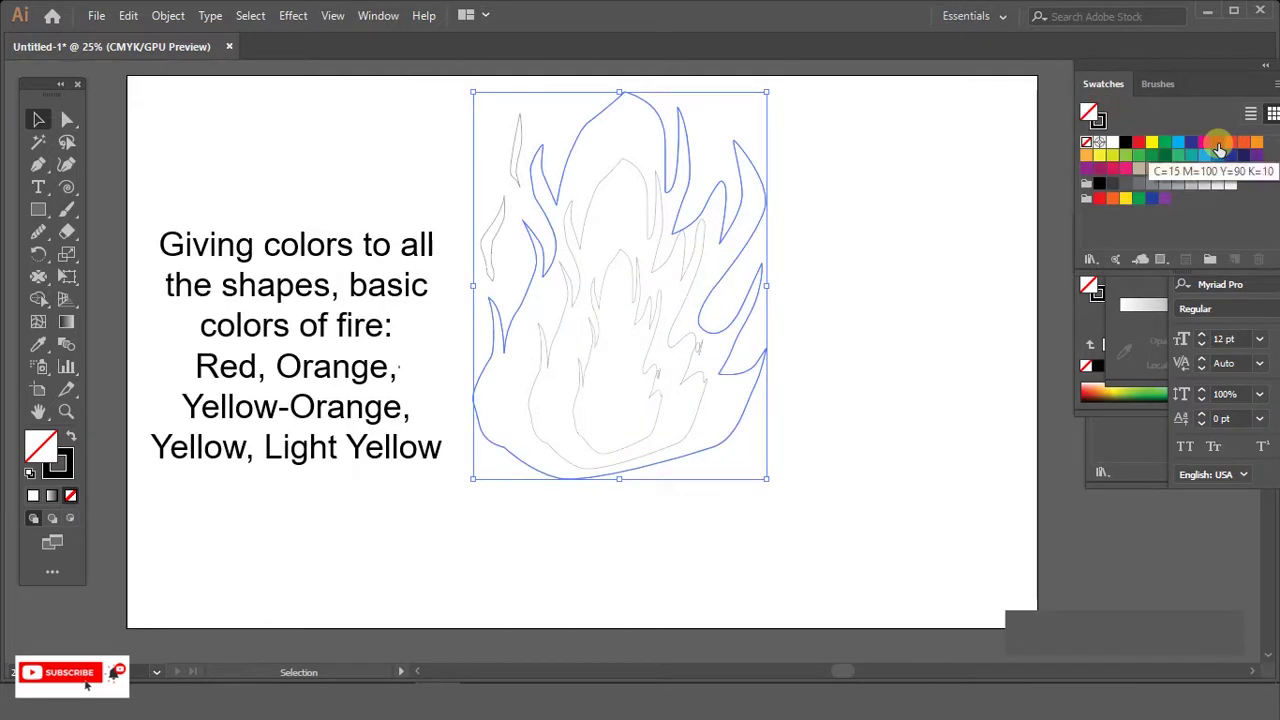
# - Fill the outer flame red and the next inner flame orange
pyautogui.click(1097, 199)
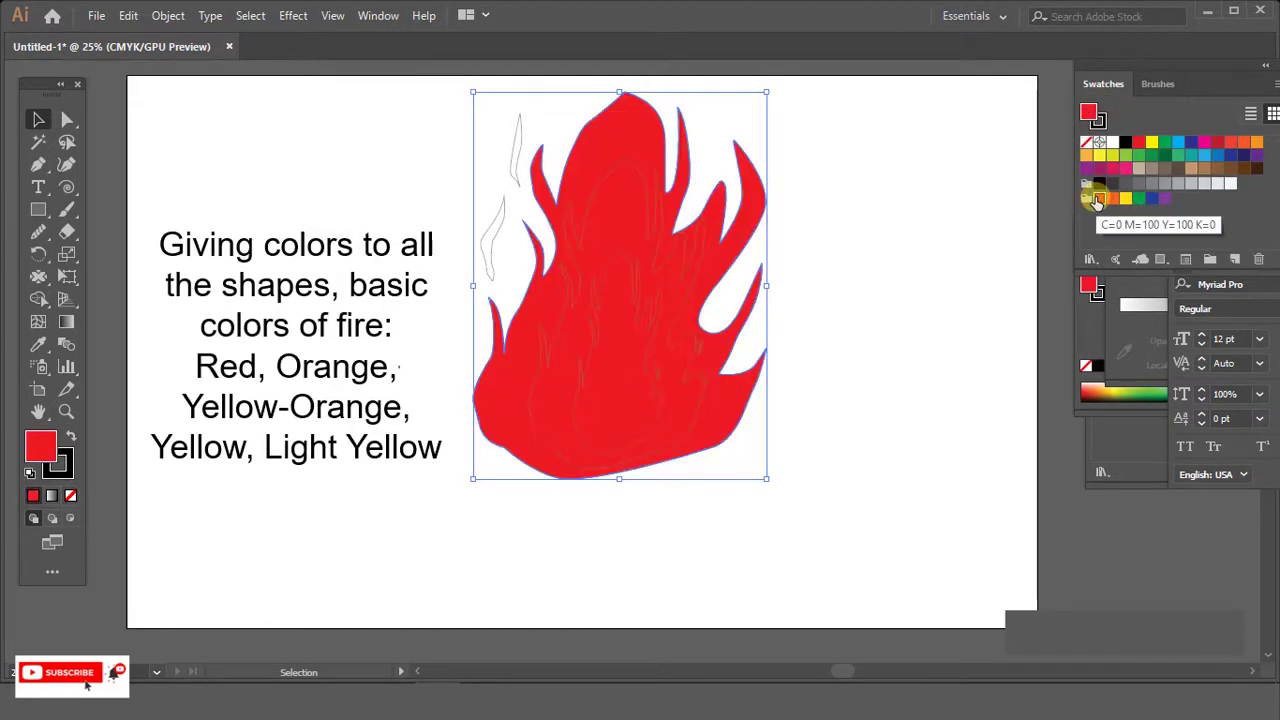
pyautogui.click(694, 249)
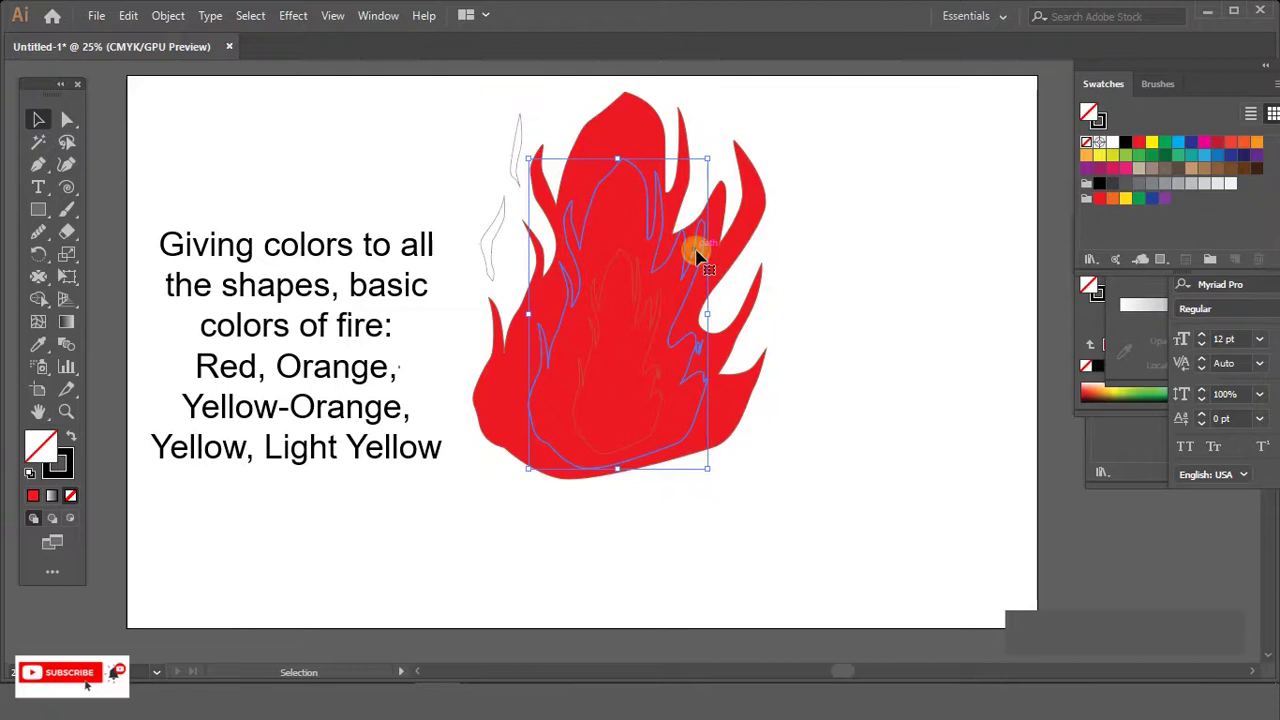
pyautogui.click(1245, 144)
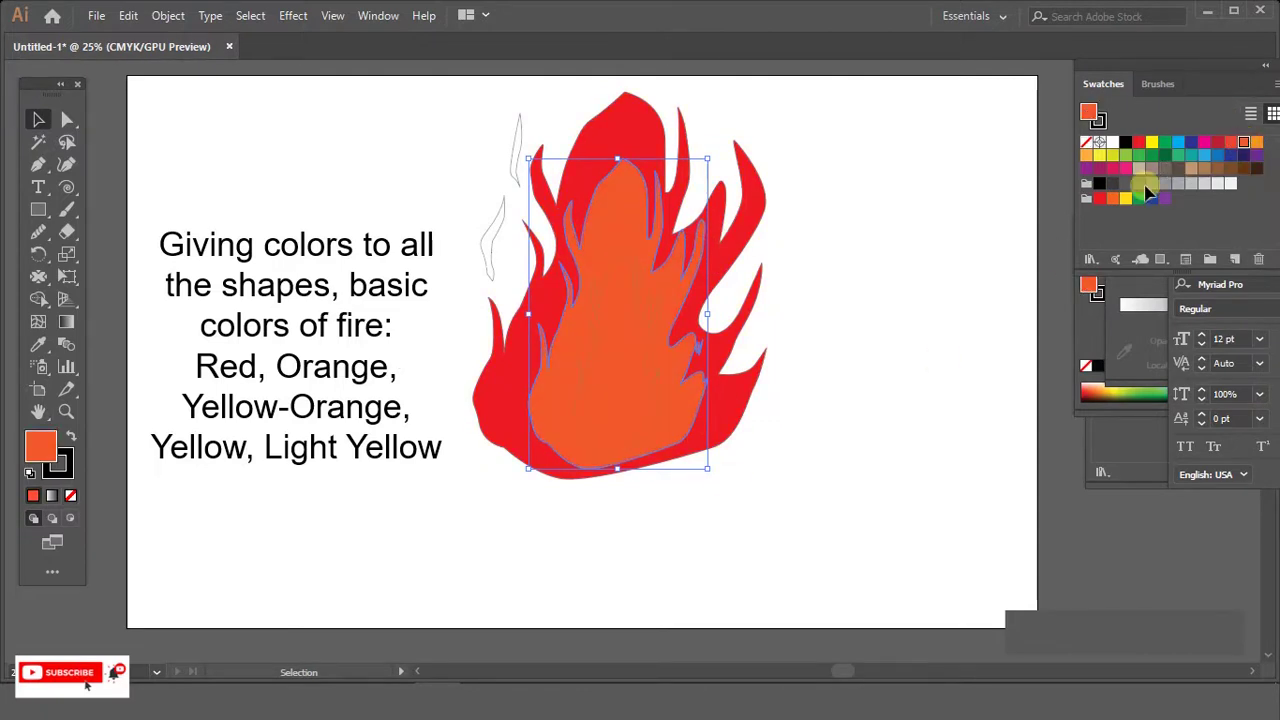
pyautogui.click(1112, 197)
# - Fill the innermost flame yellow and stretch it slightly downward
pyautogui.click(643, 378)
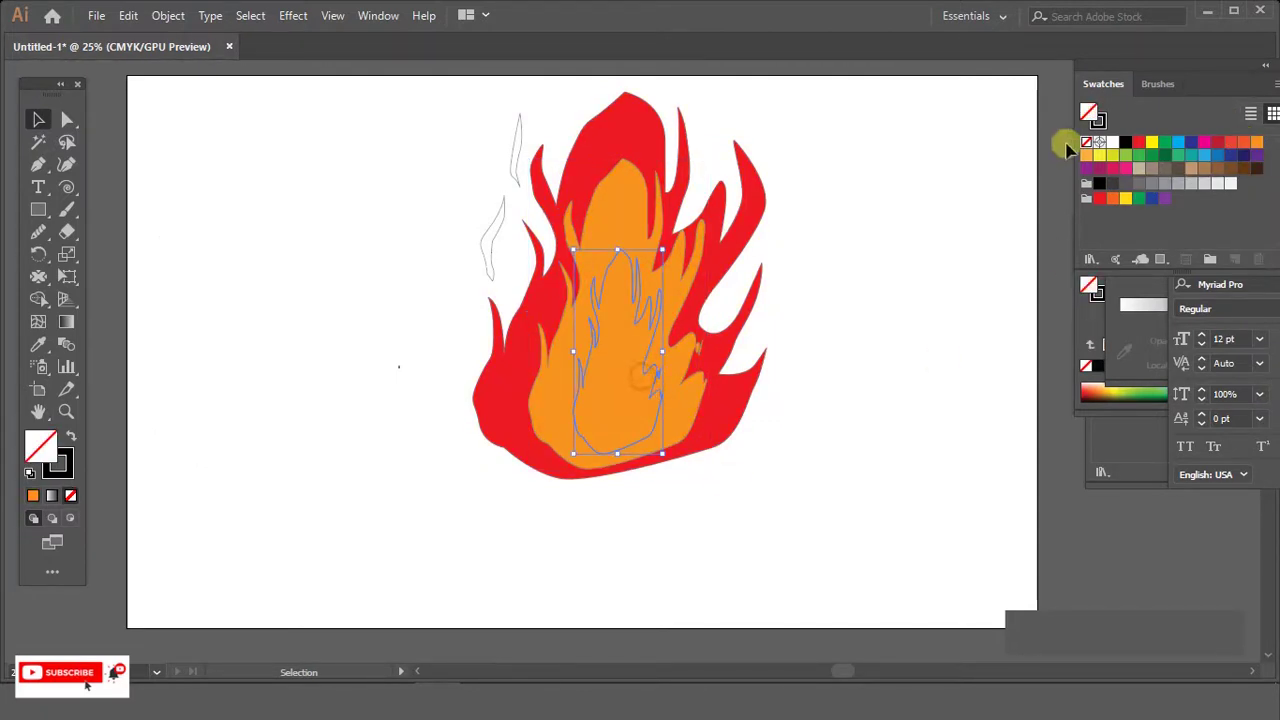
pyautogui.click(1155, 146)
pyautogui.click(855, 301)
pyautogui.click(623, 423)
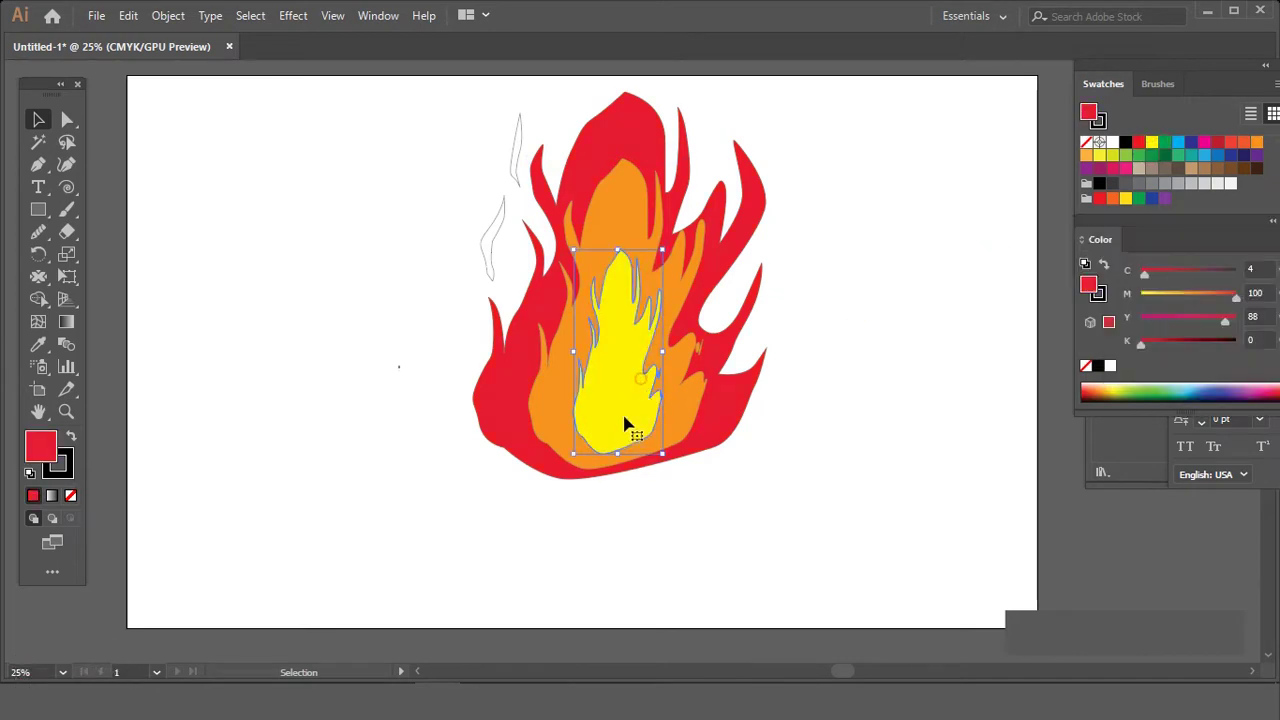
pyautogui.moveTo(616, 453); pyautogui.dragTo(614, 466)
pyautogui.click(916, 326)
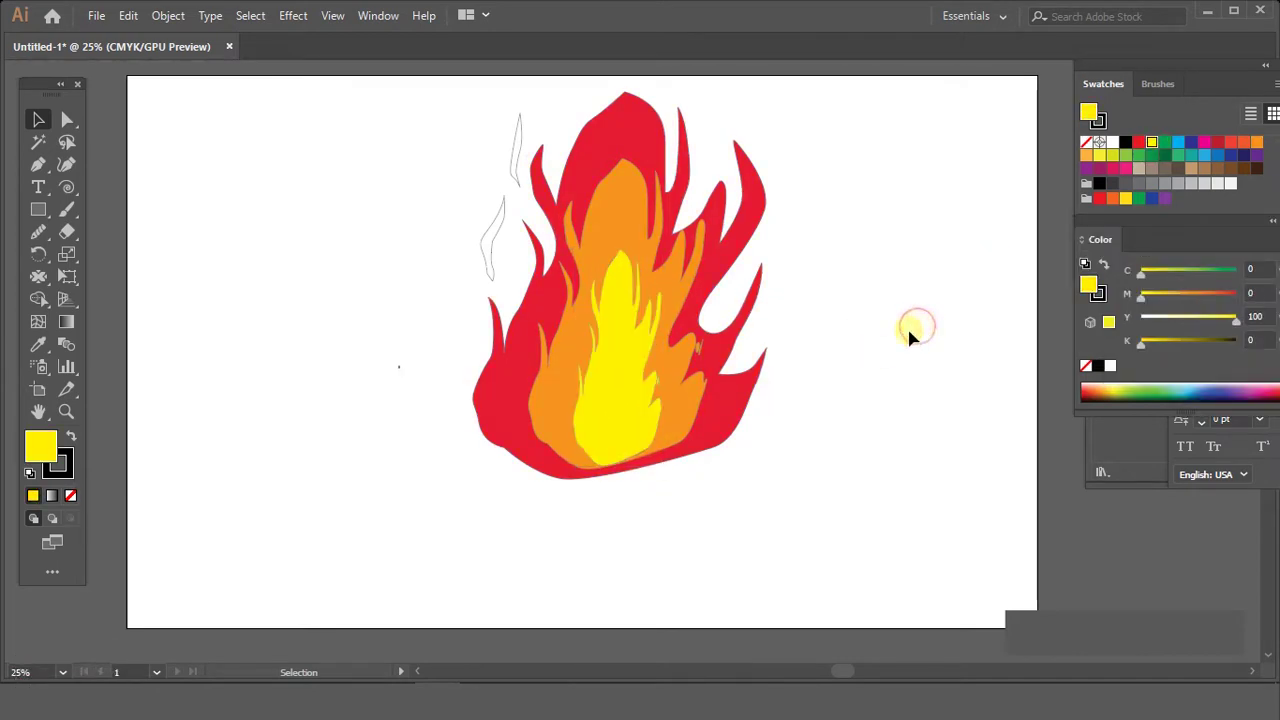
# - Fill both small flame wisps yellow
pyautogui.click(492, 265)
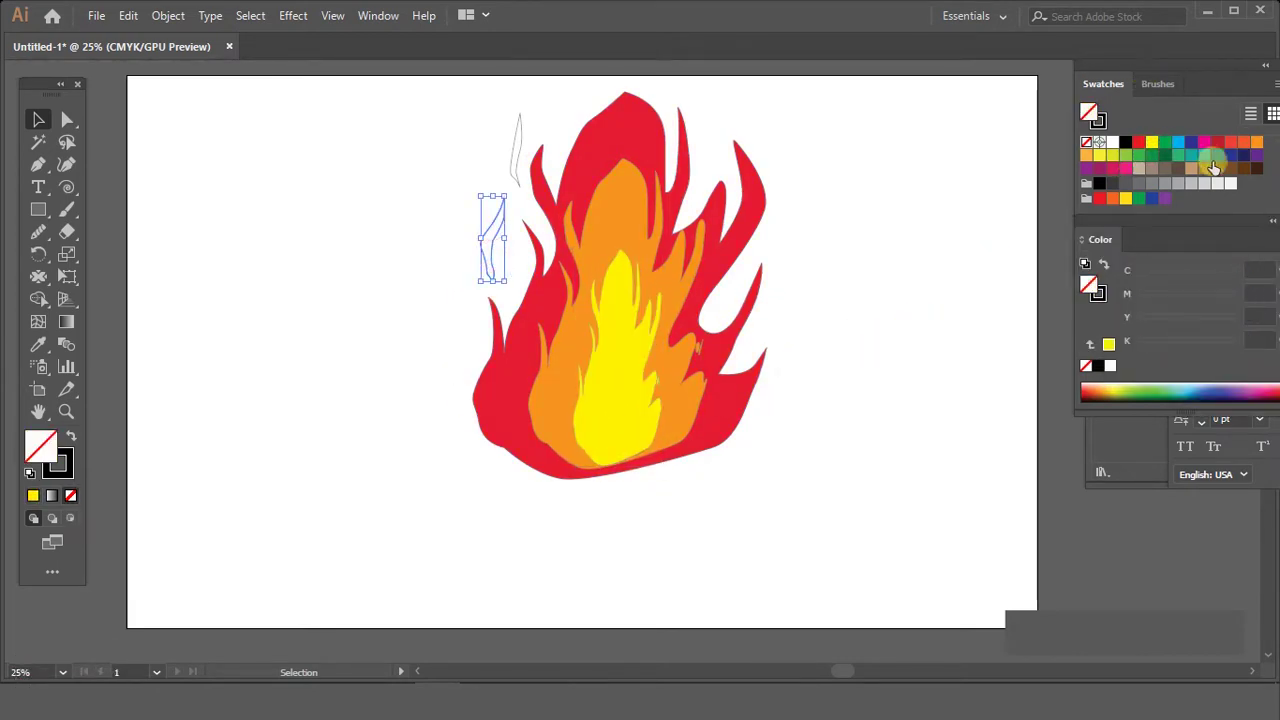
pyautogui.click(1101, 158)
pyautogui.click(518, 160)
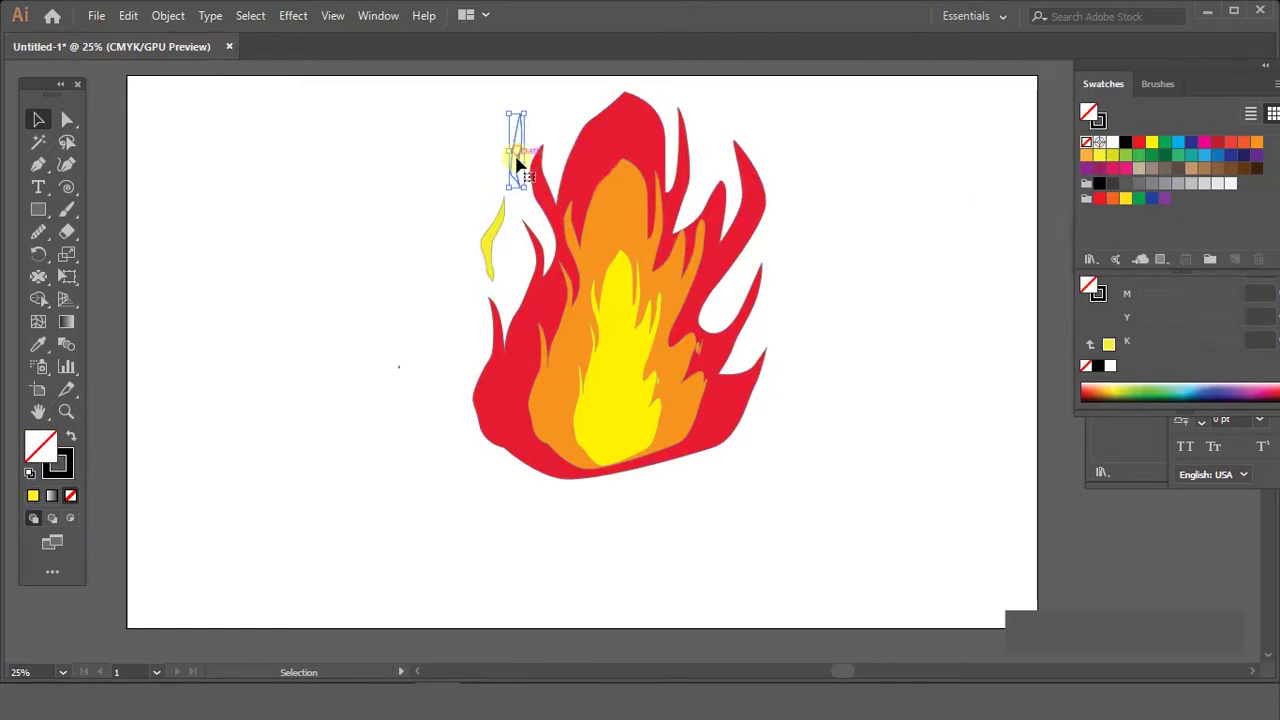
pyautogui.click(1152, 142)
pyautogui.moveTo(337, 114); pyautogui.dragTo(829, 482)
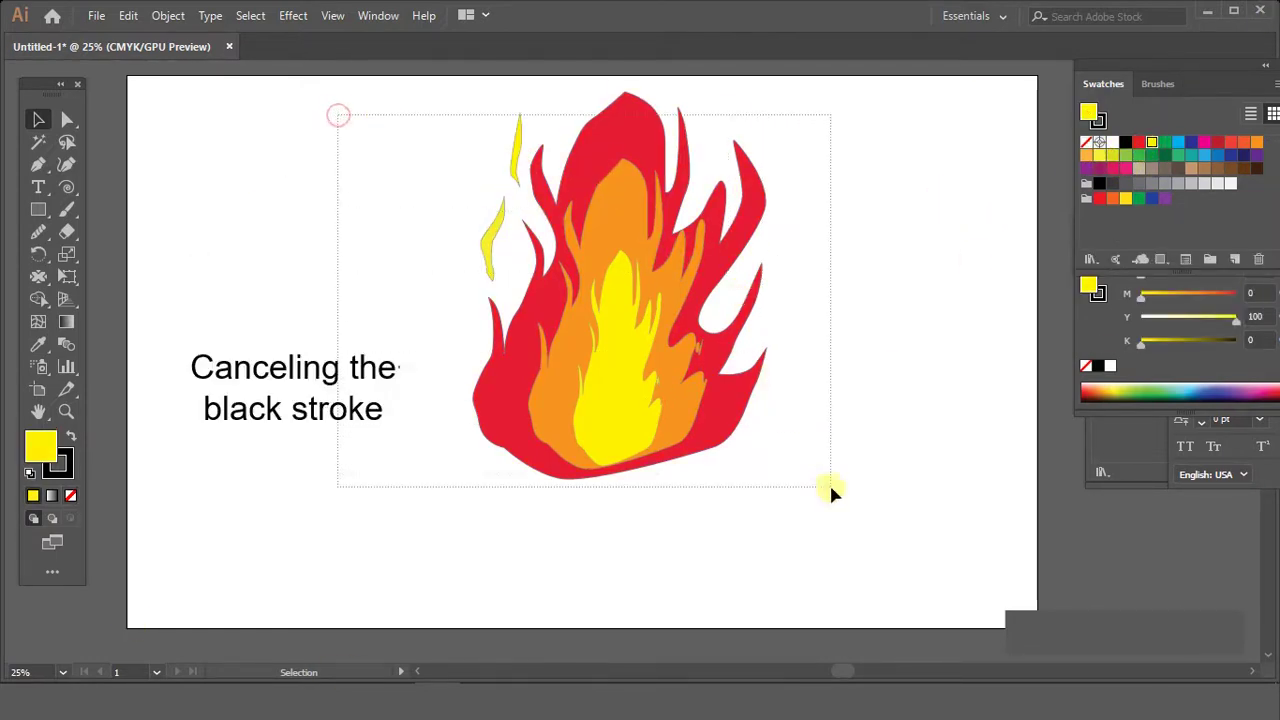
# - Set the stroke of all flame shapes to None
pyautogui.click(64, 466)
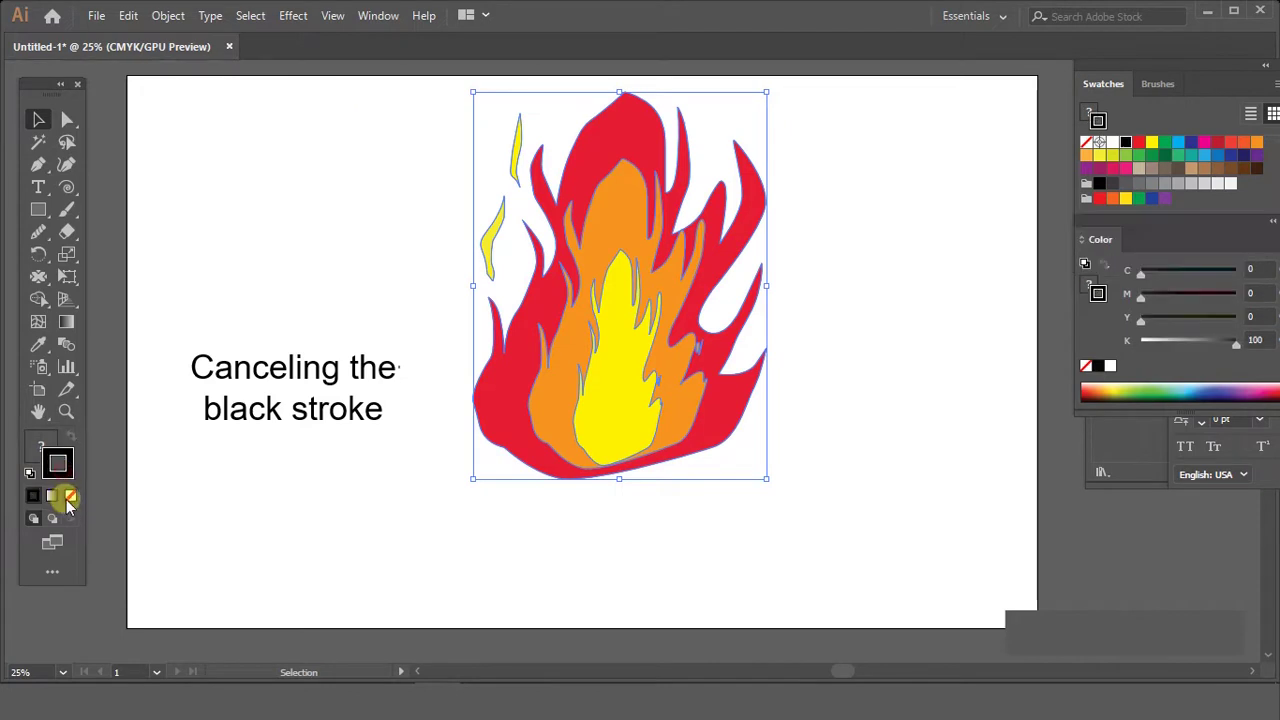
pyautogui.click(70, 495)
pyautogui.click(305, 371)
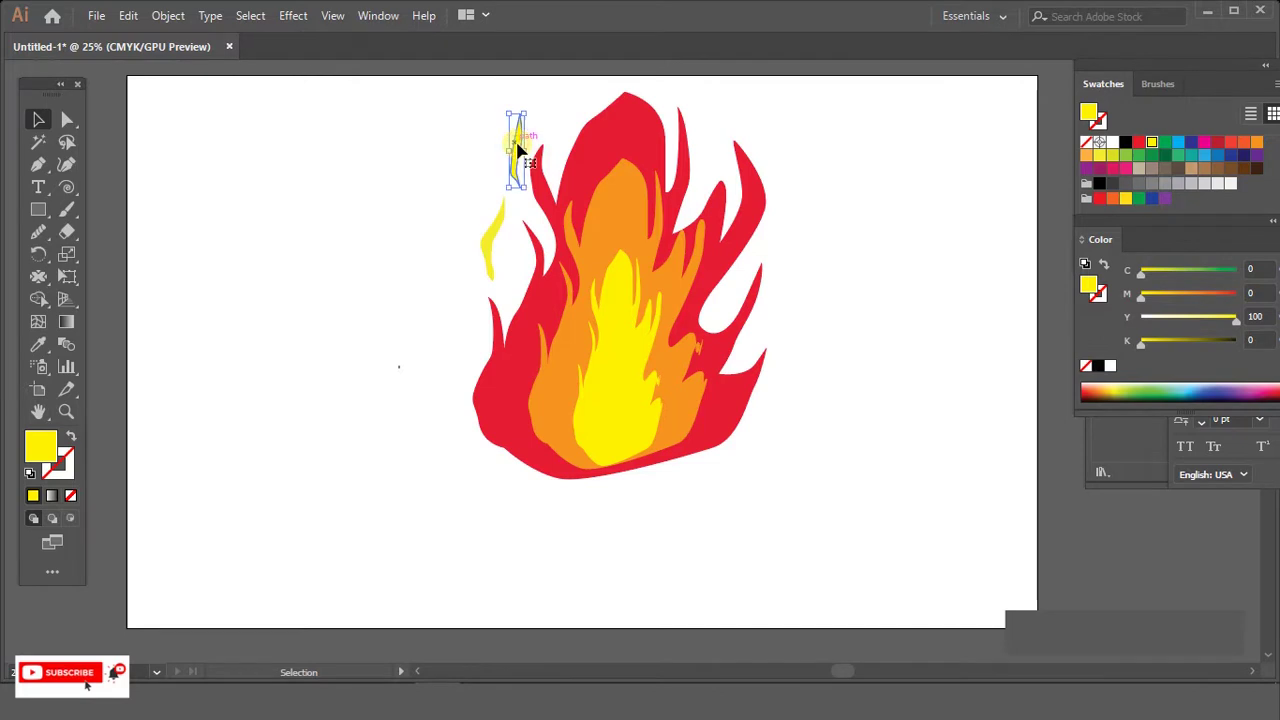
# - Copy the yellow wisp to the right and place a shrunken inner-flame copy as the core
pyautogui.keyDown('alt'); pyautogui.moveTo(517, 148); pyautogui.dragTo(706, 178); pyautogui.keyUp('alt')
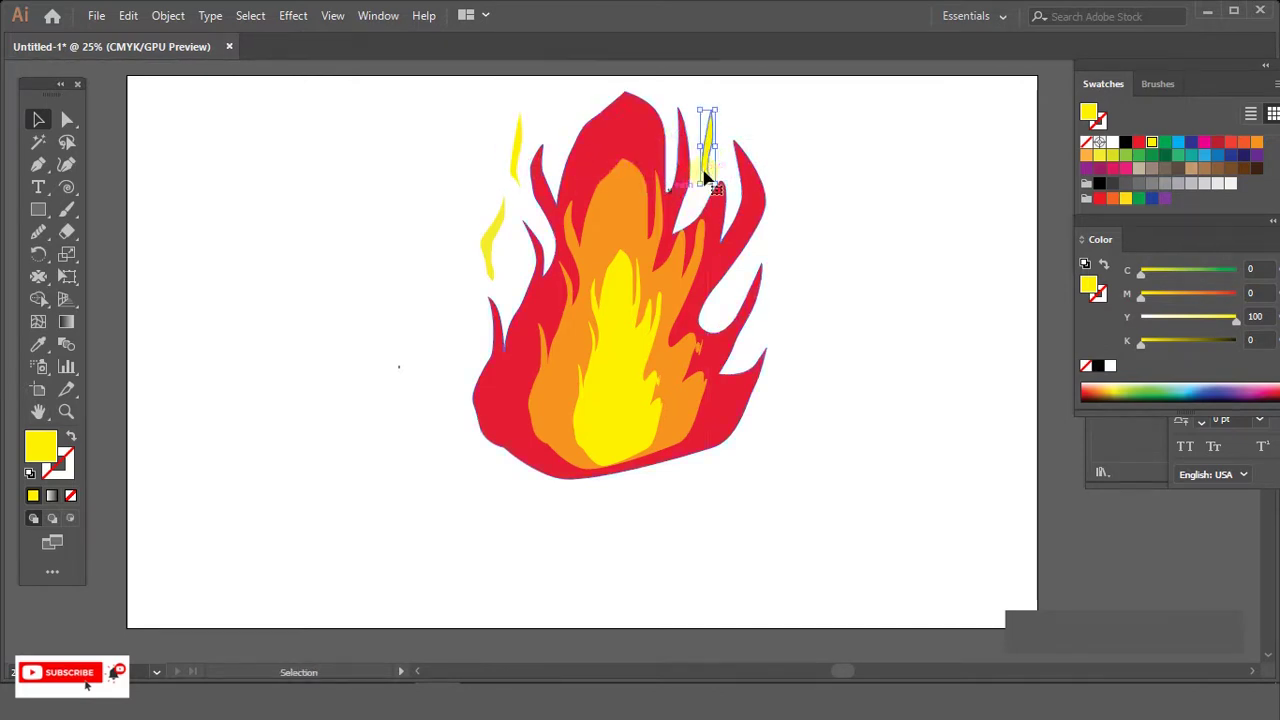
pyautogui.moveTo(640, 300)
pyautogui.mouseDown()
pyautogui.moveTo(838, 310)
pyautogui.moveTo(668, 302)
pyautogui.moveTo(668, 215)
pyautogui.moveTo(655, 236)
pyautogui.mouseUp()
pyautogui.moveTo(632, 297)
pyautogui.mouseDown()
pyautogui.moveTo(628, 316)
pyautogui.moveTo(637, 305)
pyautogui.mouseUp()
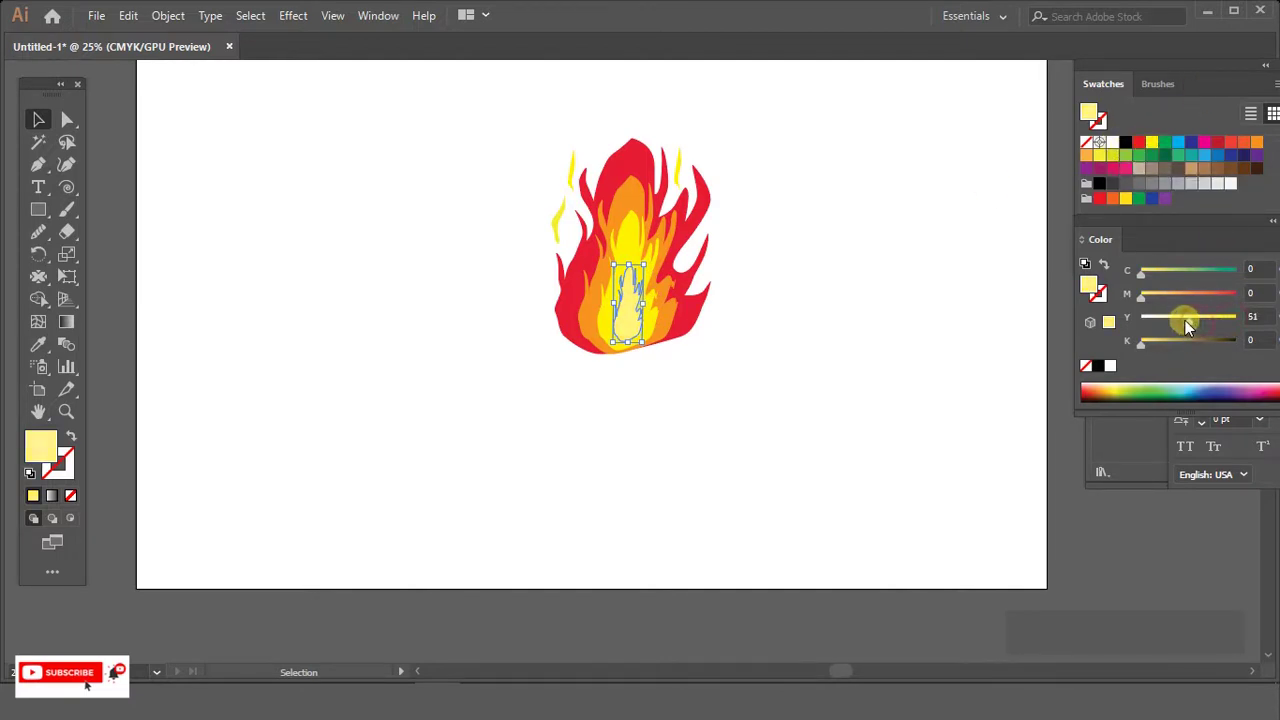
pyautogui.click(838, 307)
# - Stretch the orange flame taller and wider, and enlarge the yellow flame and pale core
pyautogui.click(640, 200)
pyautogui.moveTo(632, 178); pyautogui.dragTo(633, 155)
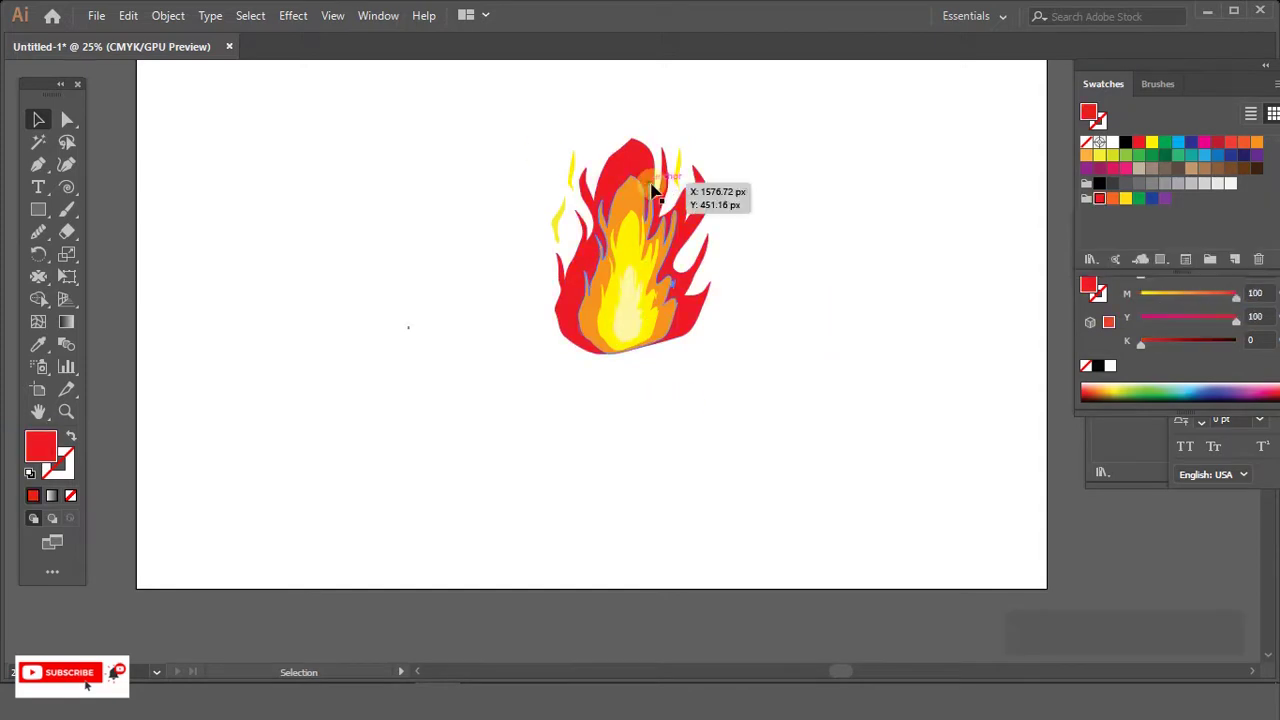
pyautogui.click(703, 240)
pyautogui.click(751, 240)
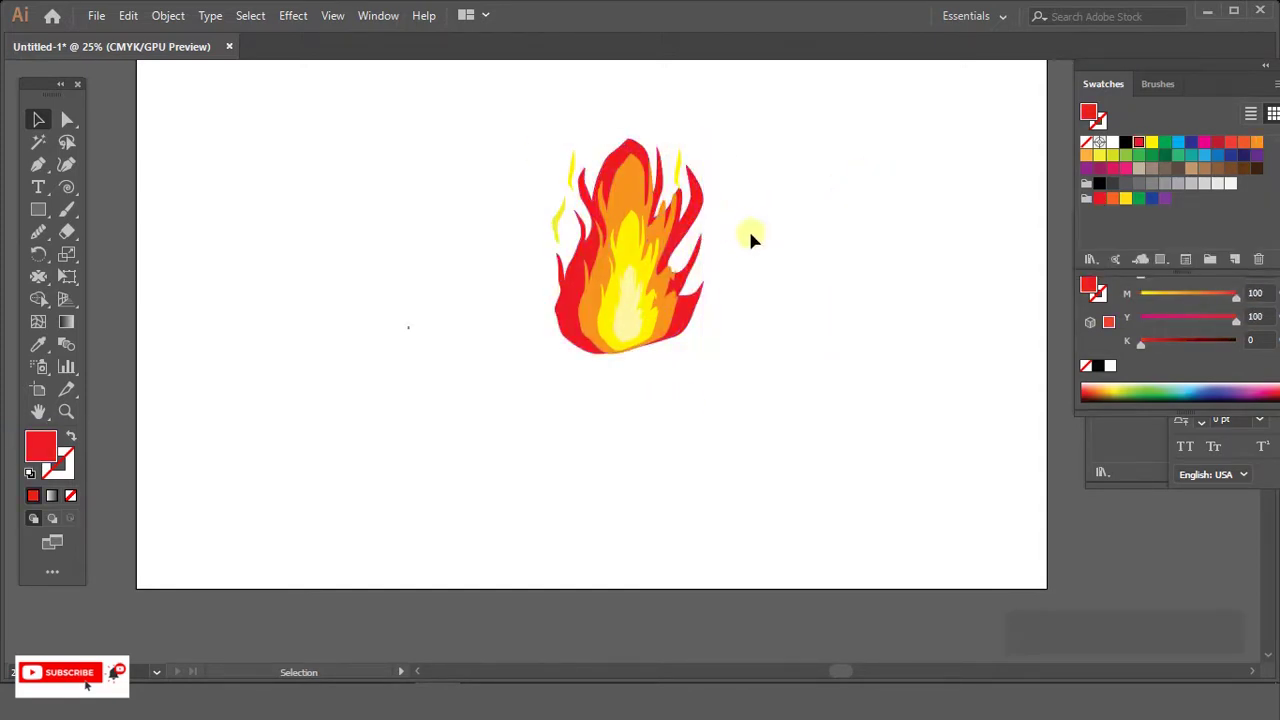
pyautogui.click(625, 250)
pyautogui.moveTo(578, 253); pyautogui.dragTo(576, 257)
pyautogui.click(754, 178)
pyautogui.click(625, 255)
pyautogui.moveTo(629, 214); pyautogui.dragTo(628, 200)
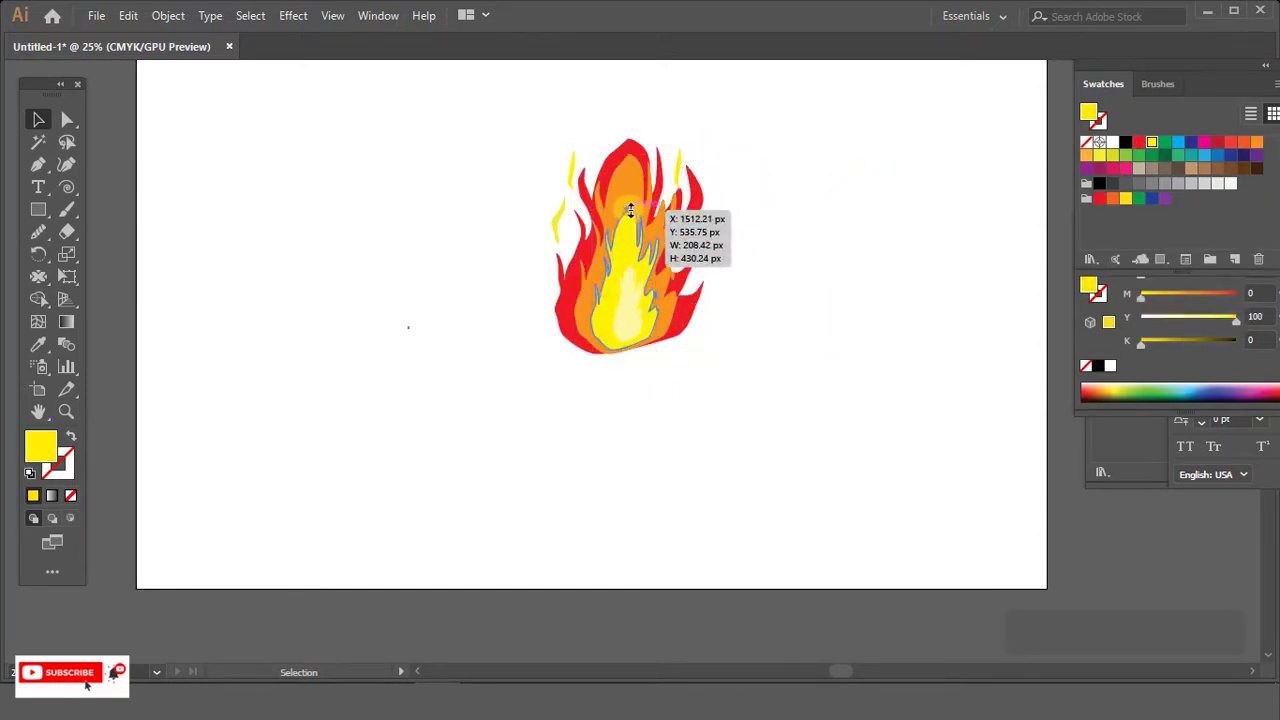
pyautogui.moveTo(636, 316); pyautogui.dragTo(695, 332)
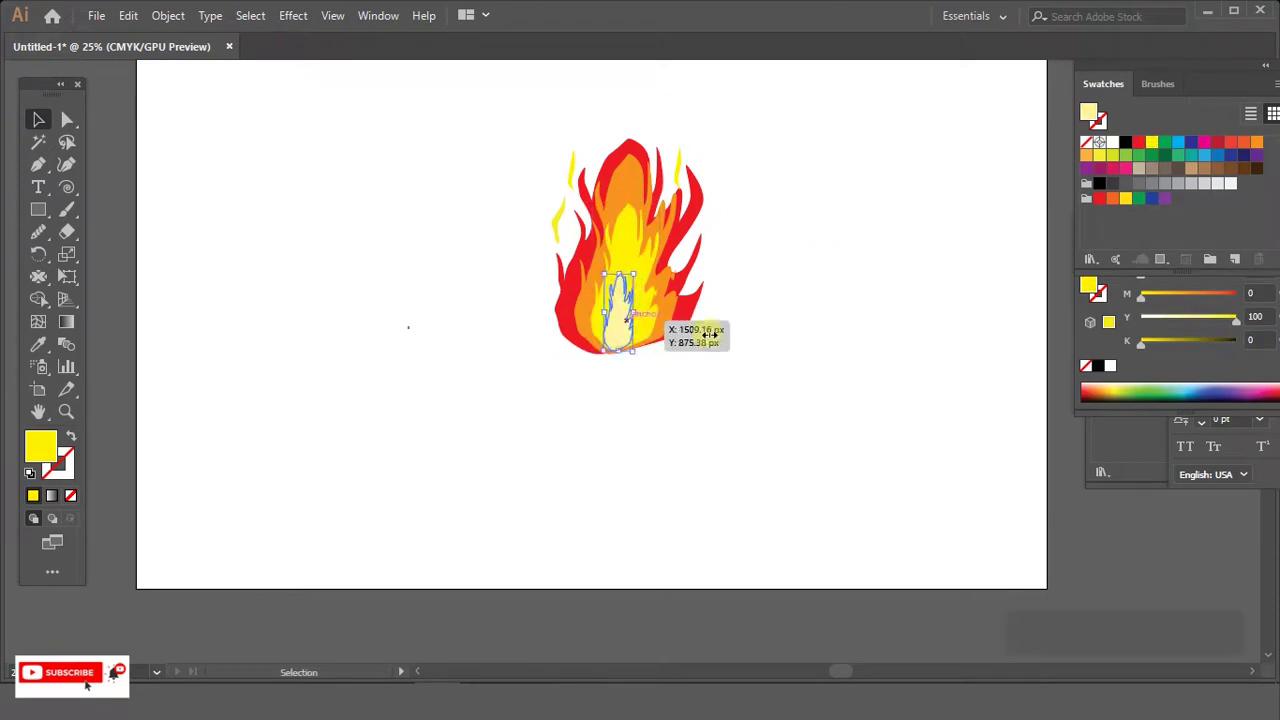
# - Select all the flame pieces and group them with Ctrl+G
pyautogui.hotkey('ctrl', 'a')
pyautogui.click(794, 230)
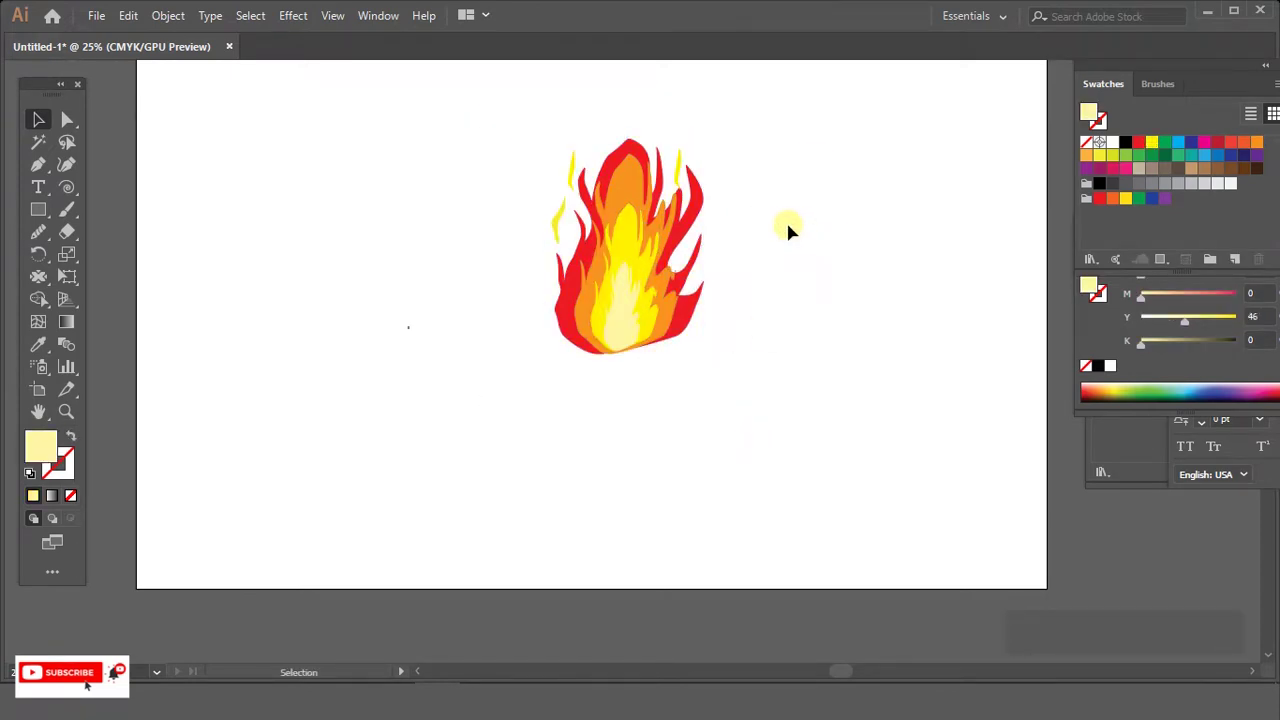
pyautogui.click(774, 161)
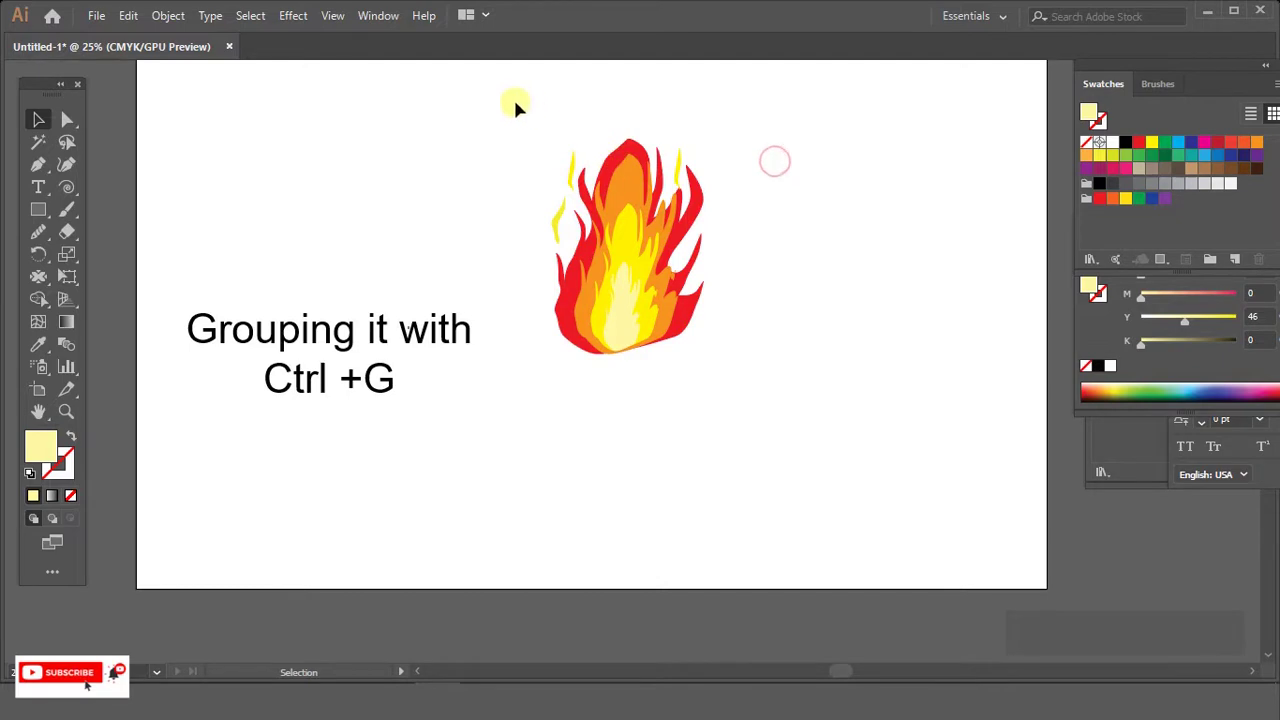
pyautogui.moveTo(770, 362); pyautogui.dragTo(771, 362)
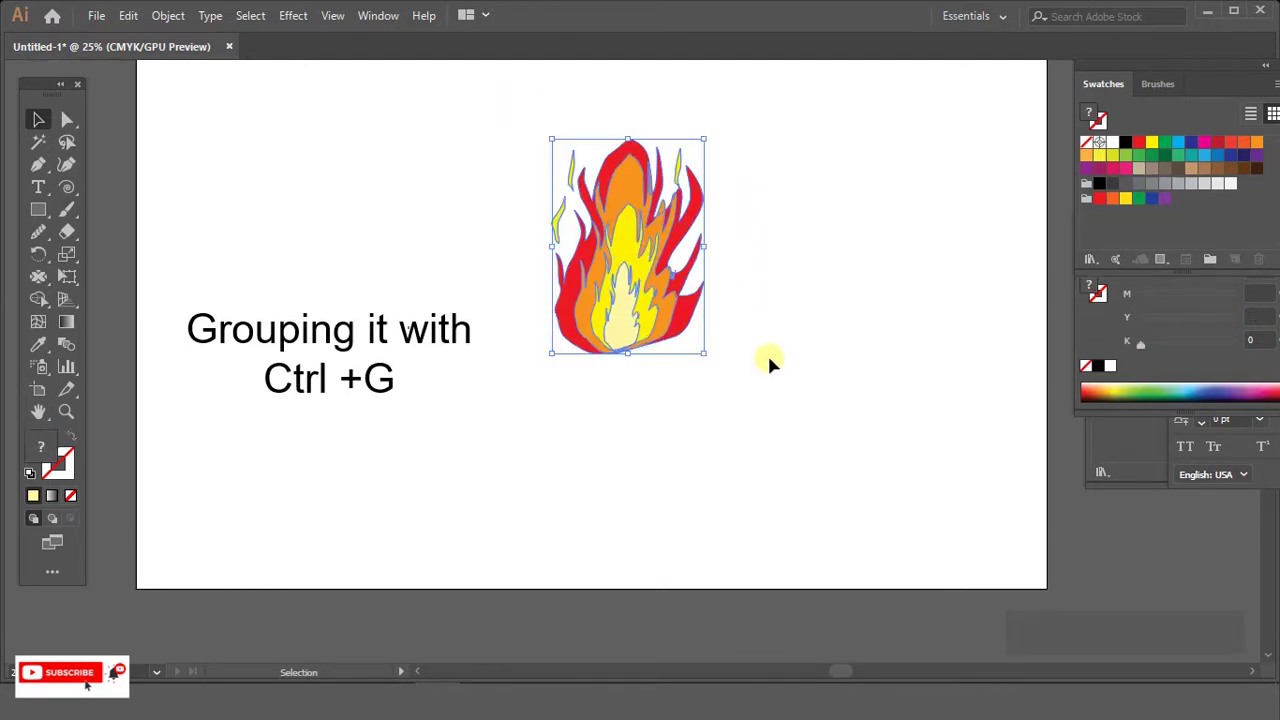
pyautogui.press('a')
pyautogui.hotkey('ctrl', 'g')
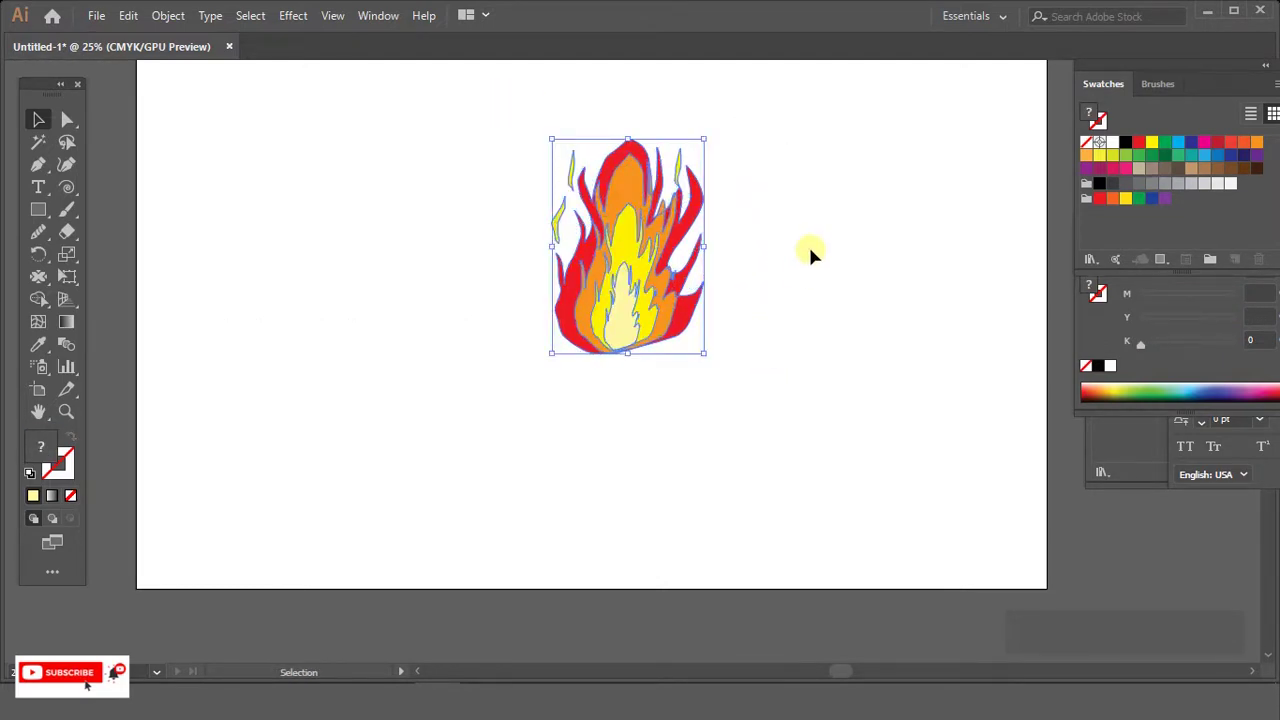
pyautogui.click(808, 254)
pyautogui.moveTo(38, 209); pyautogui.dragTo(110, 260)
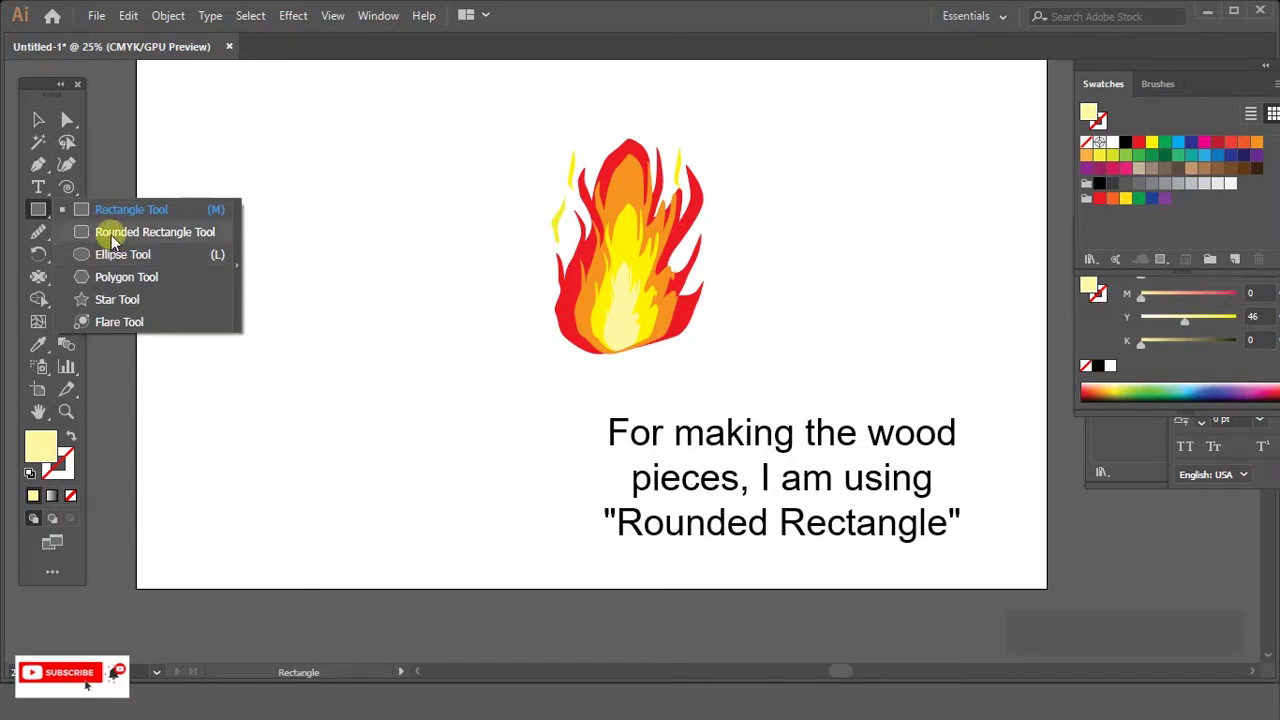
# - Draw a long thin rounded rectangle and spread its right corners apart to taper it
pyautogui.click(111, 233)
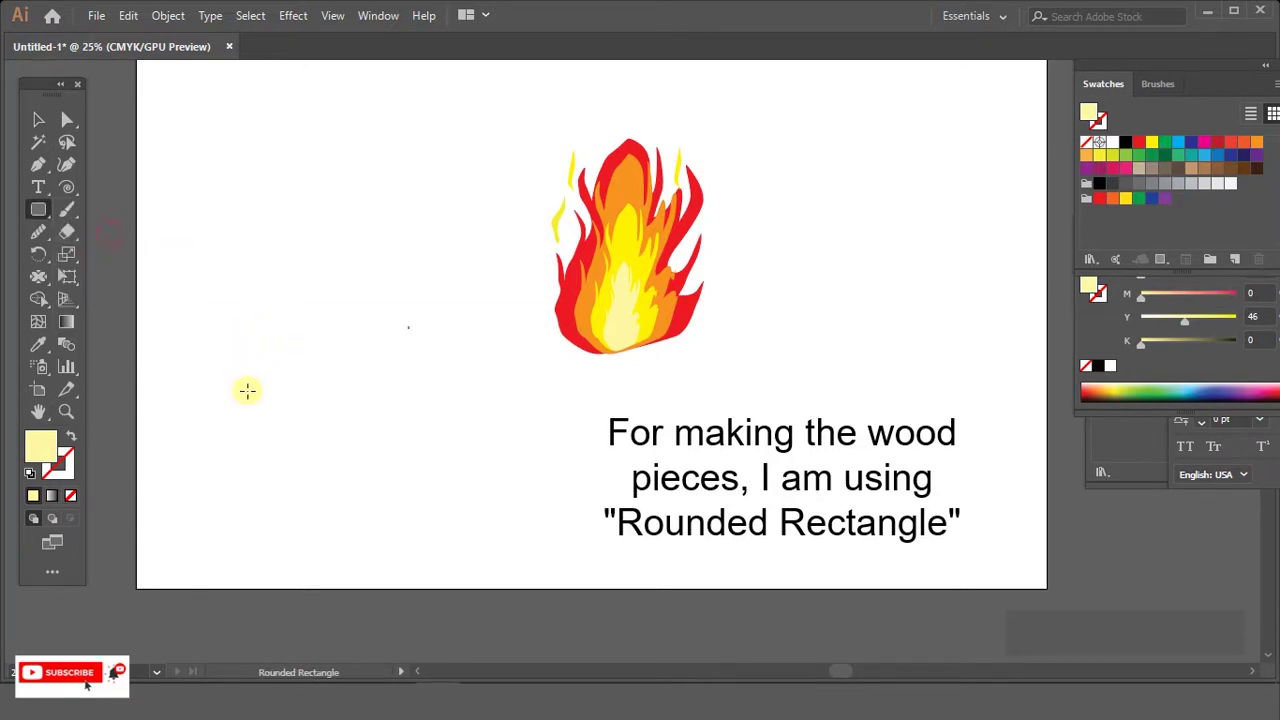
pyautogui.moveTo(219, 418); pyautogui.dragTo(329, 433)
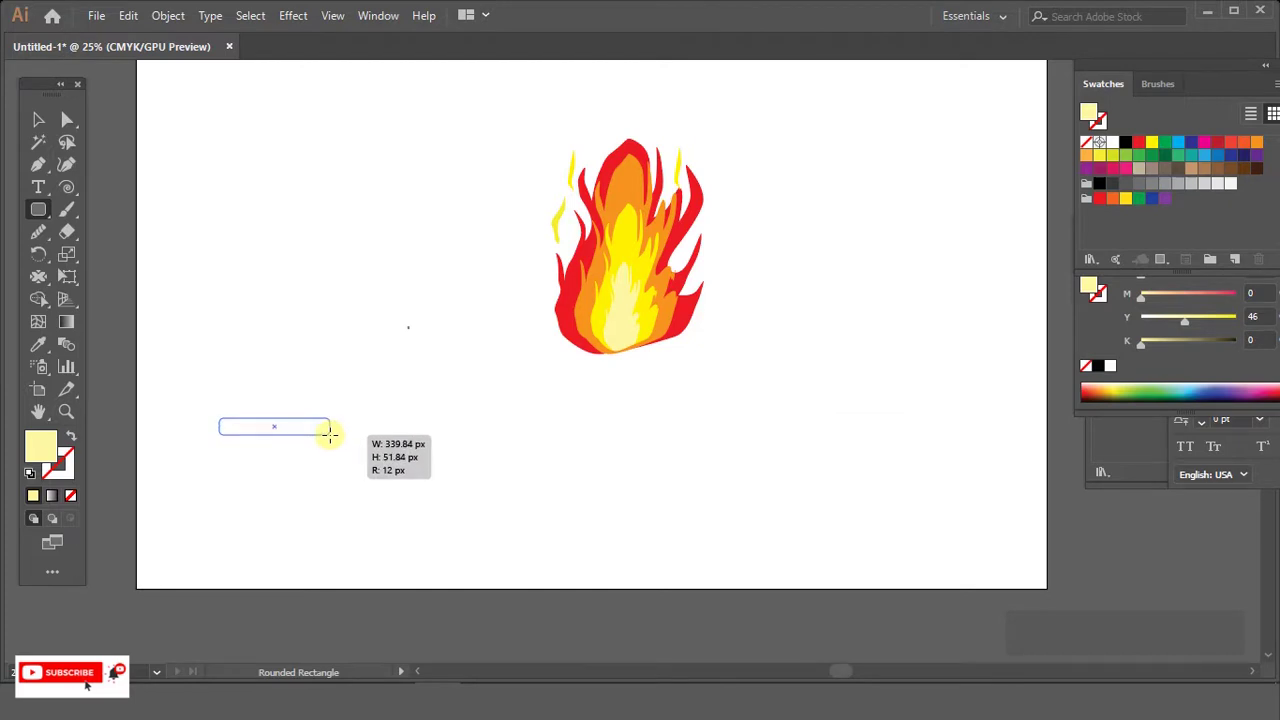
pyautogui.click(67, 119)
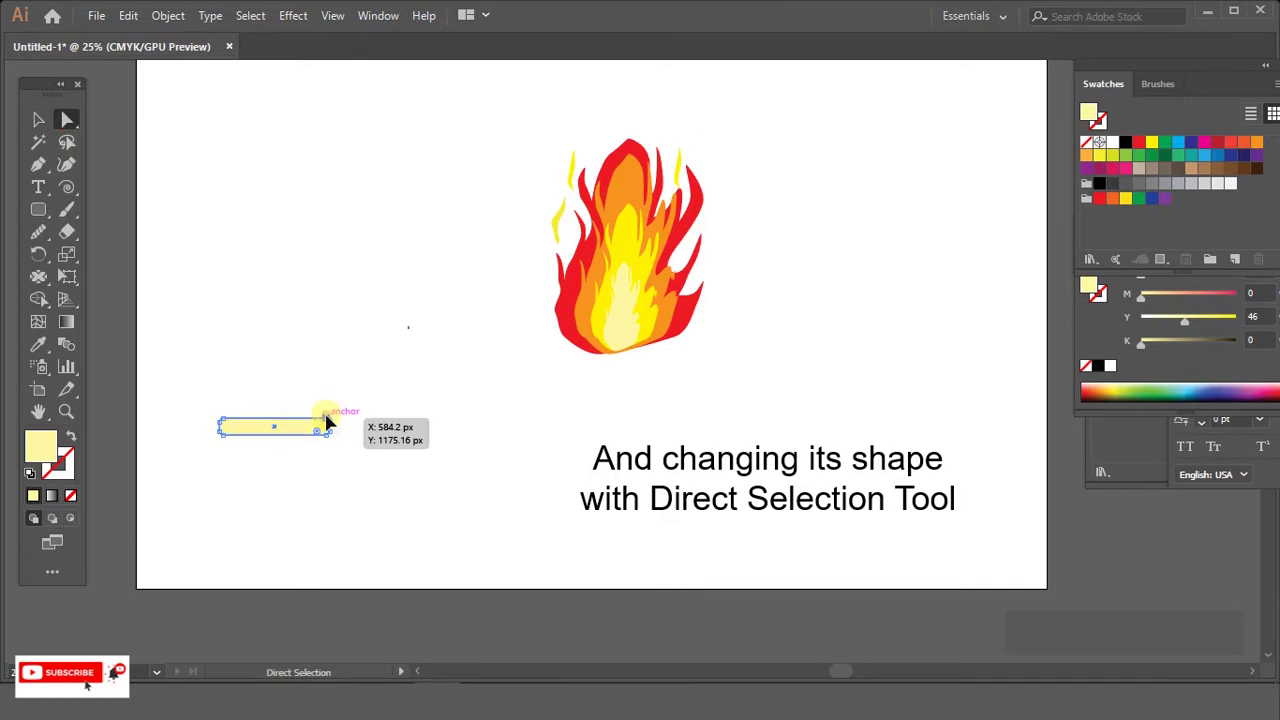
pyautogui.moveTo(329, 421); pyautogui.dragTo(331, 408)
pyautogui.hotkey('ctrl', '=')
pyautogui.hotkey('ctrl', '=')
pyautogui.hotkey('ctrl', '=')
pyautogui.moveTo(621, 372); pyautogui.dragTo(631, 400)
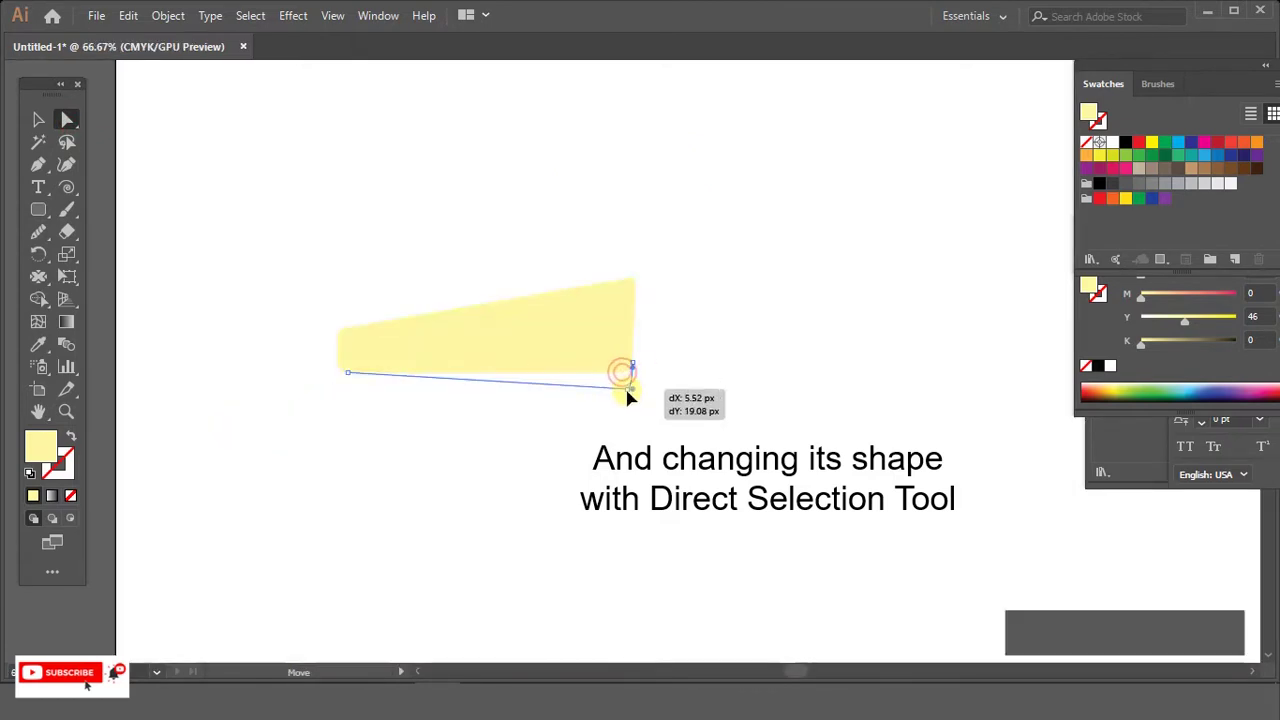
pyautogui.click(677, 343)
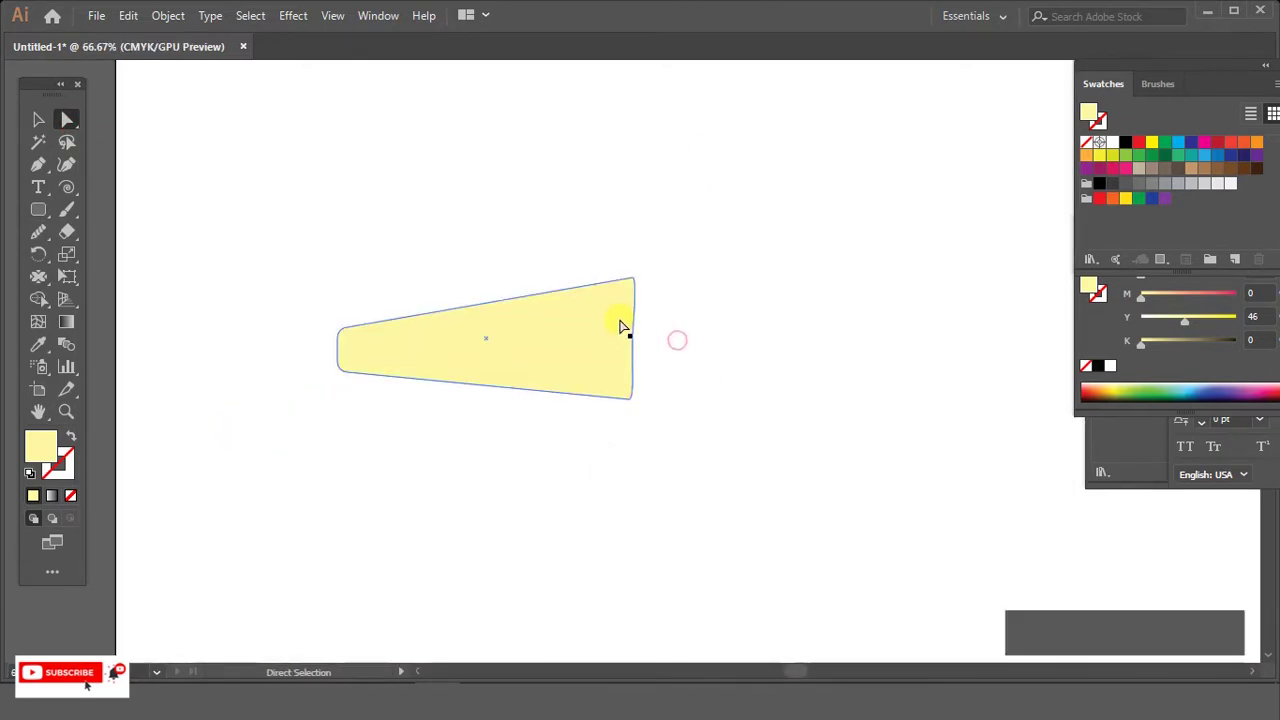
pyautogui.moveTo(632, 278); pyautogui.dragTo(634, 281)
pyautogui.click(674, 300)
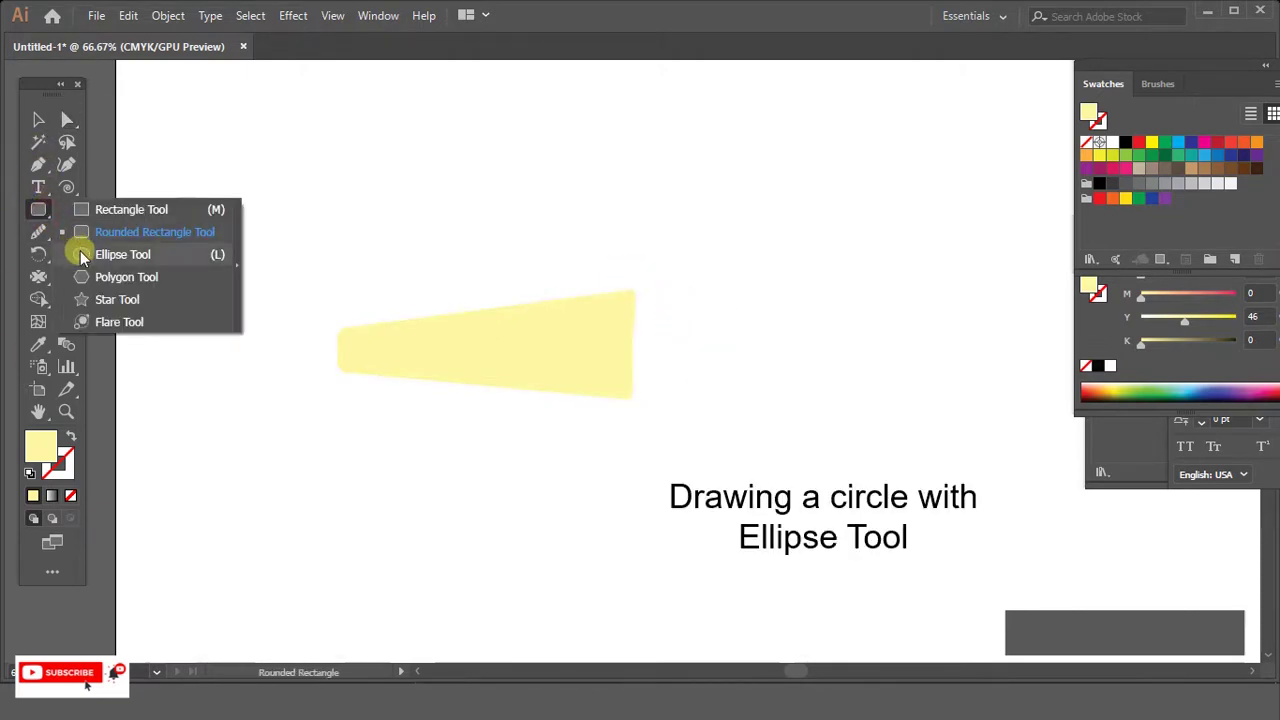
# - Add a narrow ellipse at the log's wide end and move the top and bottom right corners onto it
pyautogui.moveTo(45, 215); pyautogui.dragTo(80, 251)
pyautogui.moveTo(636, 288); pyautogui.dragTo(676, 398)
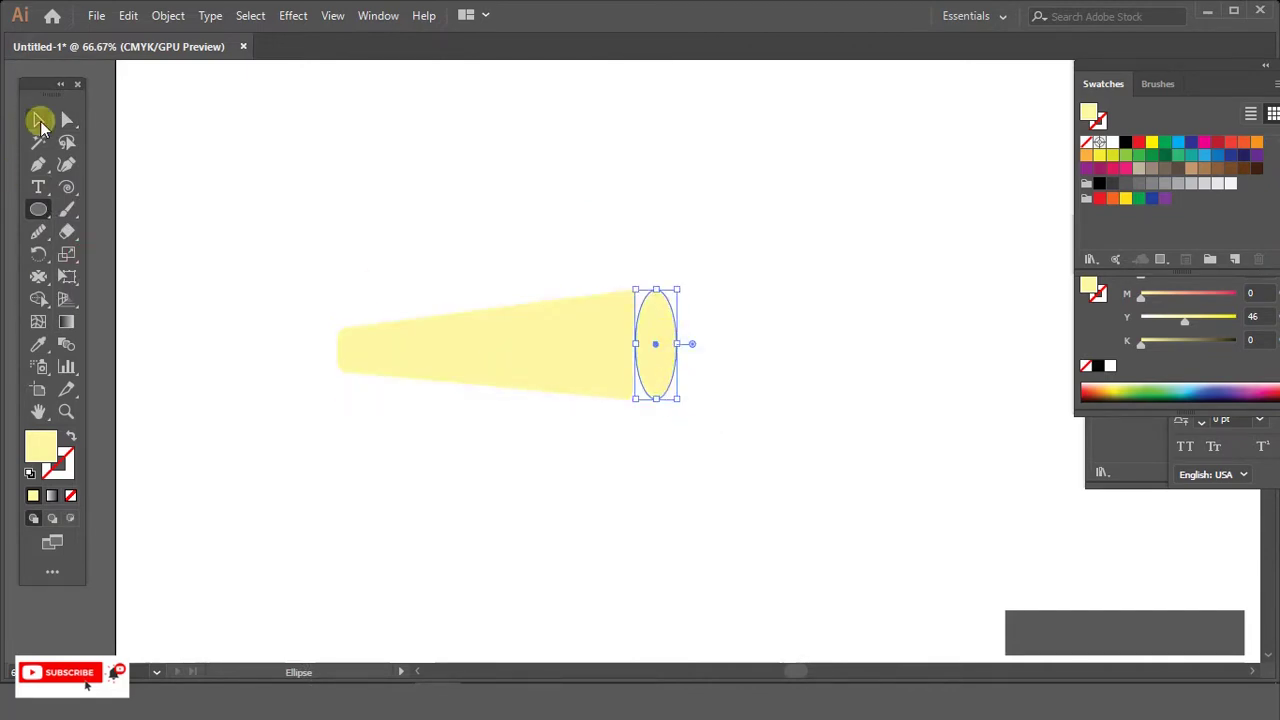
pyautogui.moveTo(680, 344); pyautogui.dragTo(662, 344)
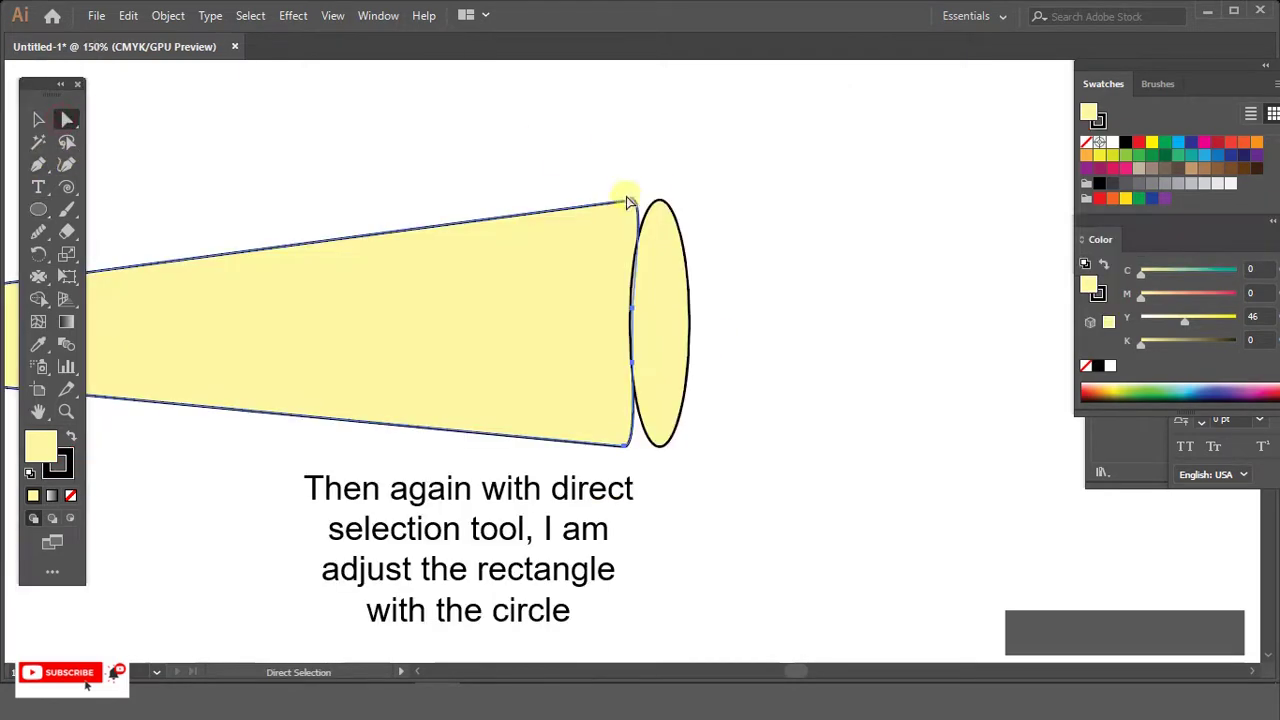
pyautogui.moveTo(629, 204); pyautogui.dragTo(655, 201)
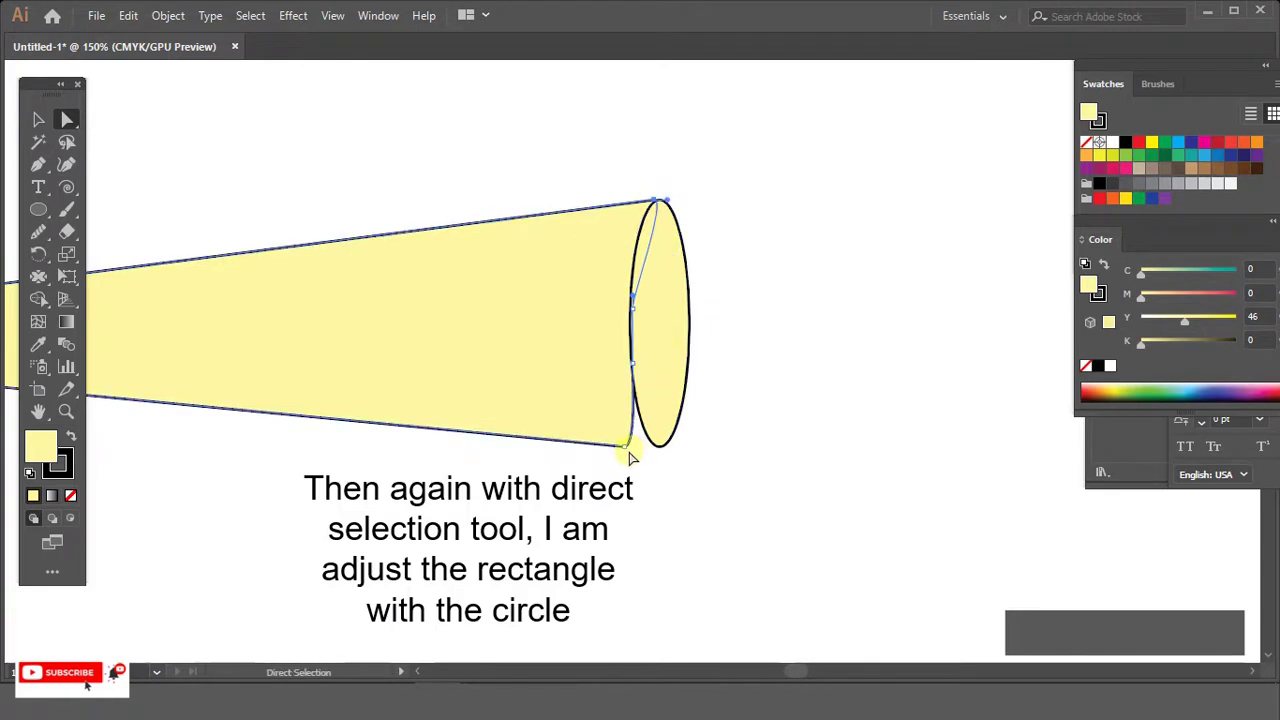
pyautogui.moveTo(629, 450); pyautogui.dragTo(658, 447)
pyautogui.click(38, 119)
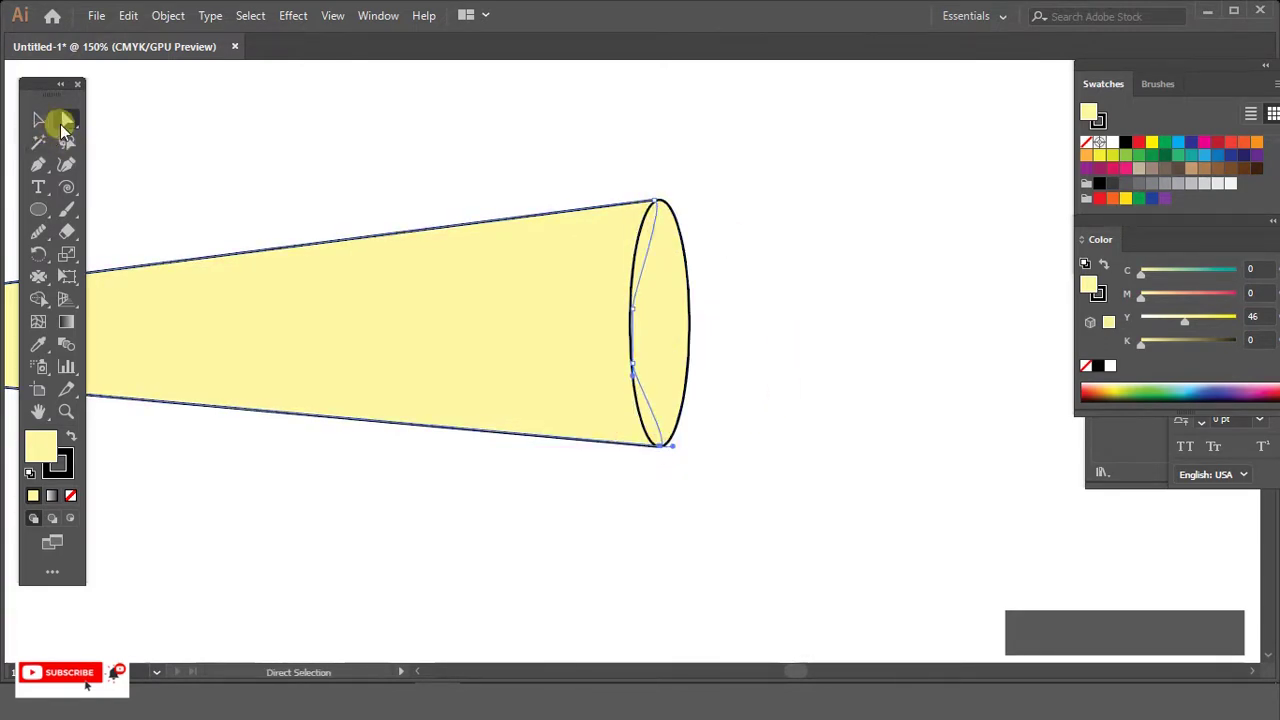
pyautogui.click(673, 140)
# - Draw a spiral from the end ellipse's centre and scale it to sit inside the ellipse
pyautogui.hscroll(-5, 876, 295)
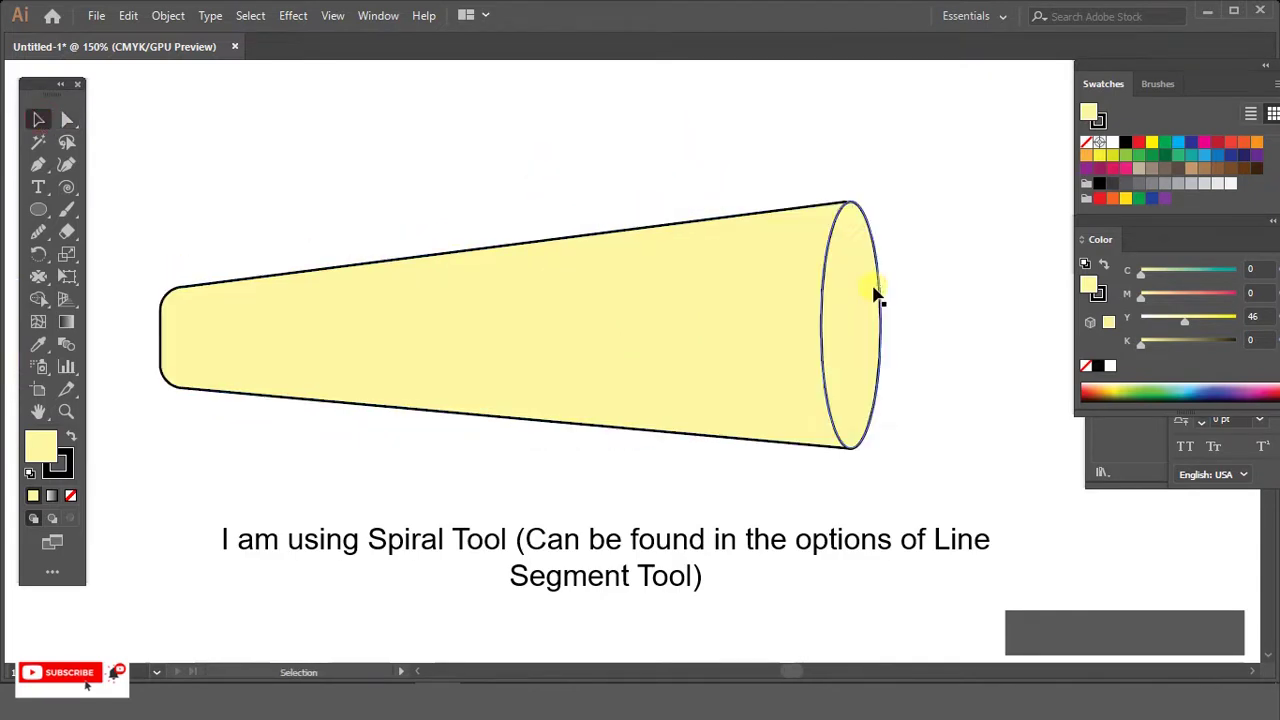
pyautogui.click(68, 190)
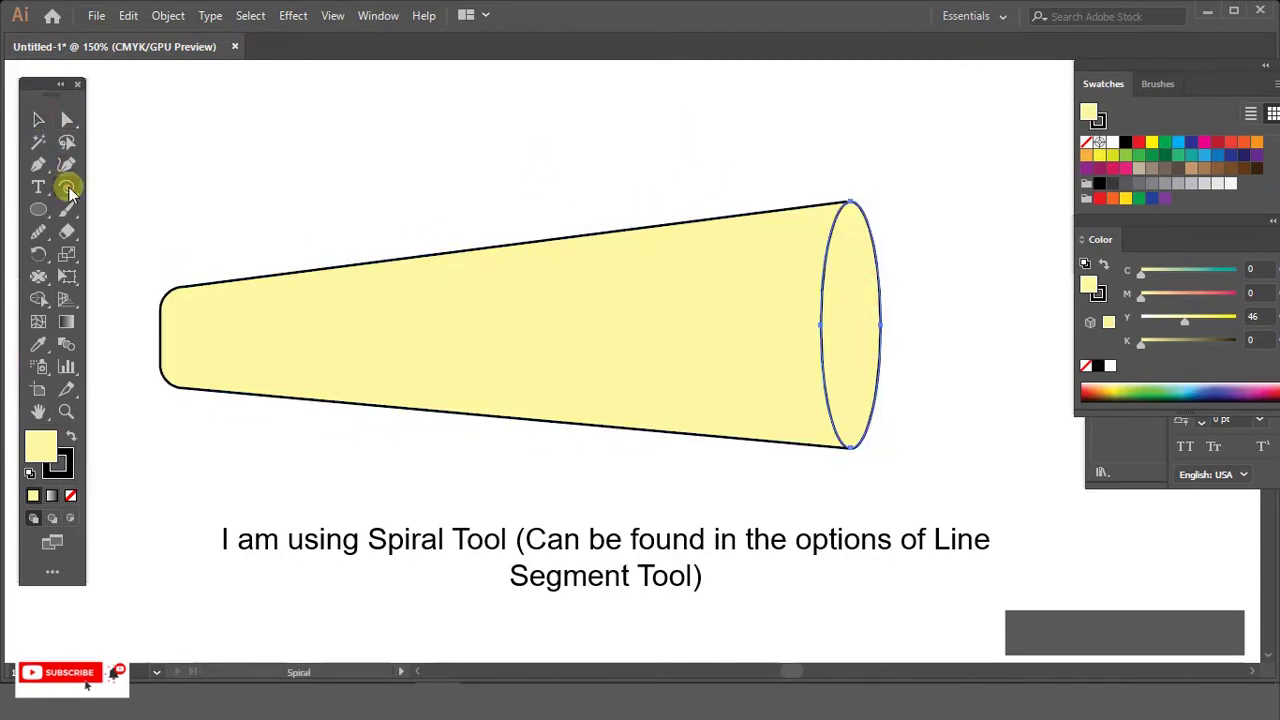
pyautogui.moveTo(850, 328)
pyautogui.mouseDown()
pyautogui.moveTo(852, 300)
pyautogui.moveTo(924, 286)
pyautogui.moveTo(886, 318)
pyautogui.mouseUp()
pyautogui.click(60, 118)
pyautogui.moveTo(805, 318); pyautogui.dragTo(873, 333)
pyautogui.click(963, 294)
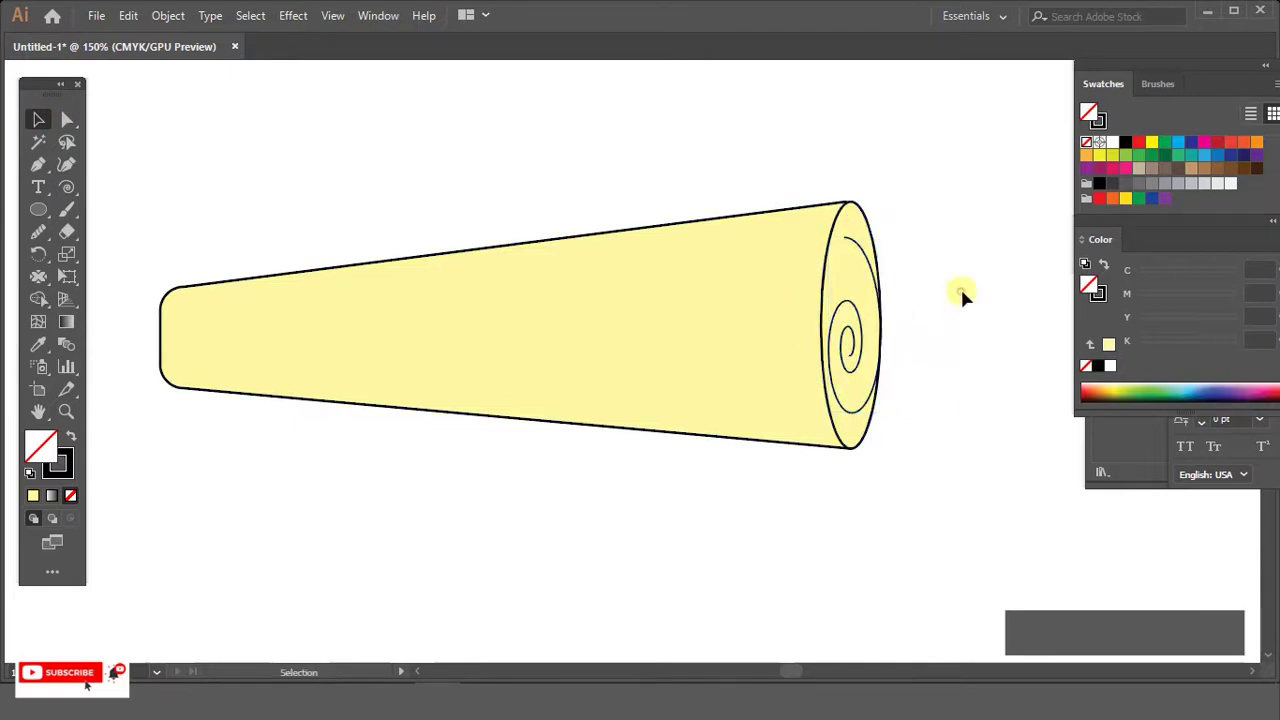
pyautogui.moveTo(857, 337); pyautogui.dragTo(871, 323)
pyautogui.click(950, 300)
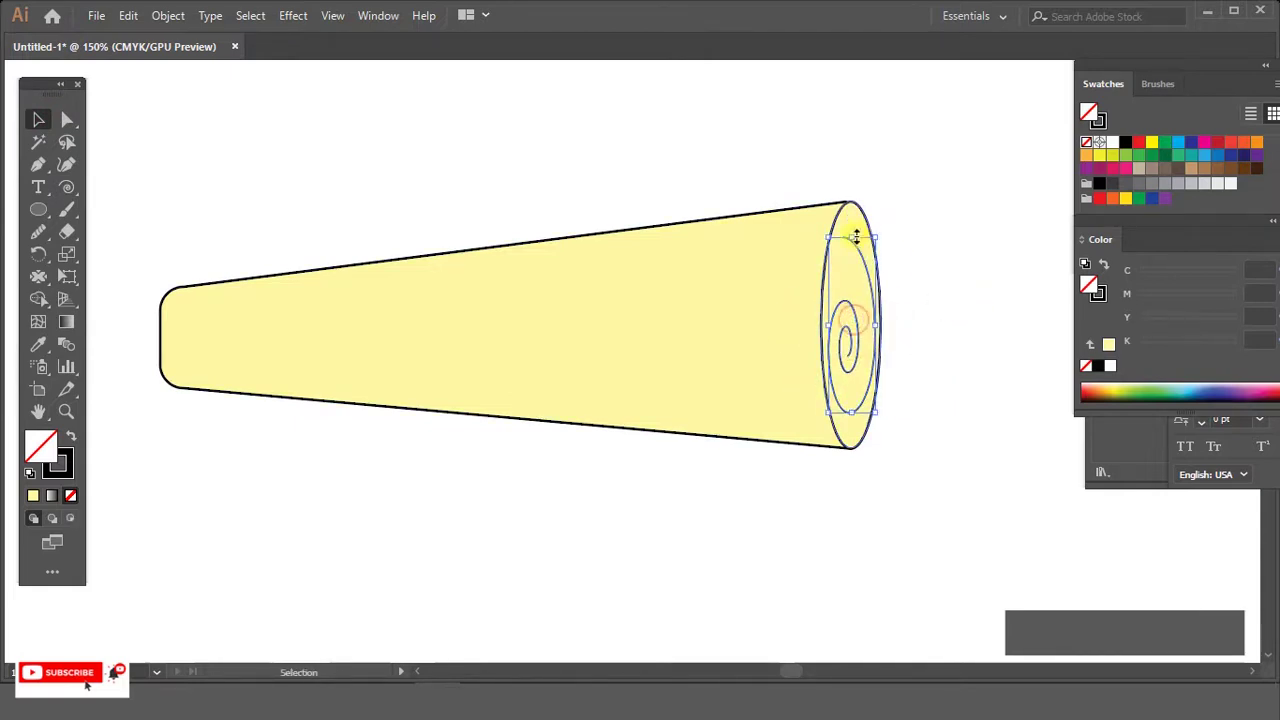
pyautogui.moveTo(855, 212); pyautogui.dragTo(851, 432)
pyautogui.click(957, 340)
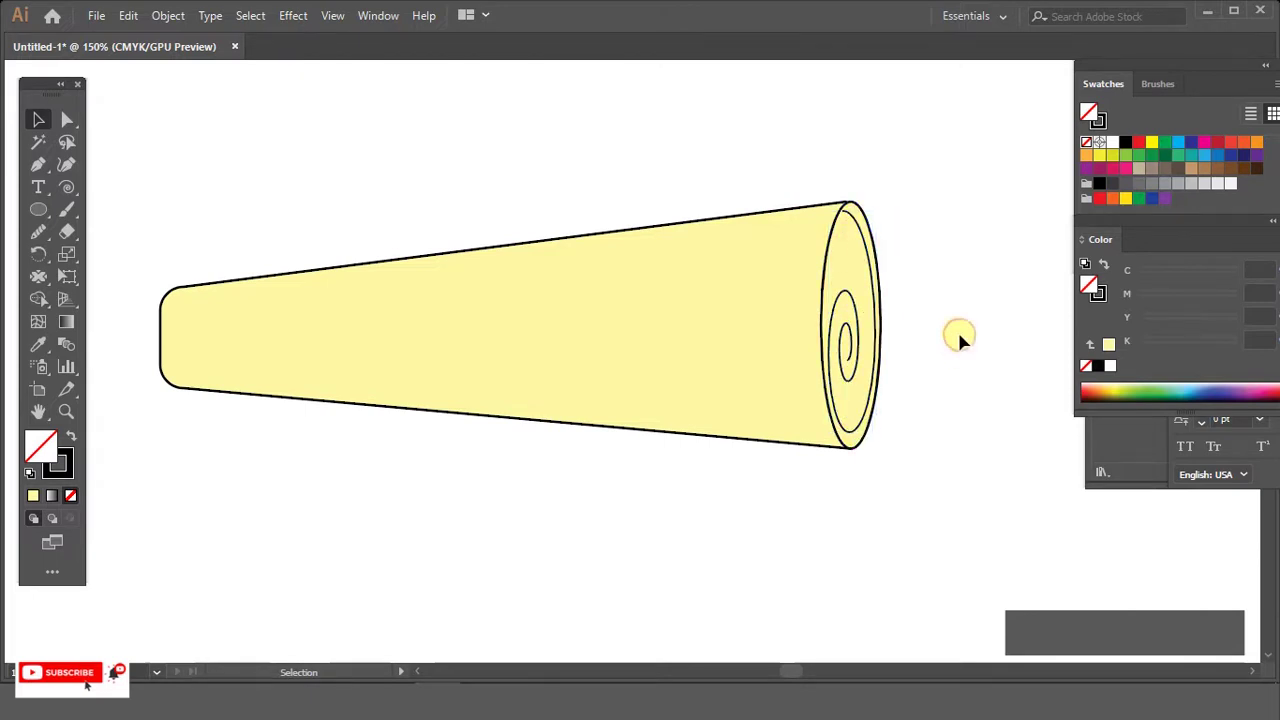
pyautogui.click(597, 290)
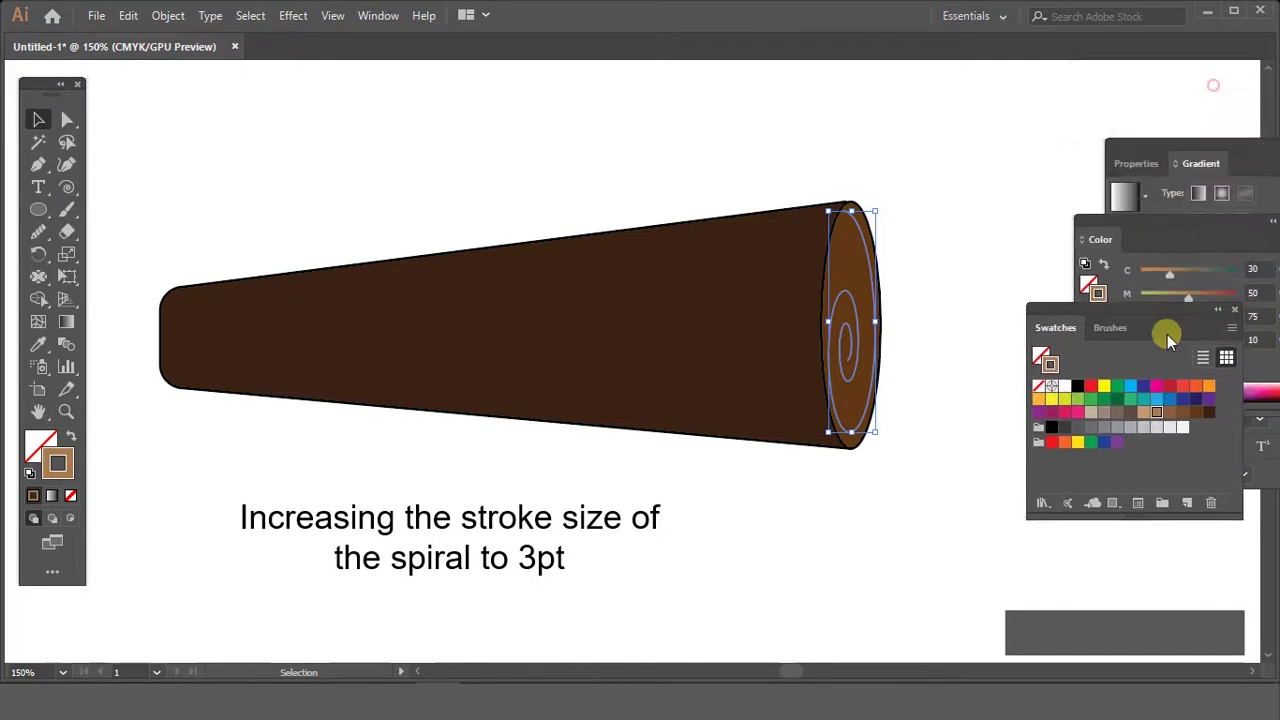
# - Set the spiral's stroke weight to 3 pt in the Properties panel
pyautogui.moveTo(1255, 168); pyautogui.dragTo(1224, 94)
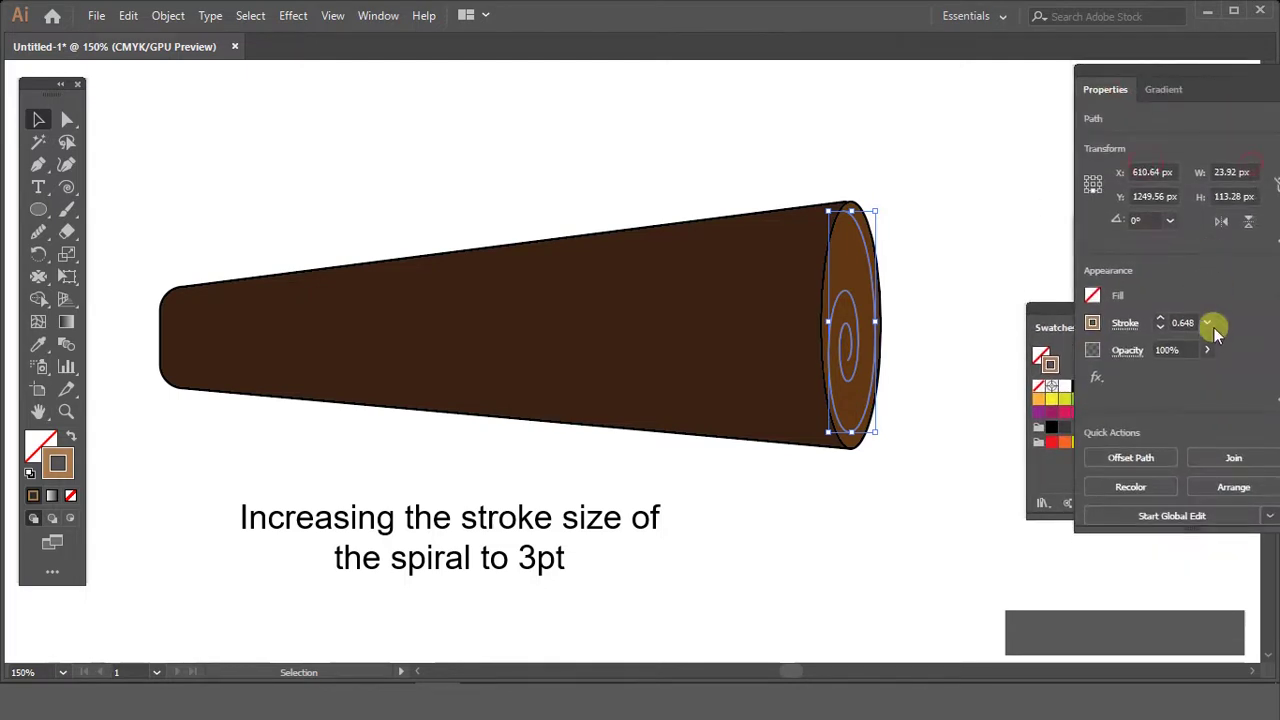
pyautogui.click(1207, 322)
pyautogui.click(1235, 450)
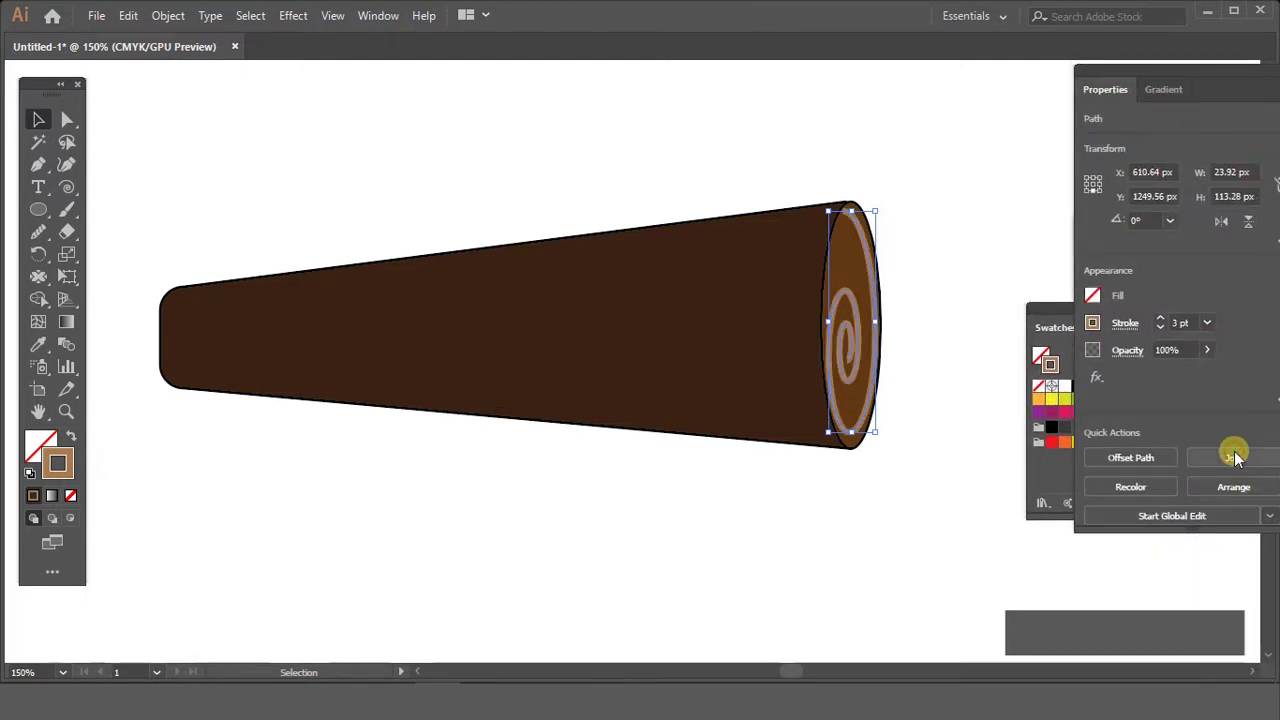
pyautogui.click(971, 177)
pyautogui.click(500, 262)
# - Fill the log trunk with a top-to-bottom gradient from brown to dark brown
pyautogui.press('g')
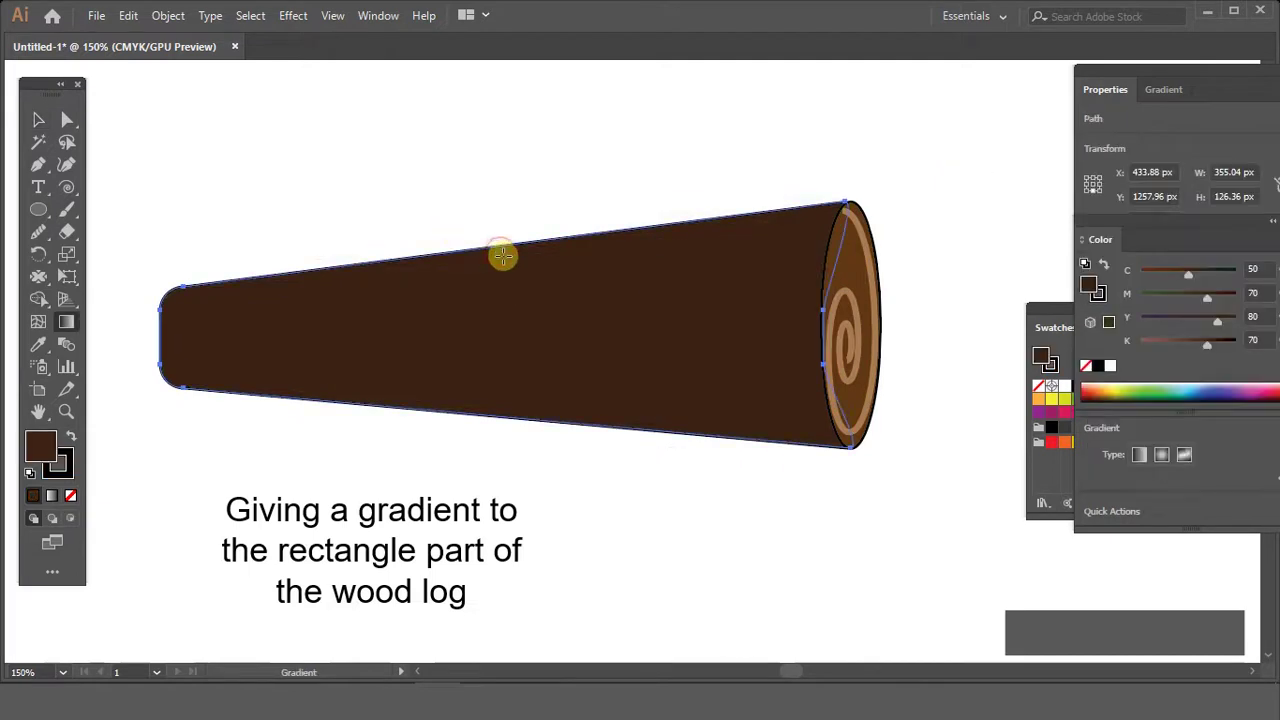
pyautogui.click(502, 256)
pyautogui.moveTo(509, 249)
pyautogui.mouseDown()
pyautogui.moveTo(507, 410)
pyautogui.moveTo(498, 403)
pyautogui.mouseUp()
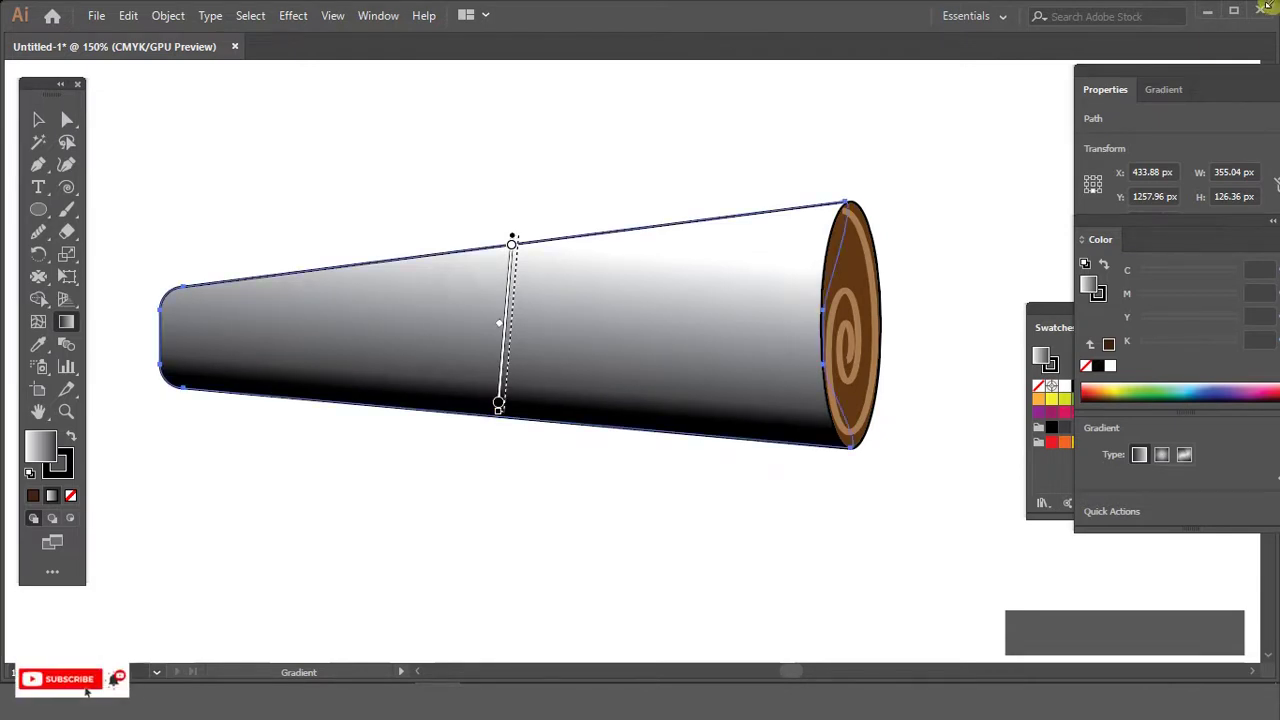
pyautogui.click(1163, 89)
pyautogui.click(1089, 243)
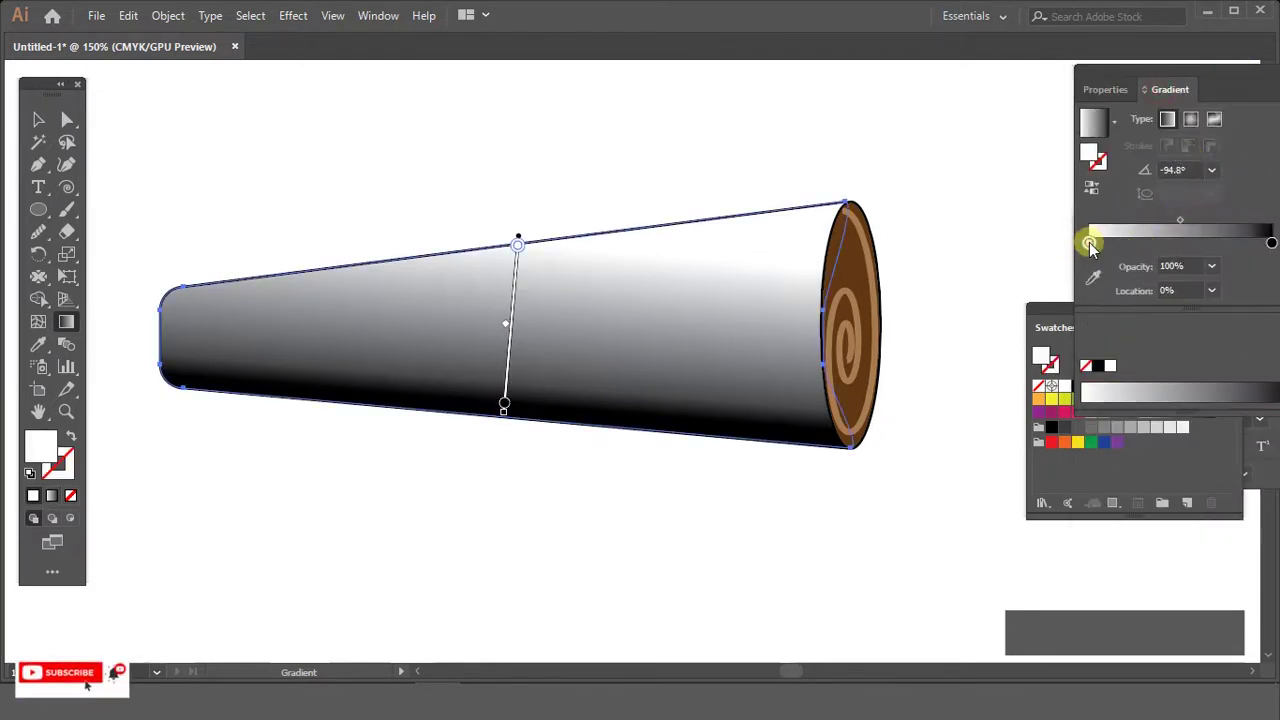
pyautogui.doubleClick(1090, 245)
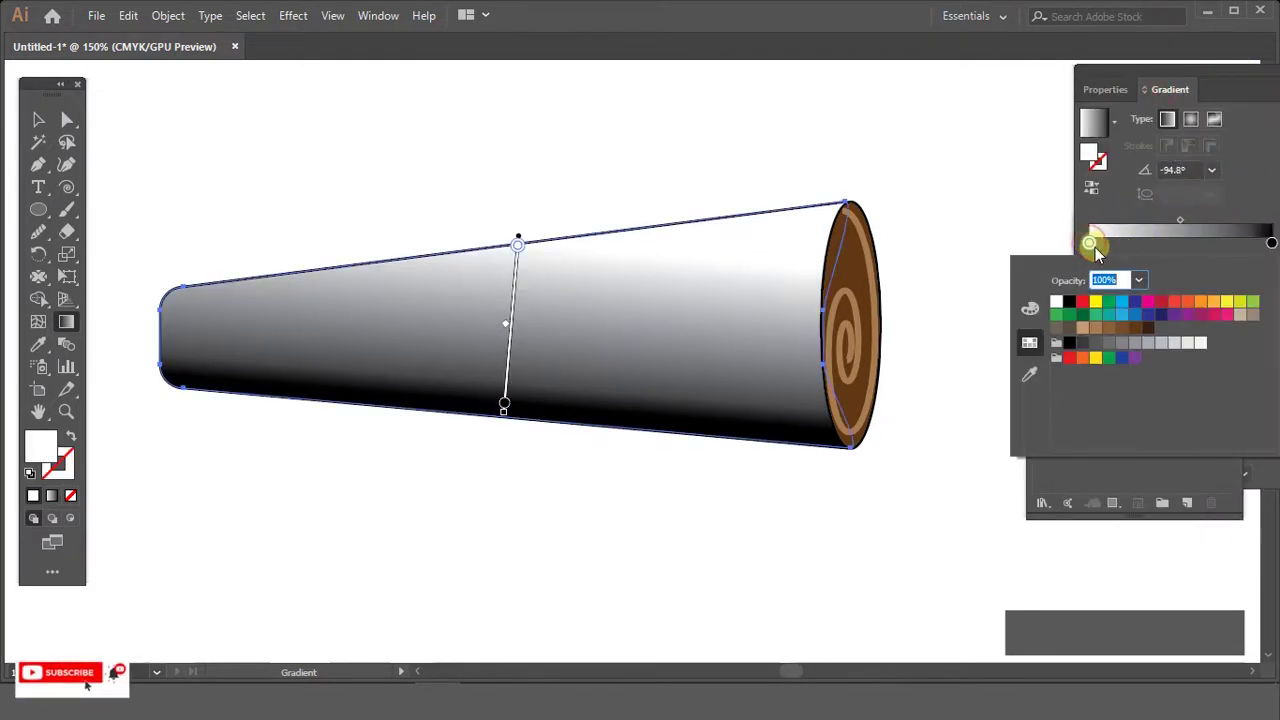
pyautogui.click(1131, 330)
pyautogui.click(1271, 243)
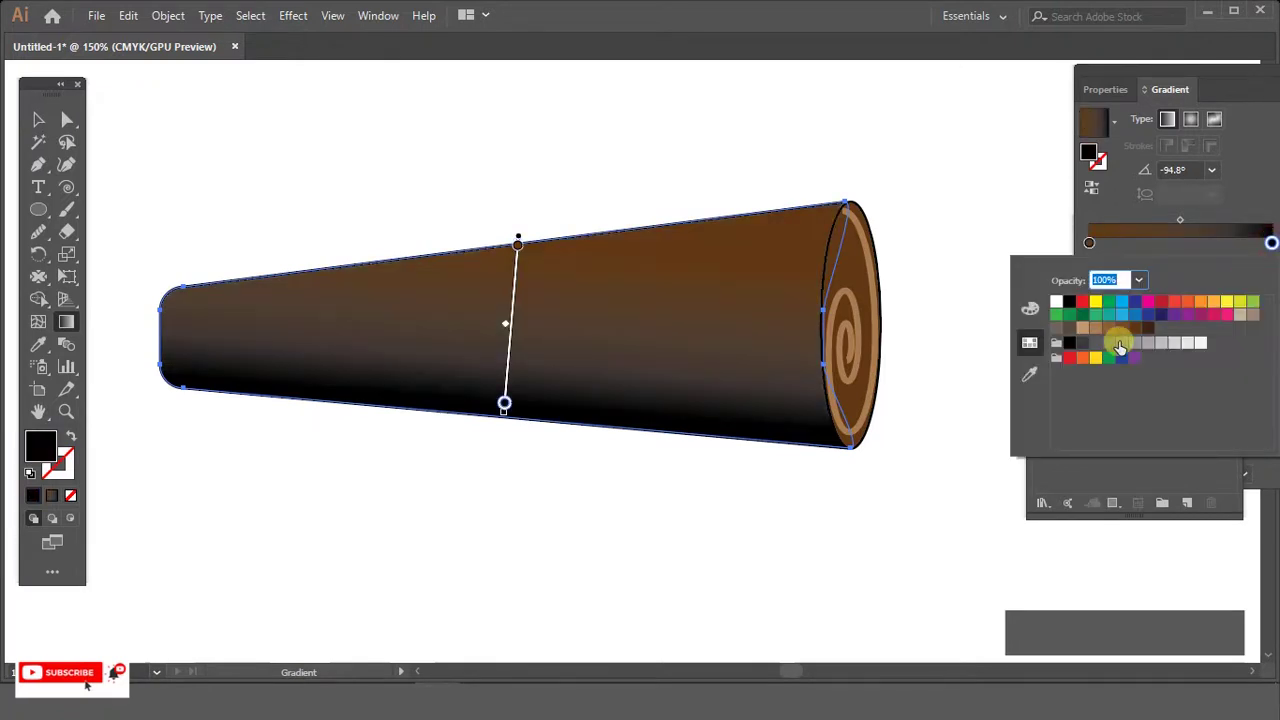
pyautogui.click(1146, 330)
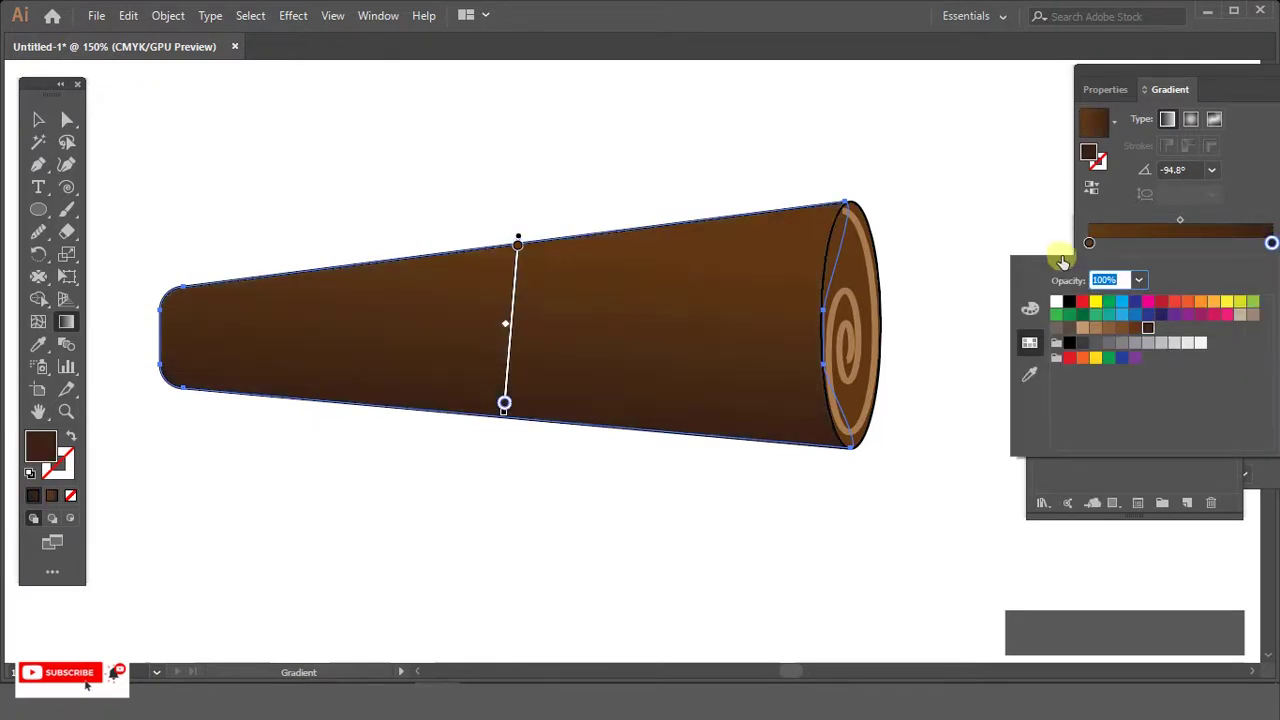
pyautogui.click(929, 178)
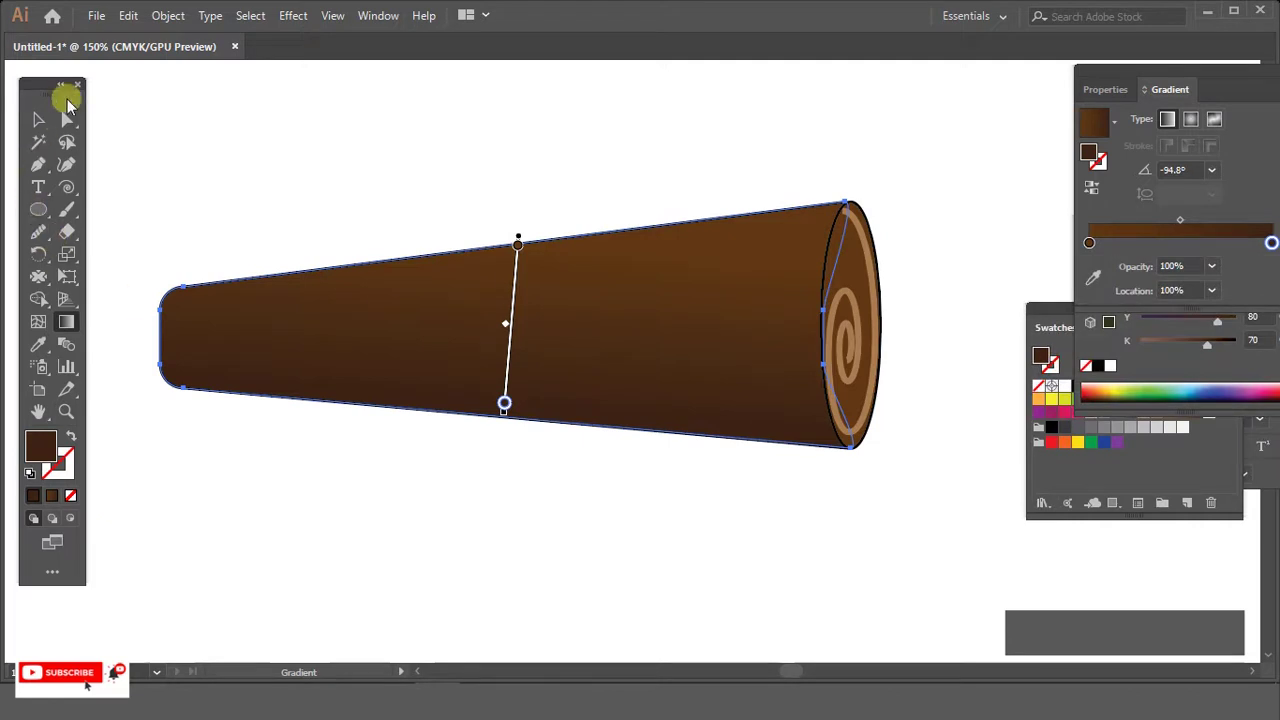
# - Give the log's end ellipse a lighter tan-brown fill
pyautogui.click(38, 119)
pyautogui.click(423, 515)
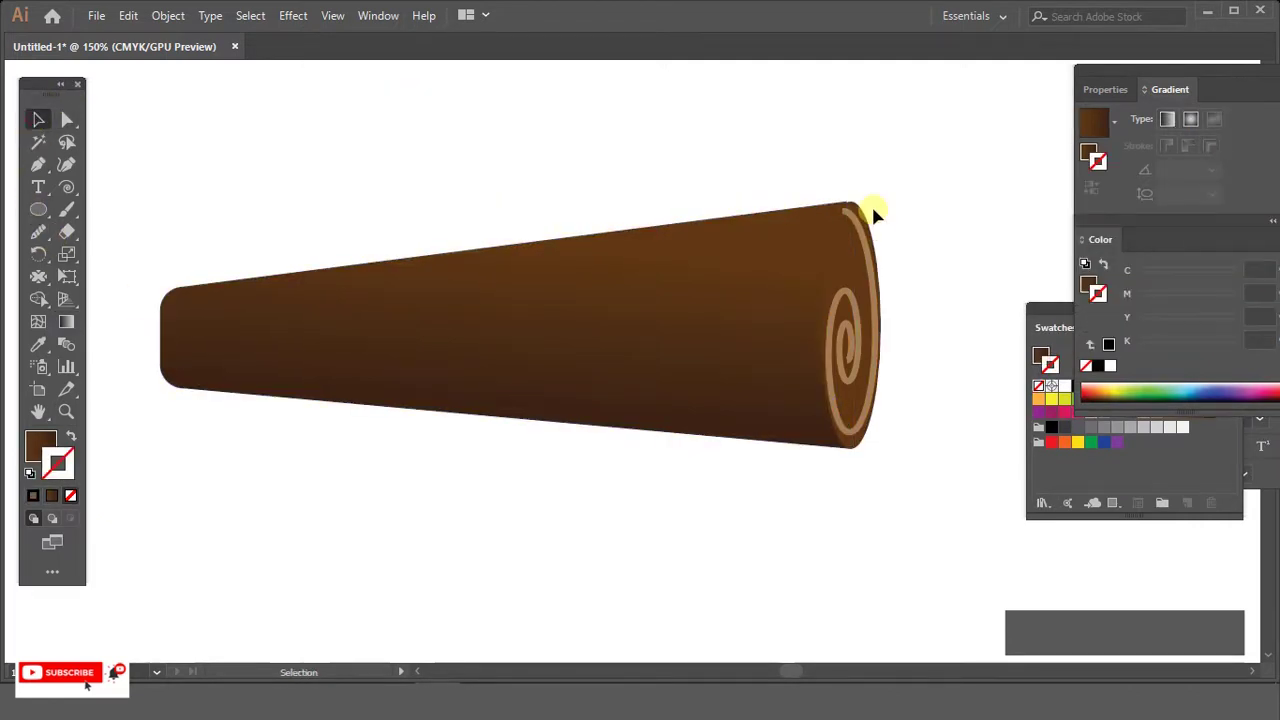
pyautogui.click(843, 255)
pyautogui.click(1181, 413)
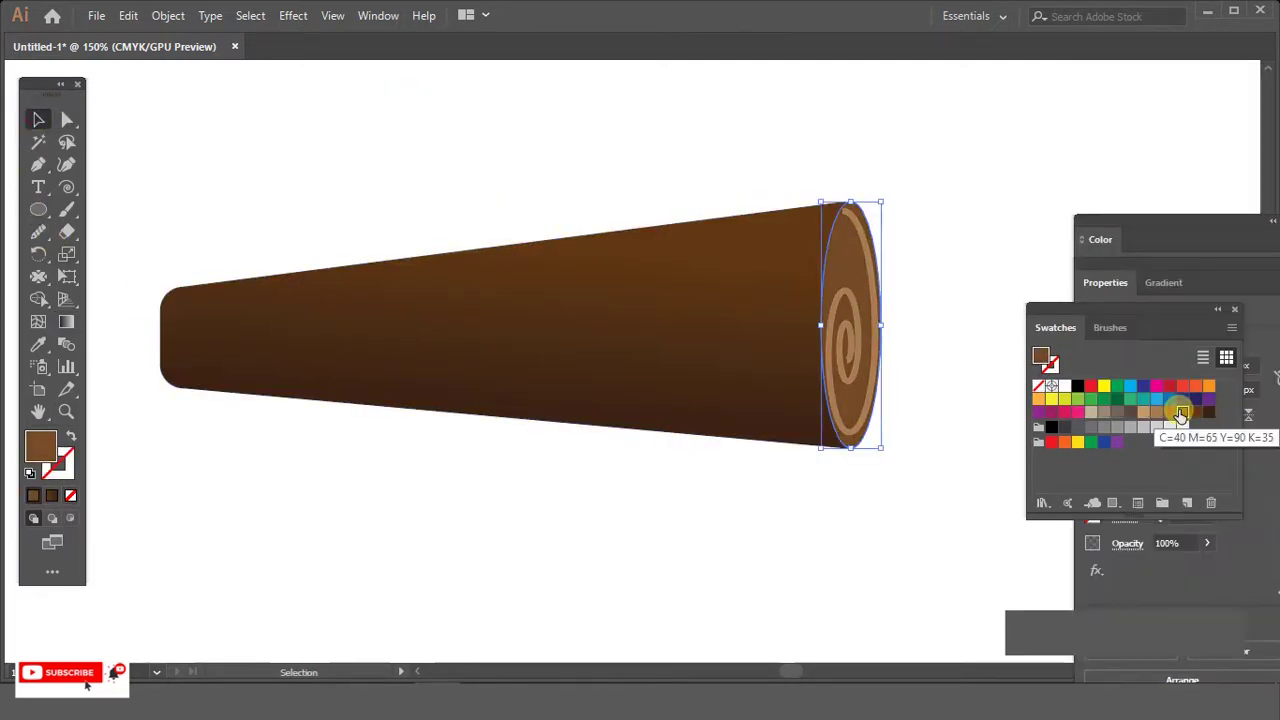
pyautogui.click(950, 192)
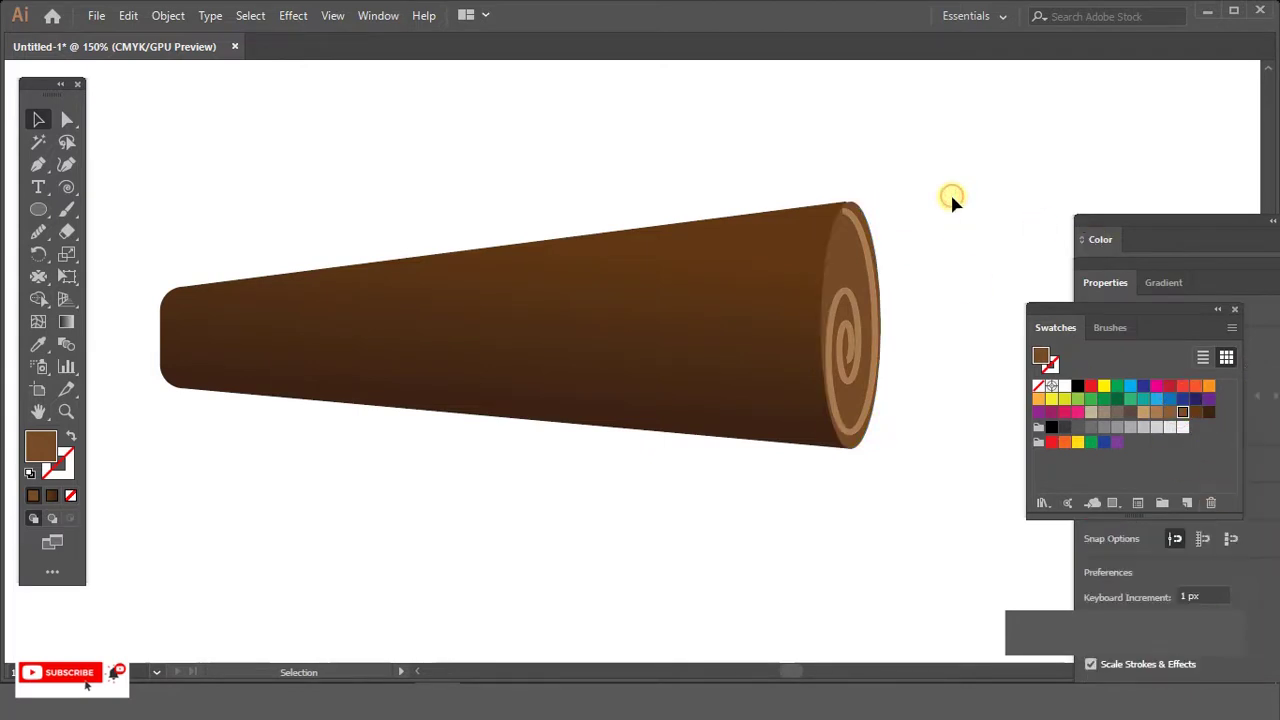
pyautogui.click(843, 313)
pyautogui.click(1143, 412)
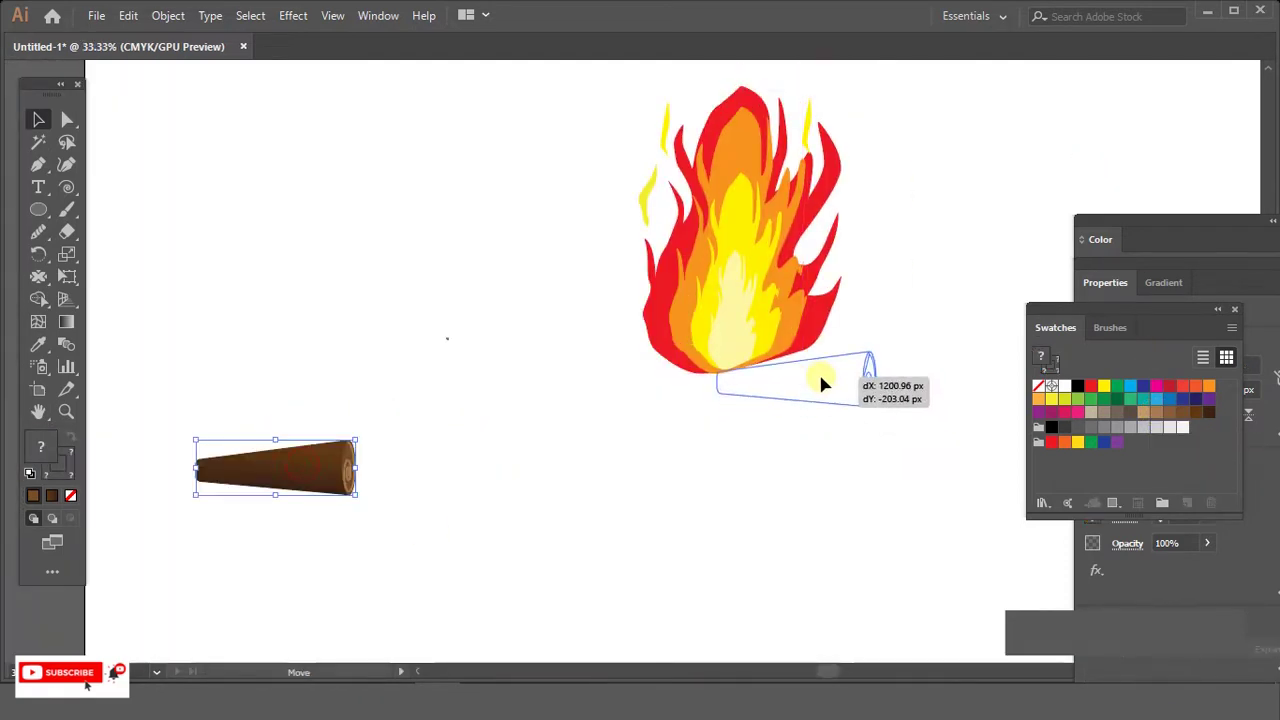
# - Move the log under the fire and add a rotated copy crossing it
pyautogui.moveTo(823, 374)
pyautogui.mouseDown()
pyautogui.moveTo(850, 383)
pyautogui.moveTo(806, 497)
pyautogui.mouseUp()
pyautogui.moveTo(806, 497)
pyautogui.mouseDown()
pyautogui.moveTo(586, 443)
pyautogui.moveTo(536, 369)
pyautogui.moveTo(570, 338)
pyautogui.moveTo(443, 363)
pyautogui.moveTo(766, 420)
pyautogui.mouseUp()
pyautogui.click(600, 440)
pyautogui.moveTo(629, 420)
pyautogui.mouseDown()
pyautogui.moveTo(575, 440)
pyautogui.moveTo(714, 386)
pyautogui.mouseUp()
pyautogui.moveTo(800, 494); pyautogui.dragTo(782, 397)
# - Send the right log backward and bring the fire to the front, nudged over the logs
pyautogui.click(880, 466)
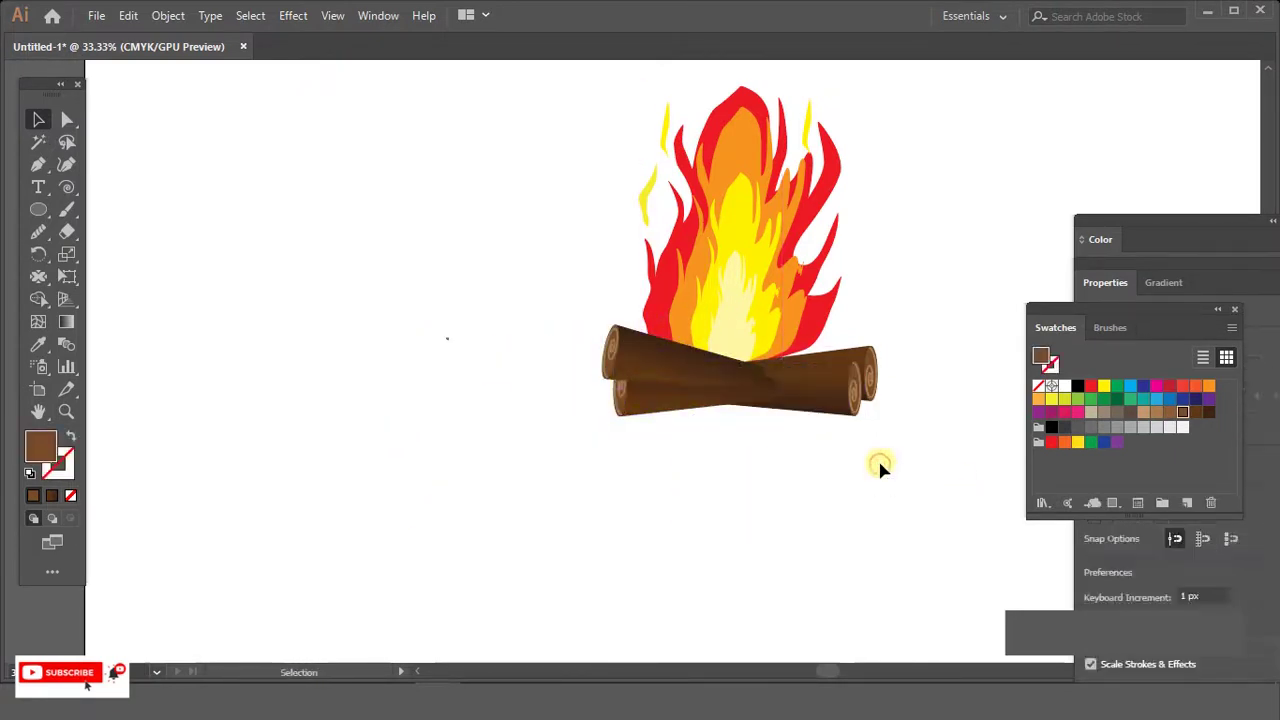
pyautogui.rightClick(829, 400)
pyautogui.click(1043, 294)
pyautogui.click(757, 300)
pyautogui.hotkey('ctrl', 'shift', ']')
pyautogui.rightClick(748, 287)
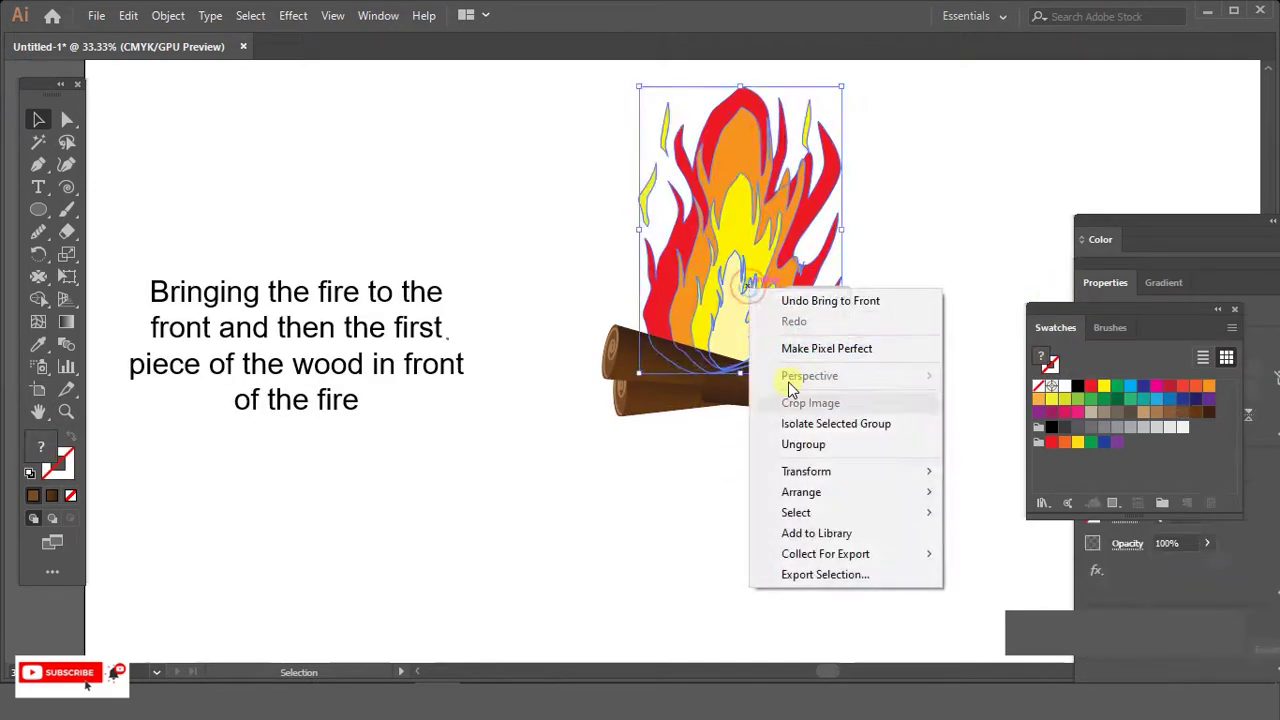
pyautogui.click(955, 490)
pyautogui.click(961, 449)
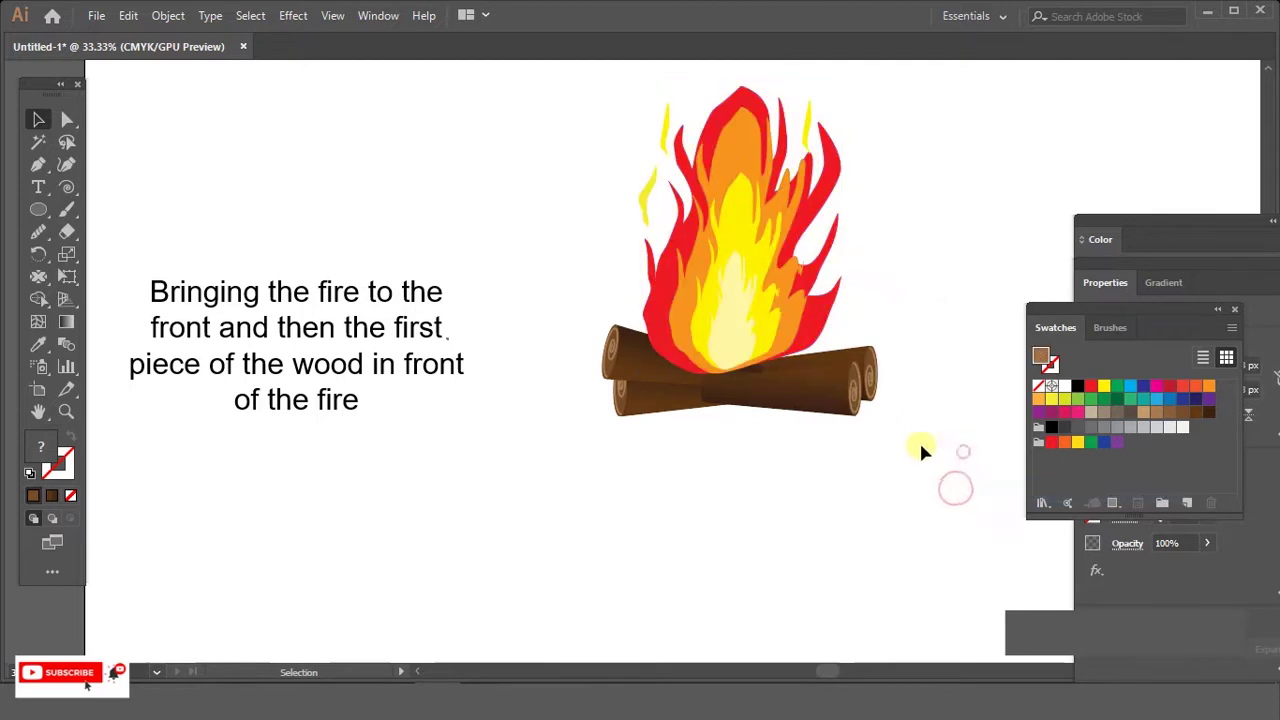
pyautogui.moveTo(766, 378); pyautogui.dragTo(782, 381)
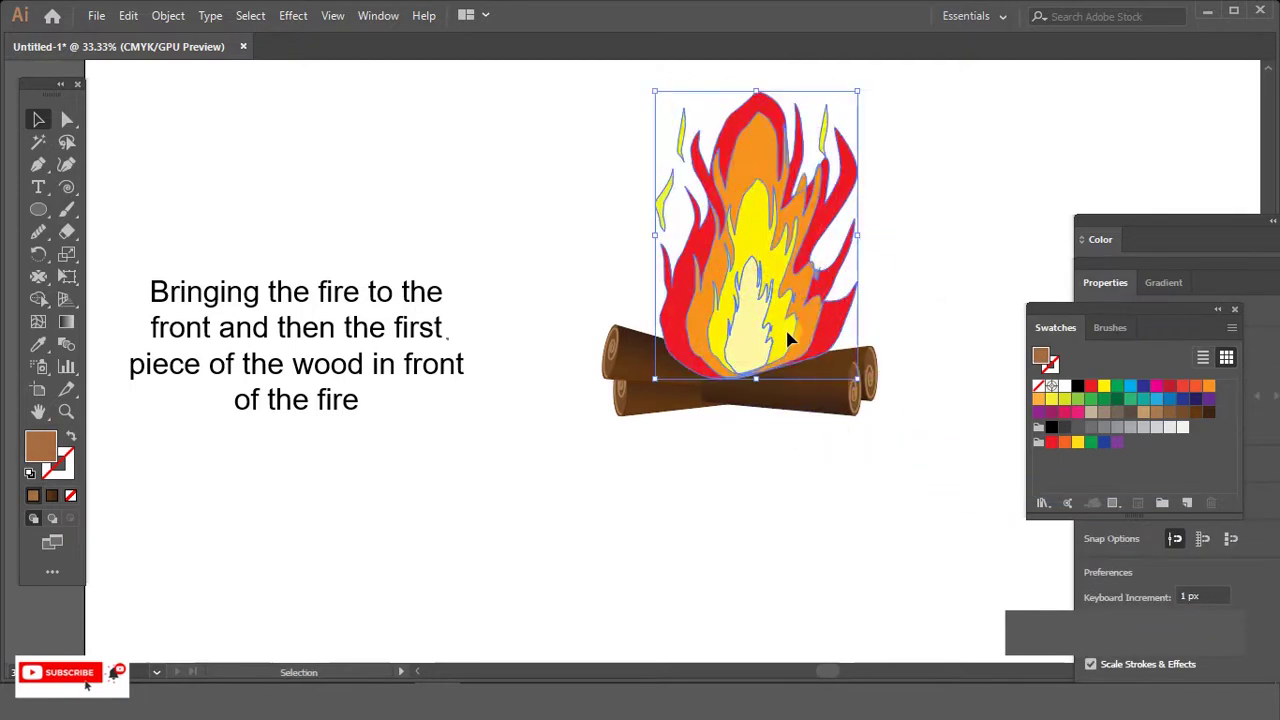
# - Bring the front log in front of the fire
pyautogui.click(784, 398)
pyautogui.rightClick(784, 398)
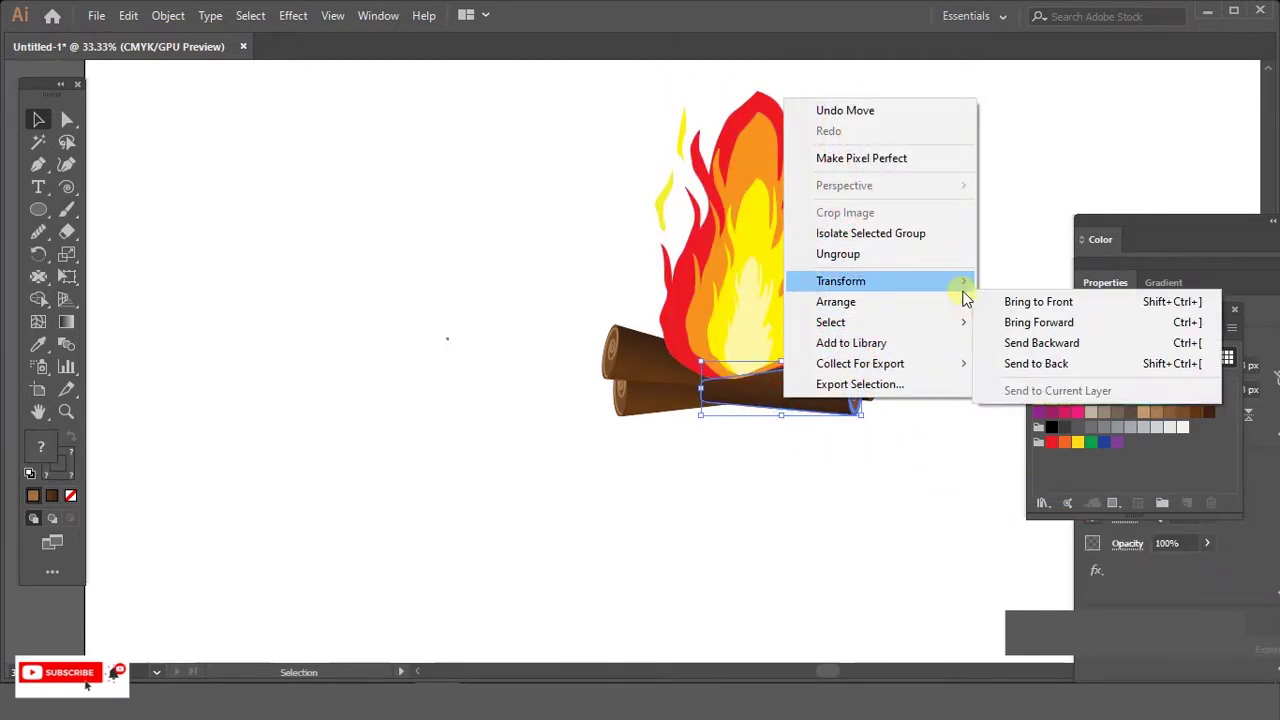
pyautogui.click(1000, 300)
pyautogui.click(928, 428)
# - Group the fire and both logs into one campfire group
pyautogui.hotkey('ctrl', '-')
pyautogui.hotkey('ctrl', '-')
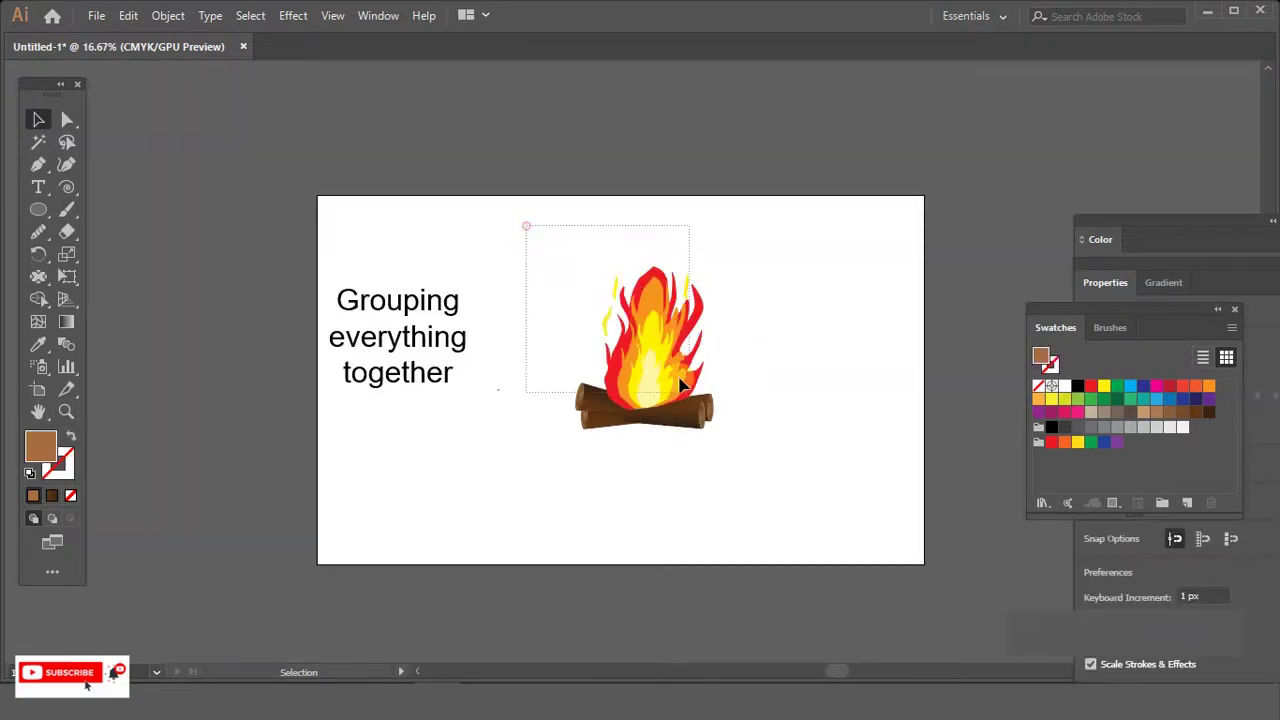
pyautogui.moveTo(680, 383); pyautogui.dragTo(737, 466)
pyautogui.hotkey('ctrl', 'g')
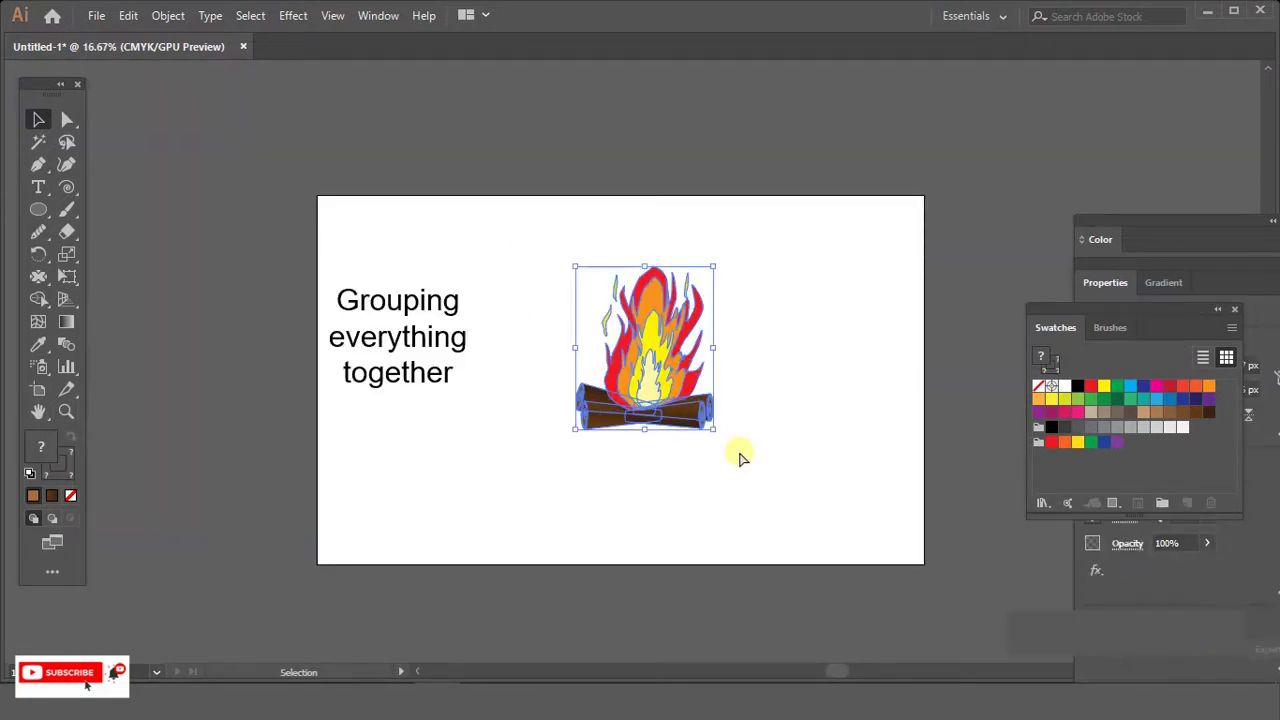
pyautogui.hotkey('ctrl', '+')
pyautogui.hotkey('ctrl', '+')
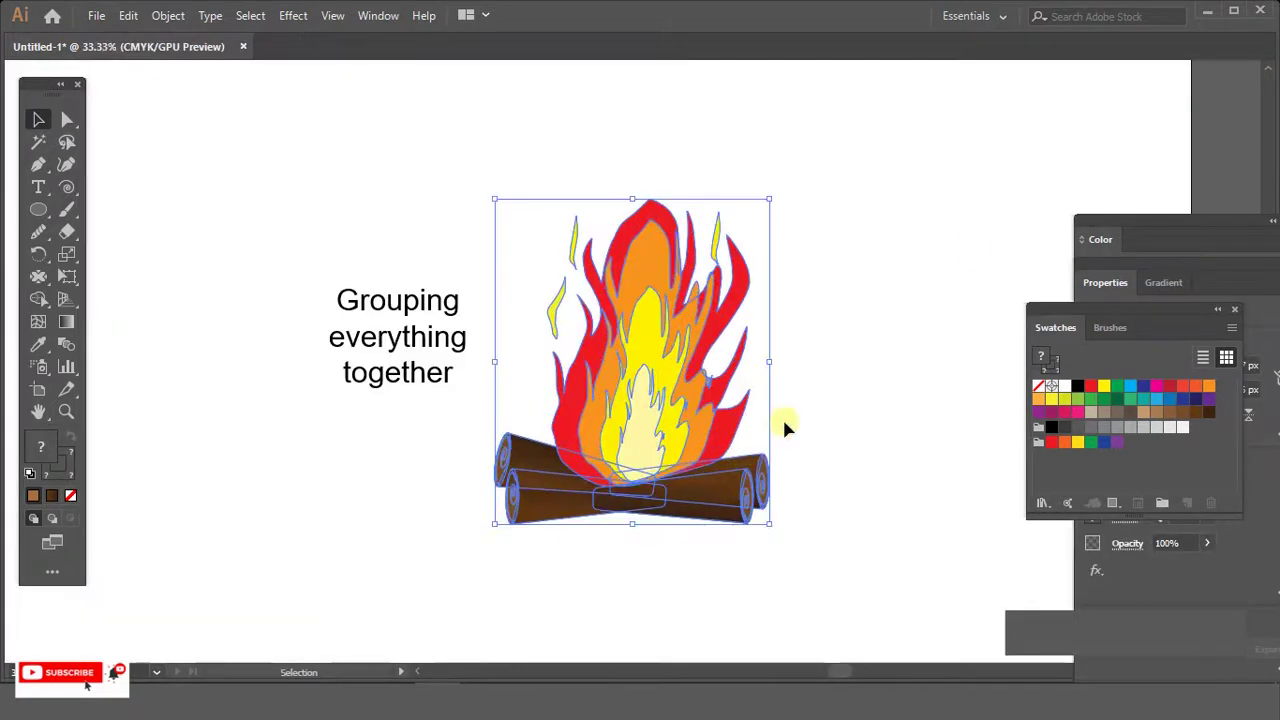
pyautogui.click(971, 247)
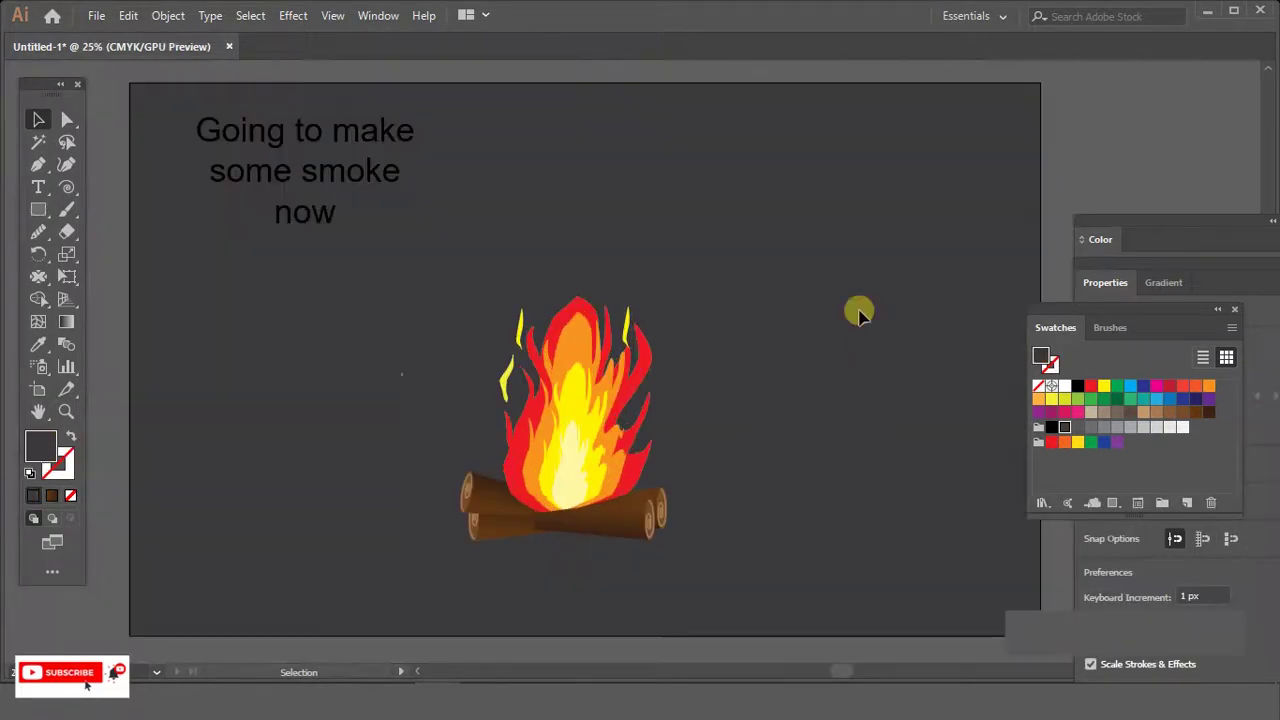
# - Bring the Brushes panel forward and open the Mop Round Fan bristle brush options
pyautogui.click(1186, 233)
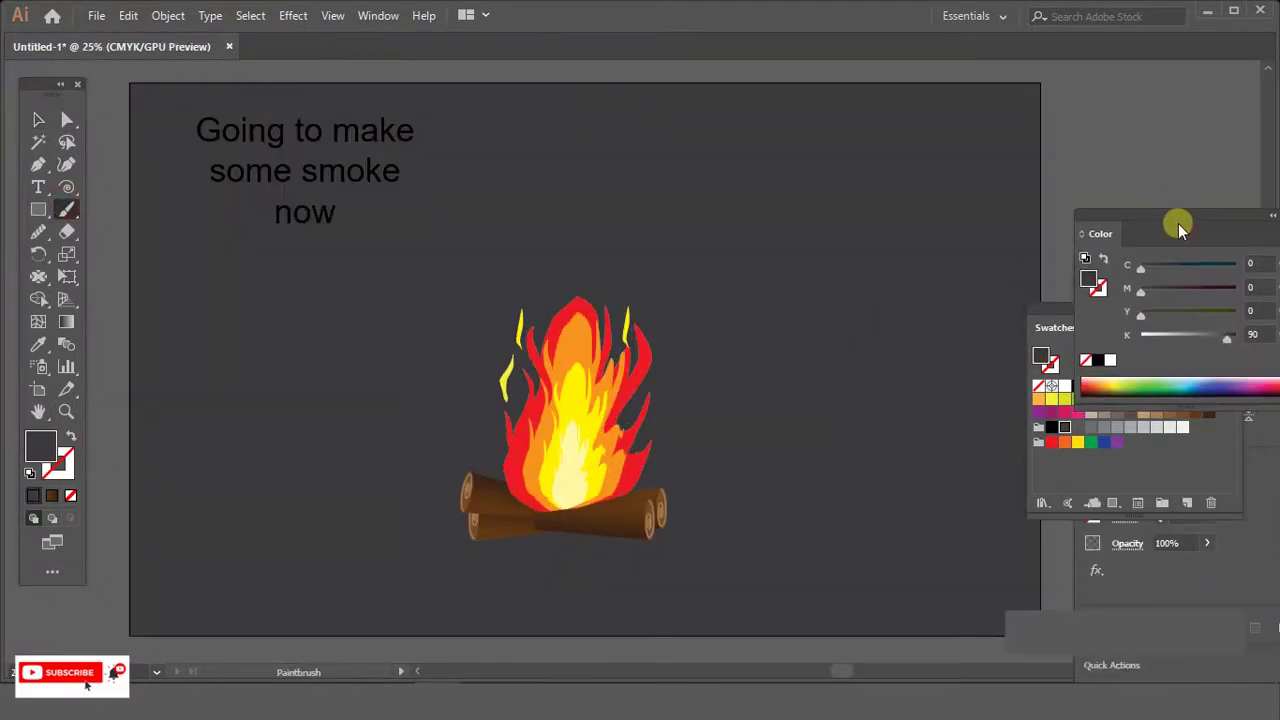
pyautogui.click(1113, 316)
pyautogui.moveTo(1164, 304); pyautogui.dragTo(1095, 197)
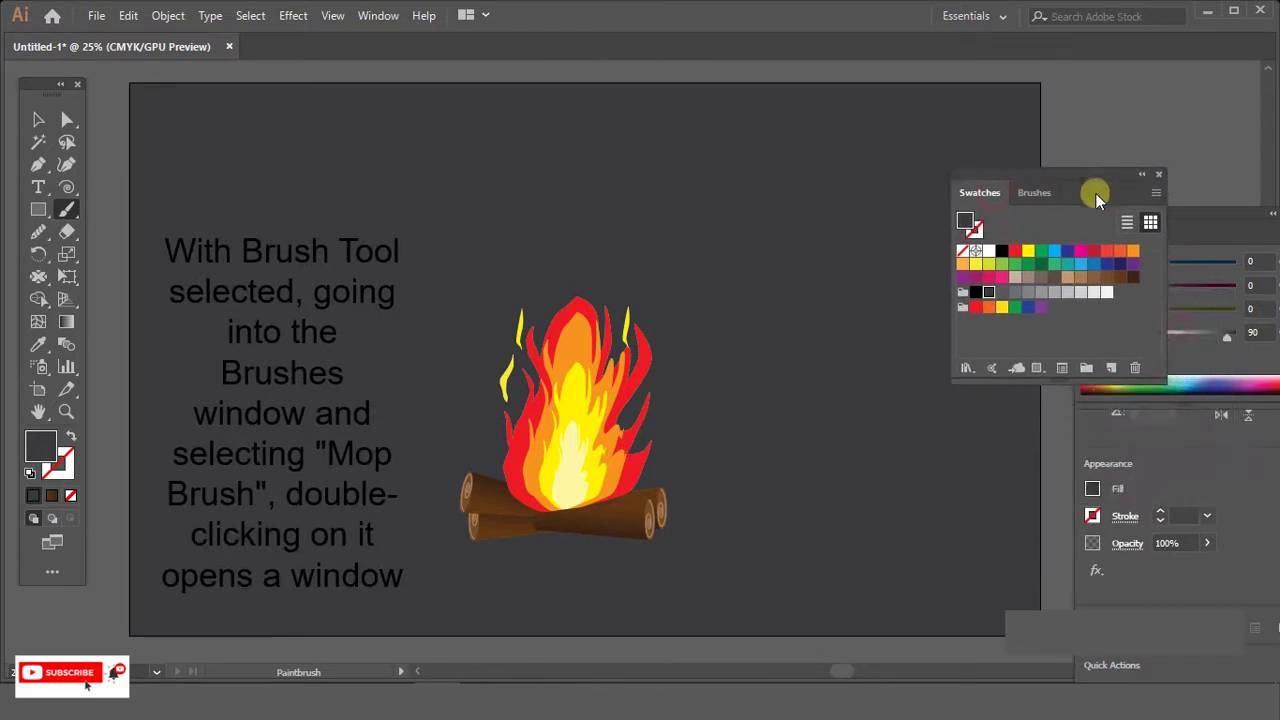
pyautogui.click(1032, 194)
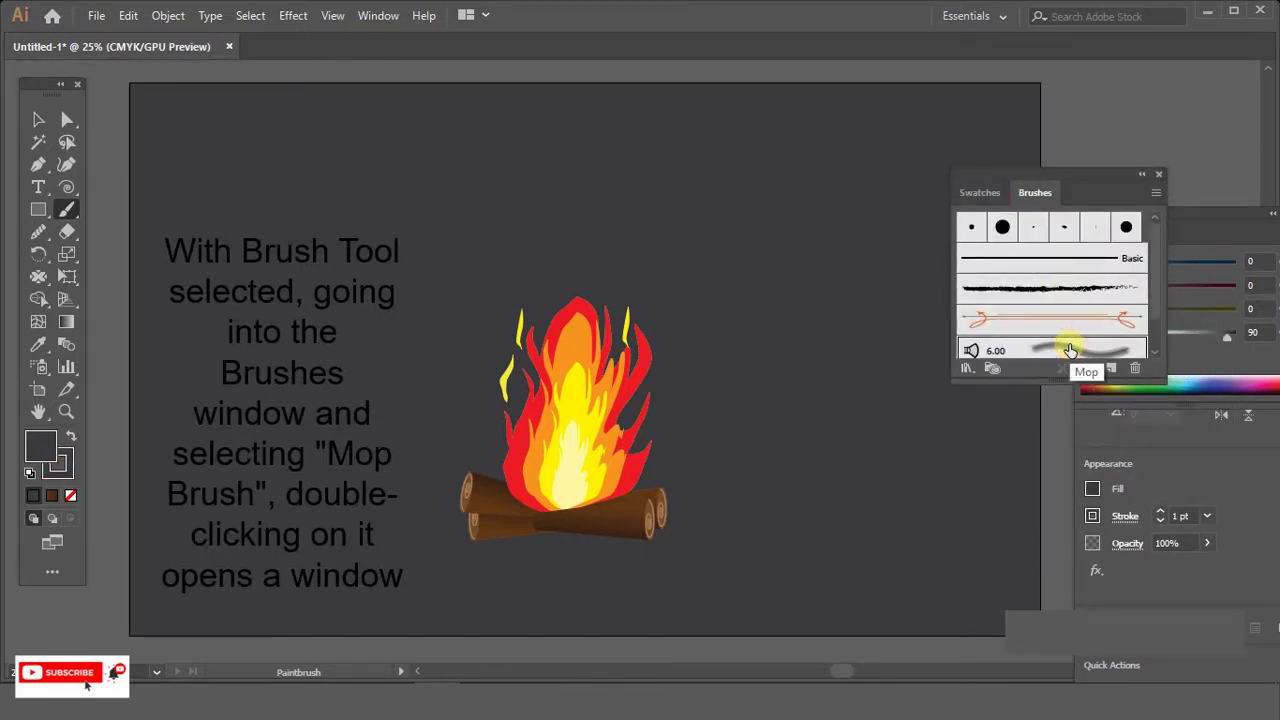
pyautogui.doubleClick(1065, 347)
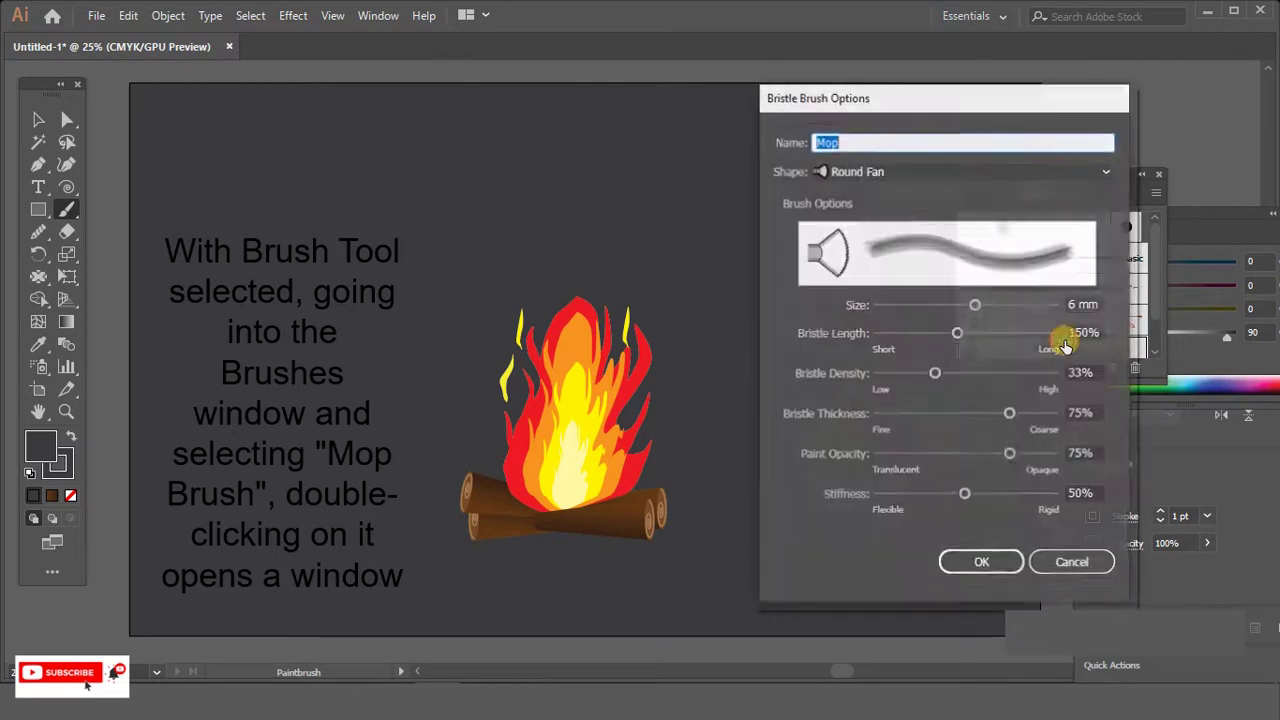
# - Set the bristle brush to 10 mm, 300% length, 100% density and thickness, 20% paint opacity
pyautogui.moveTo(981, 303); pyautogui.dragTo(1054, 305)
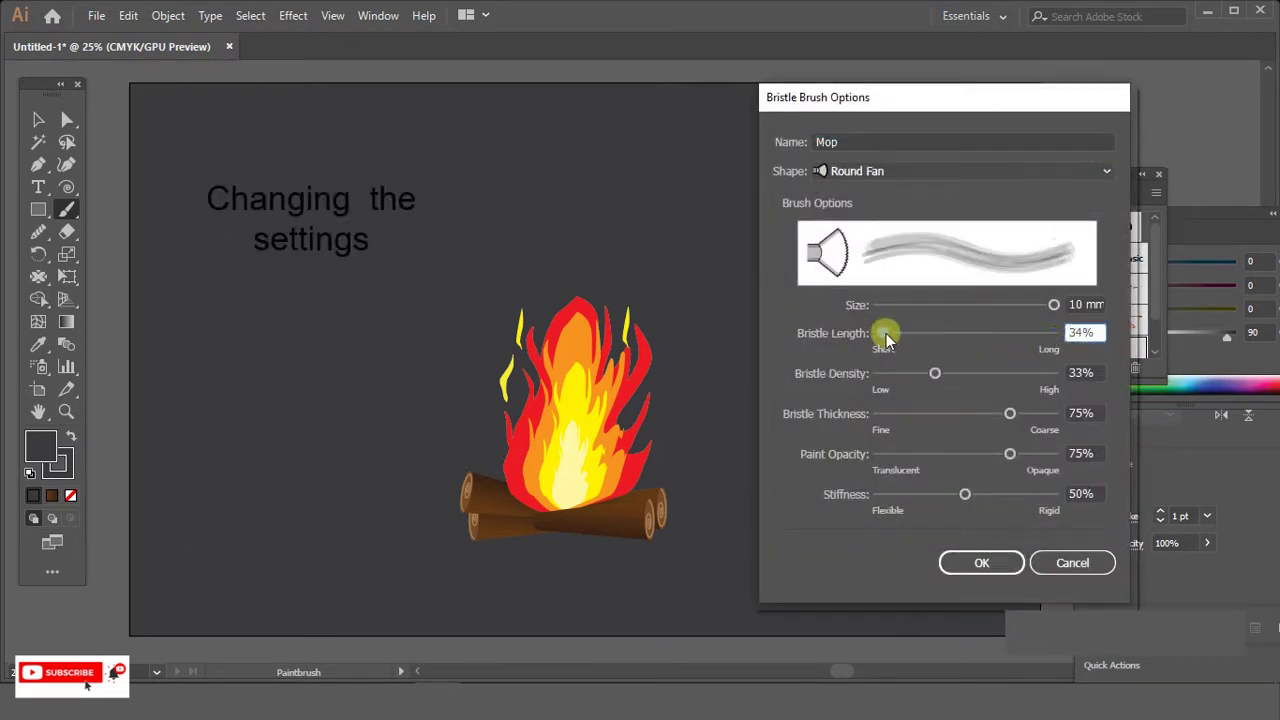
pyautogui.moveTo(886, 333); pyautogui.dragTo(1054, 333)
pyautogui.moveTo(937, 375); pyautogui.dragTo(1054, 373)
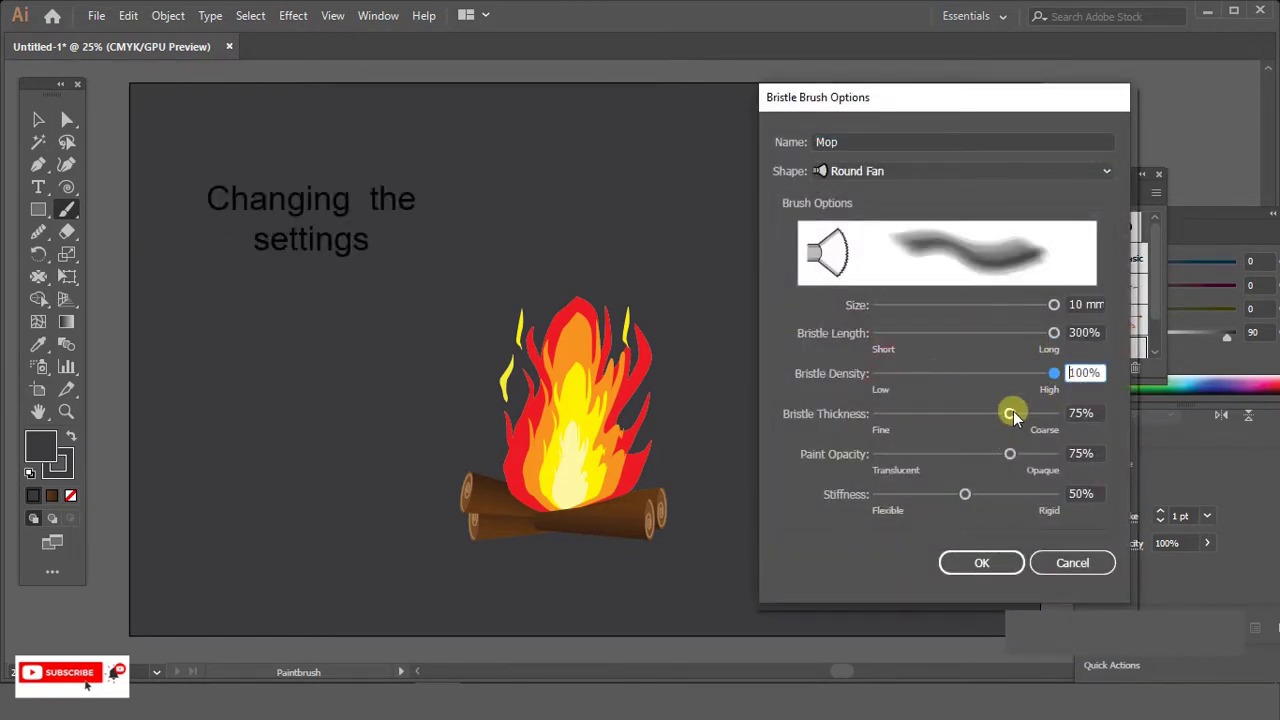
pyautogui.moveTo(1013, 413); pyautogui.dragTo(1054, 413)
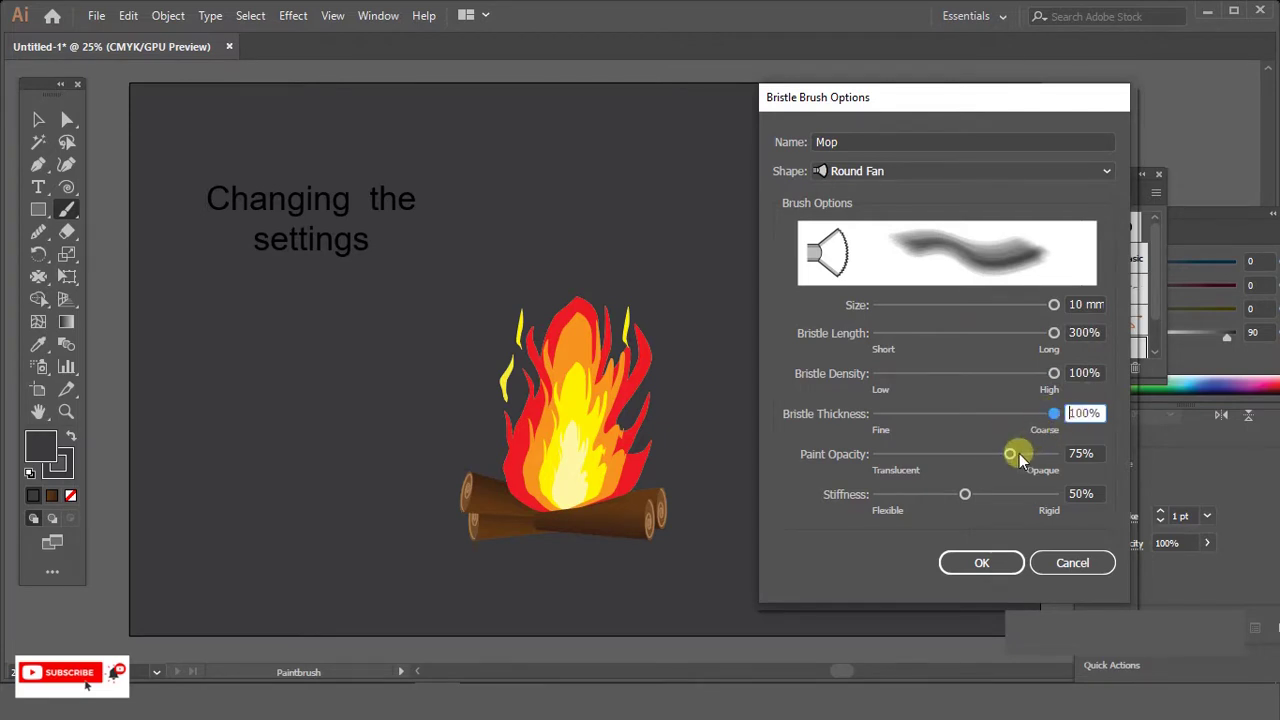
pyautogui.moveTo(1010, 455)
pyautogui.mouseDown()
pyautogui.moveTo(940, 457)
pyautogui.moveTo(1066, 502)
pyautogui.mouseUp()
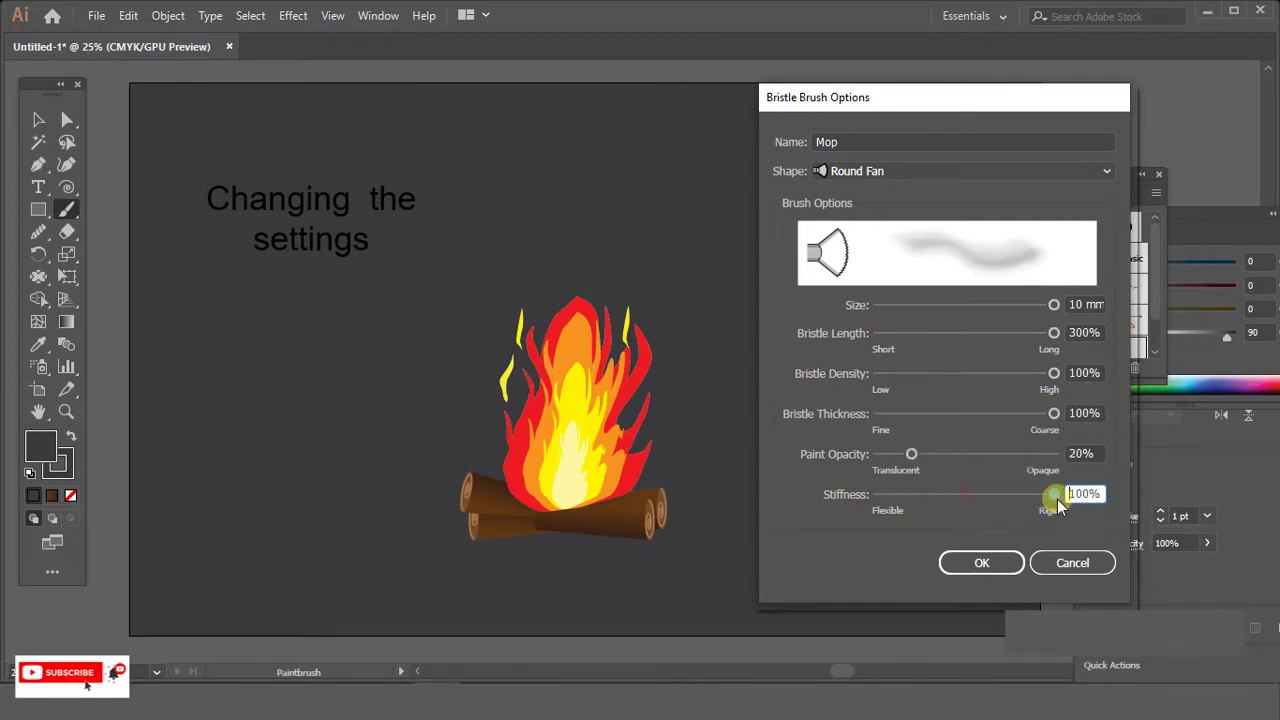
pyautogui.click(982, 562)
# - Paint six wavy light grey smoke strokes rising above the flames
pyautogui.click(979, 192)
pyautogui.click(1077, 292)
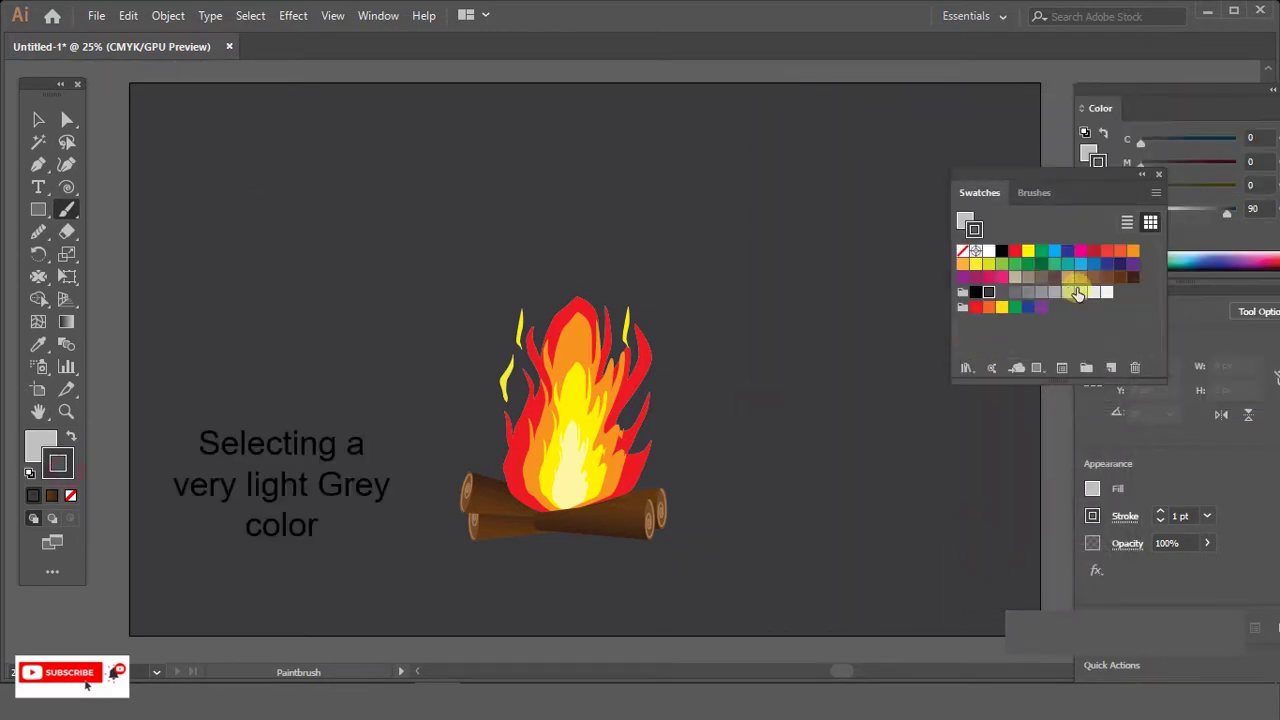
pyautogui.click(1066, 293)
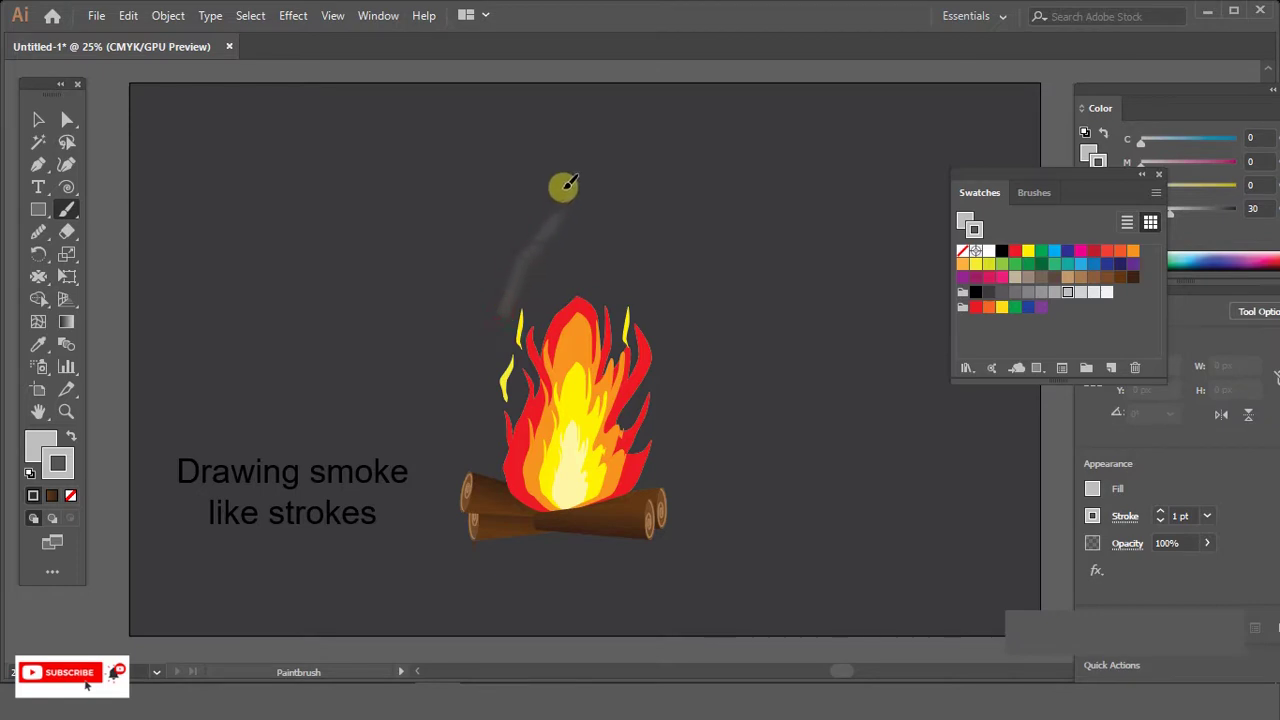
pyautogui.moveTo(571, 140); pyautogui.dragTo(578, 130)
pyautogui.moveTo(528, 369); pyautogui.dragTo(611, 229)
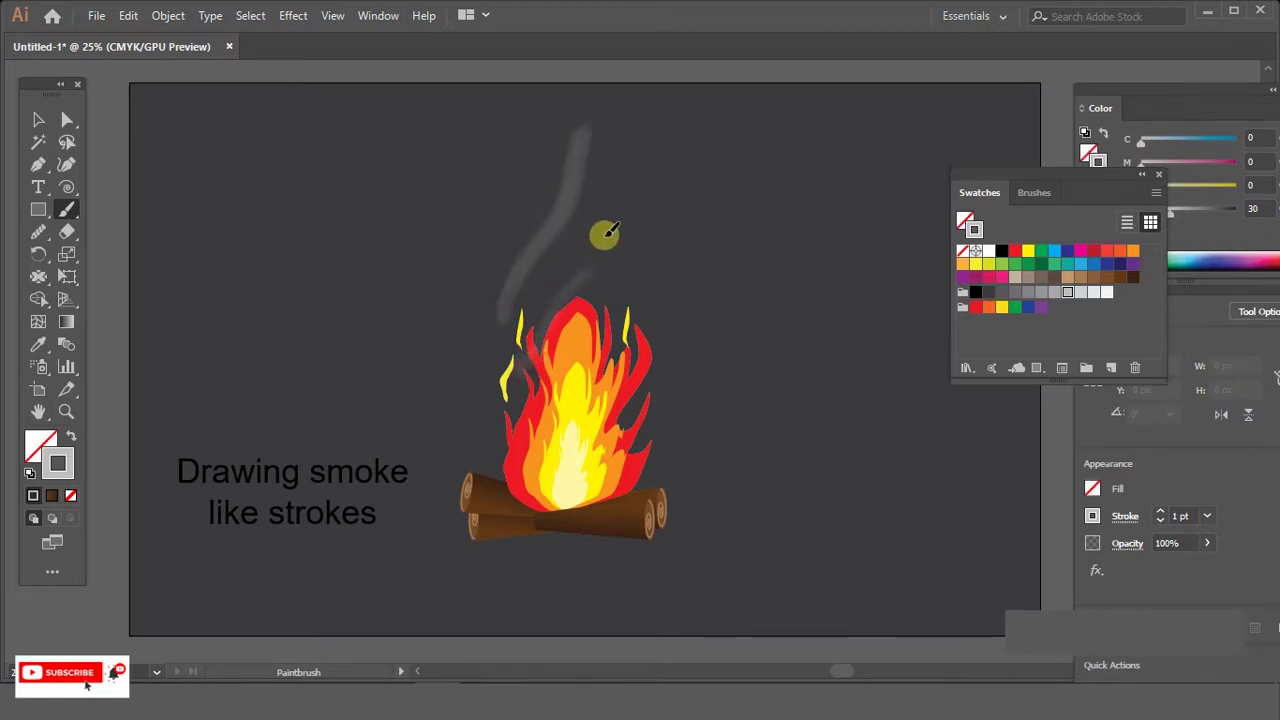
pyautogui.moveTo(640, 370); pyautogui.dragTo(614, 163)
pyautogui.moveTo(540, 340); pyautogui.dragTo(594, 214)
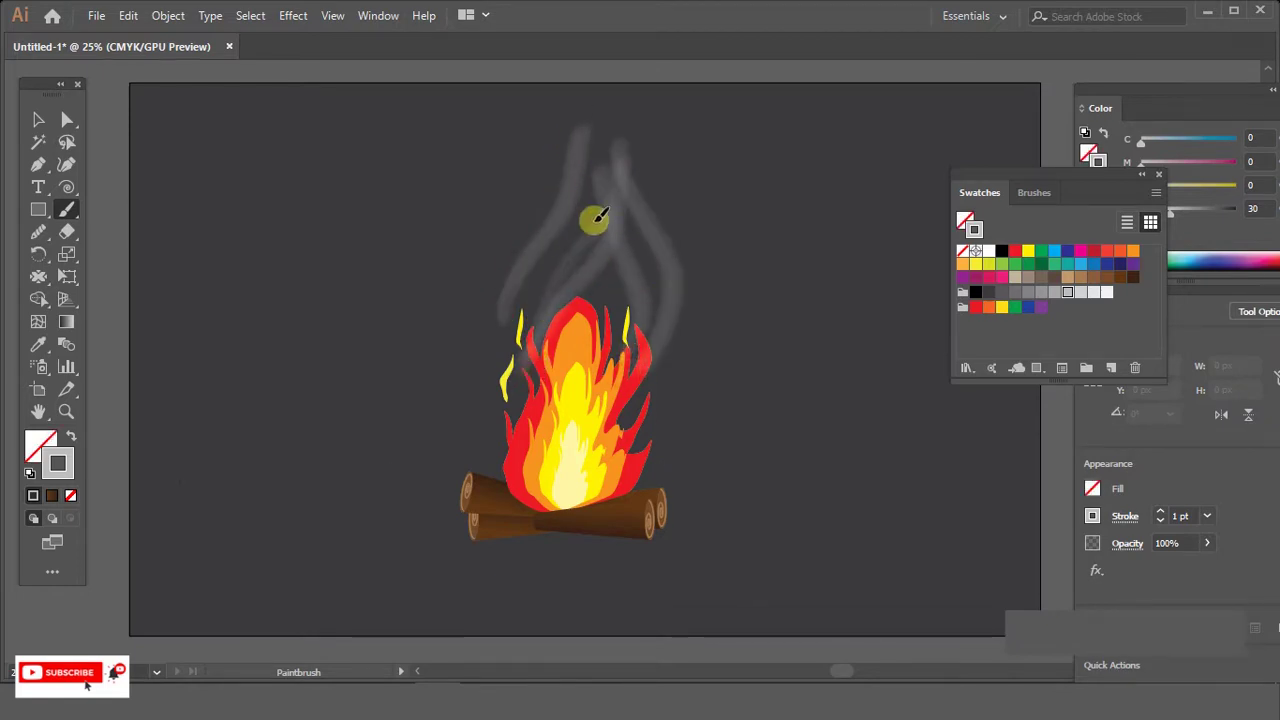
pyautogui.moveTo(655, 413); pyautogui.dragTo(668, 250)
pyautogui.moveTo(500, 357)
pyautogui.mouseDown()
pyautogui.moveTo(480, 466)
pyautogui.moveTo(615, 336)
pyautogui.moveTo(552, 181)
pyautogui.mouseUp()
# - Set the smoke strokes to 29% opacity and 4 pt weight, shifted left over the fire
pyautogui.click(38, 119)
pyautogui.hotkey('ctrl', 'a')
pyautogui.keyDown('shift'); pyautogui.click(571, 480); pyautogui.keyUp('shift')
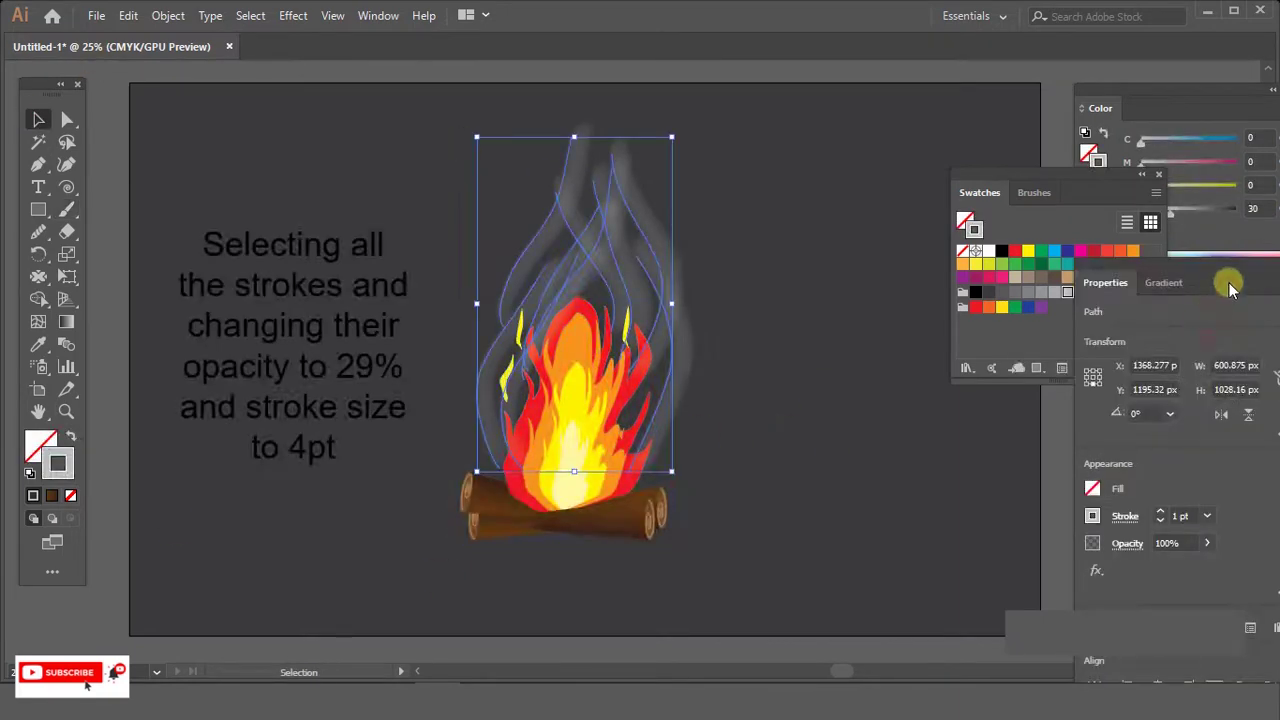
pyautogui.moveTo(1230, 289); pyautogui.dragTo(1166, 105)
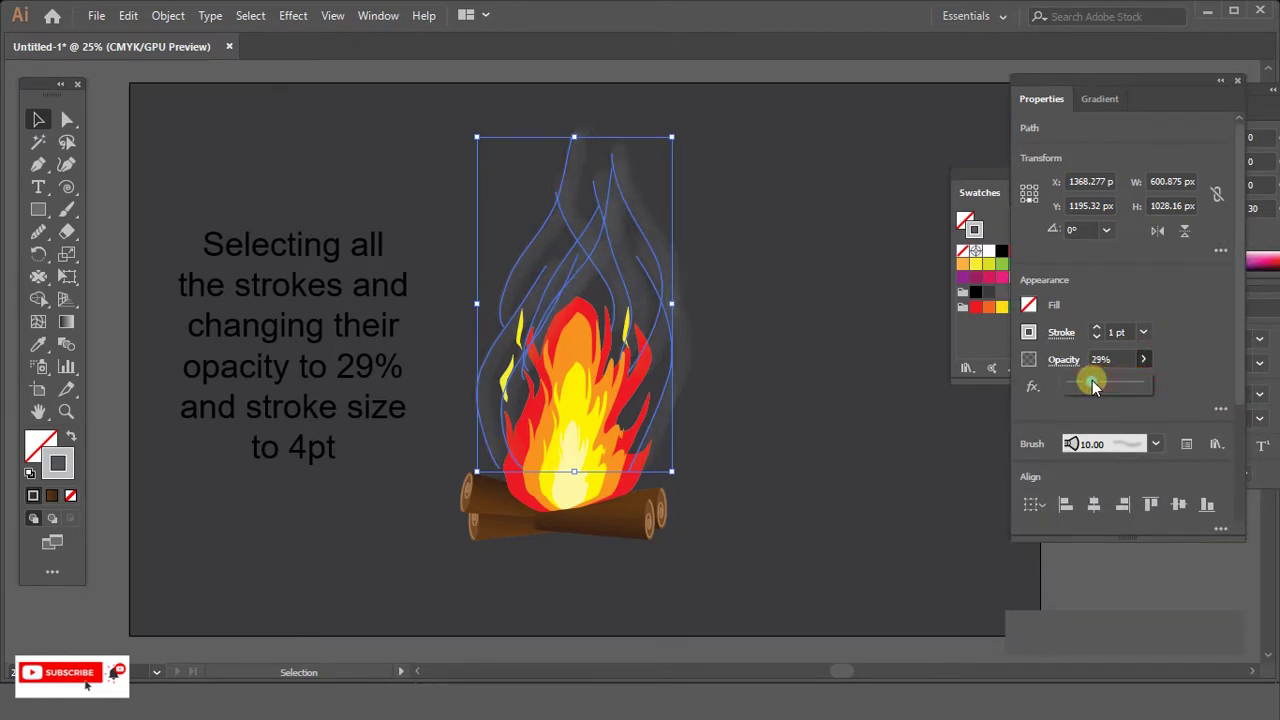
pyautogui.click(1143, 332)
pyautogui.click(1159, 410)
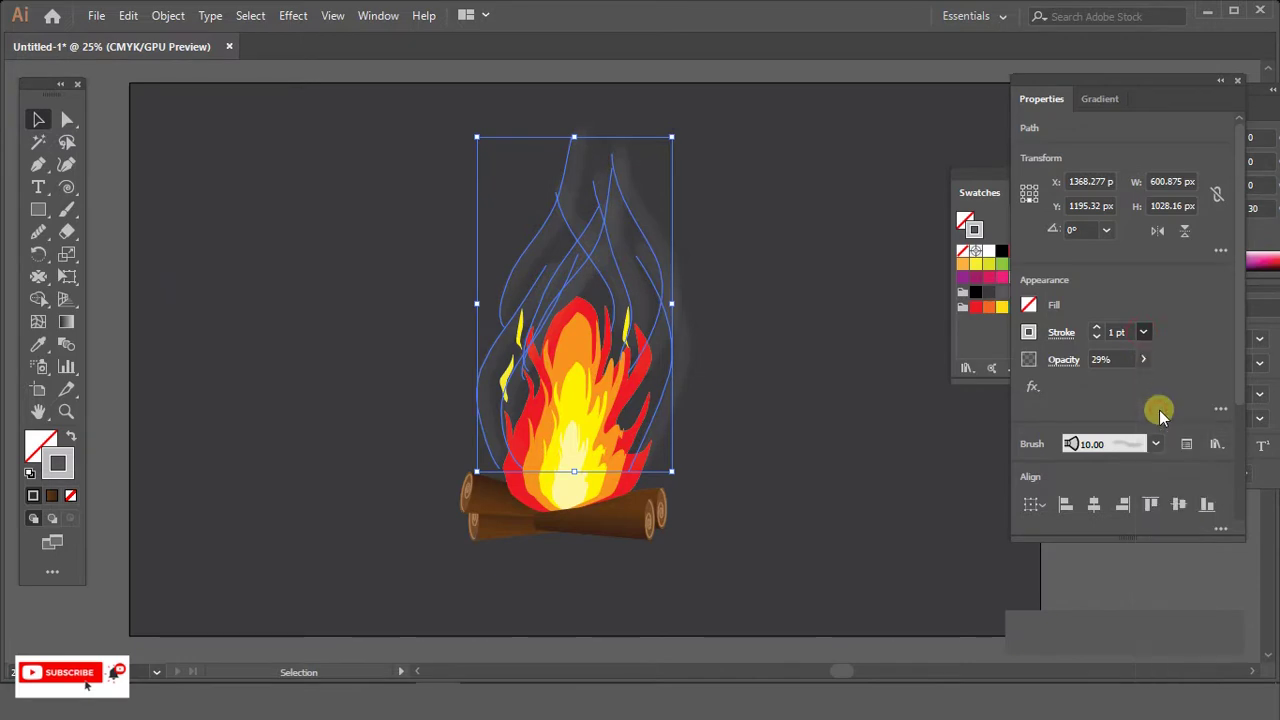
pyautogui.moveTo(651, 290); pyautogui.dragTo(614, 294)
pyautogui.click(760, 660)
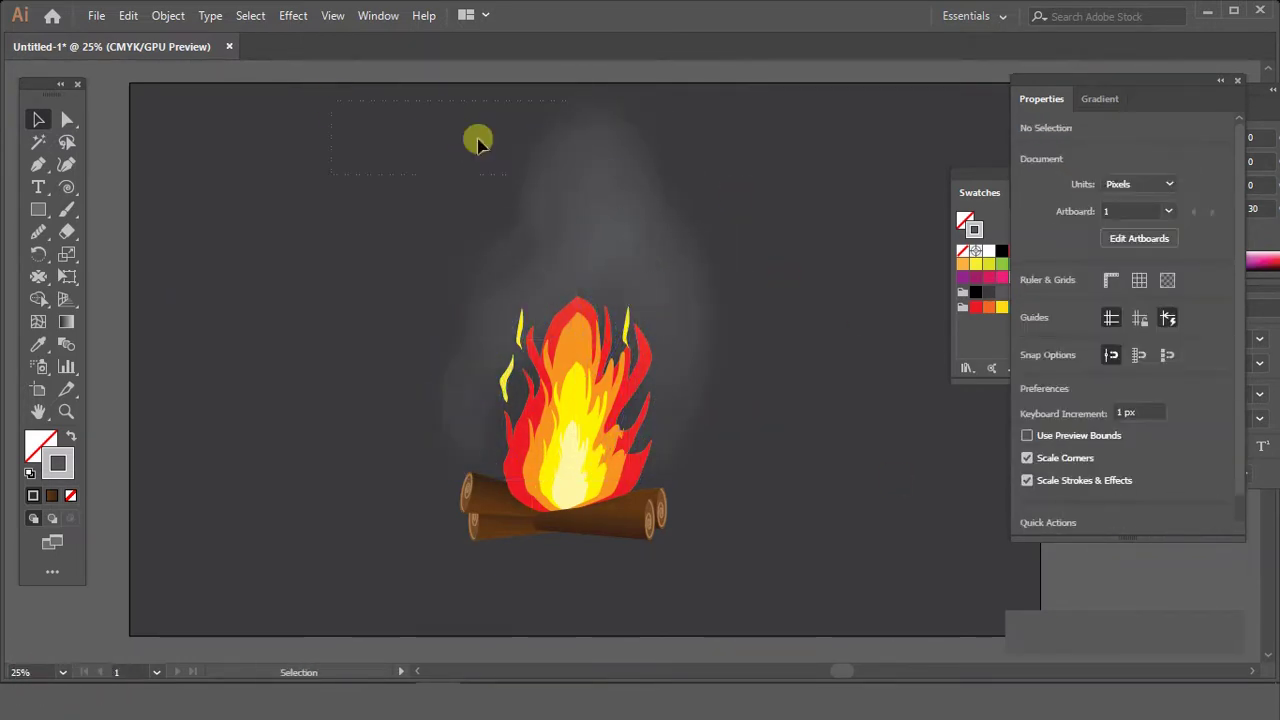
# - Bring the smoke strokes in front of the flames and everything else
pyautogui.moveTo(478, 142); pyautogui.dragTo(632, 149)
pyautogui.hotkey('ctrl', 'shift', ']')
pyautogui.hotkey('ctrl', 'shift', 'a')
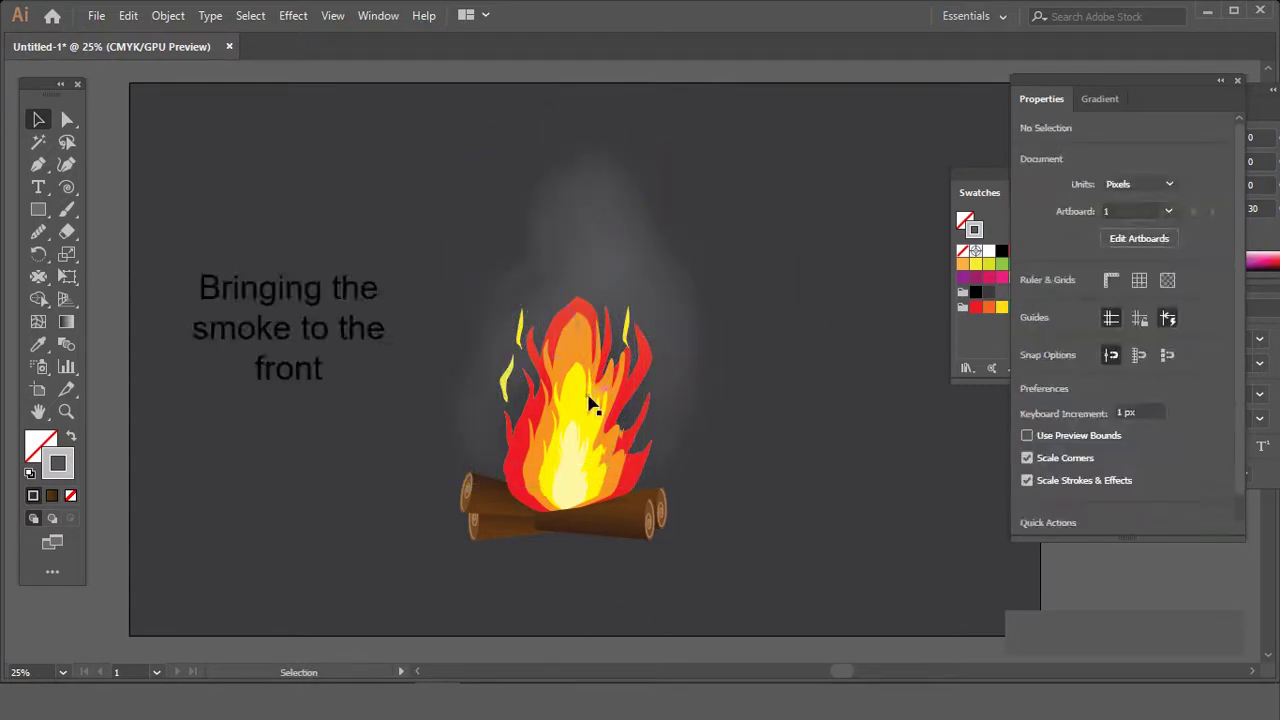
pyautogui.click(627, 258)
pyautogui.rightClick(630, 264)
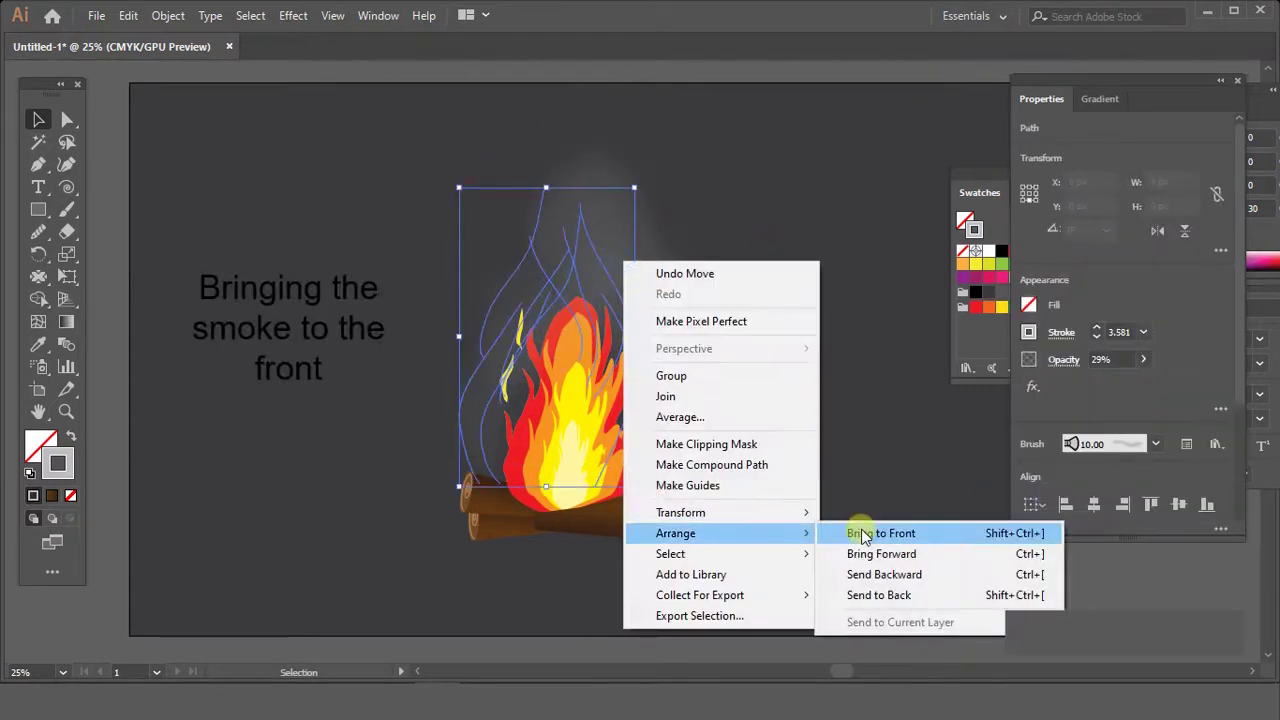
pyautogui.click(855, 528)
# - Draw an ellipse around the logs with an orange radial gradient fading to 0% opacity outside
pyautogui.click(863, 316)
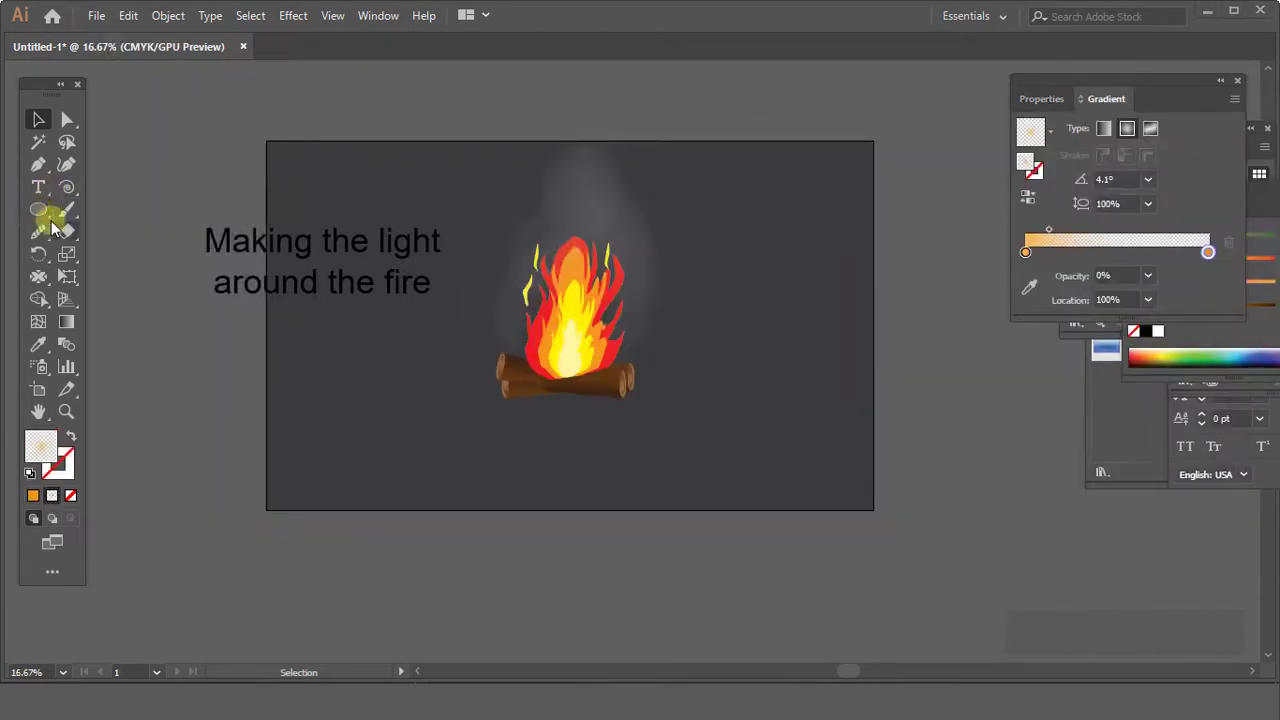
pyautogui.click(40, 210)
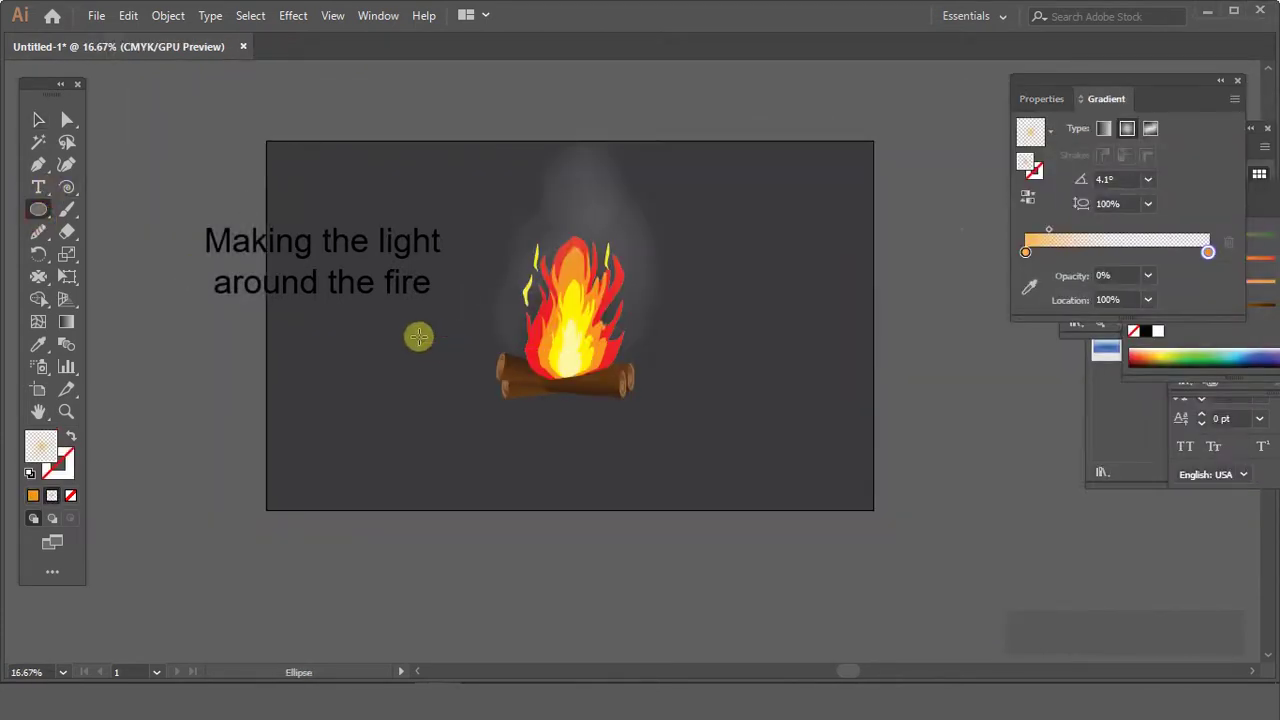
pyautogui.moveTo(421, 337); pyautogui.dragTo(697, 422)
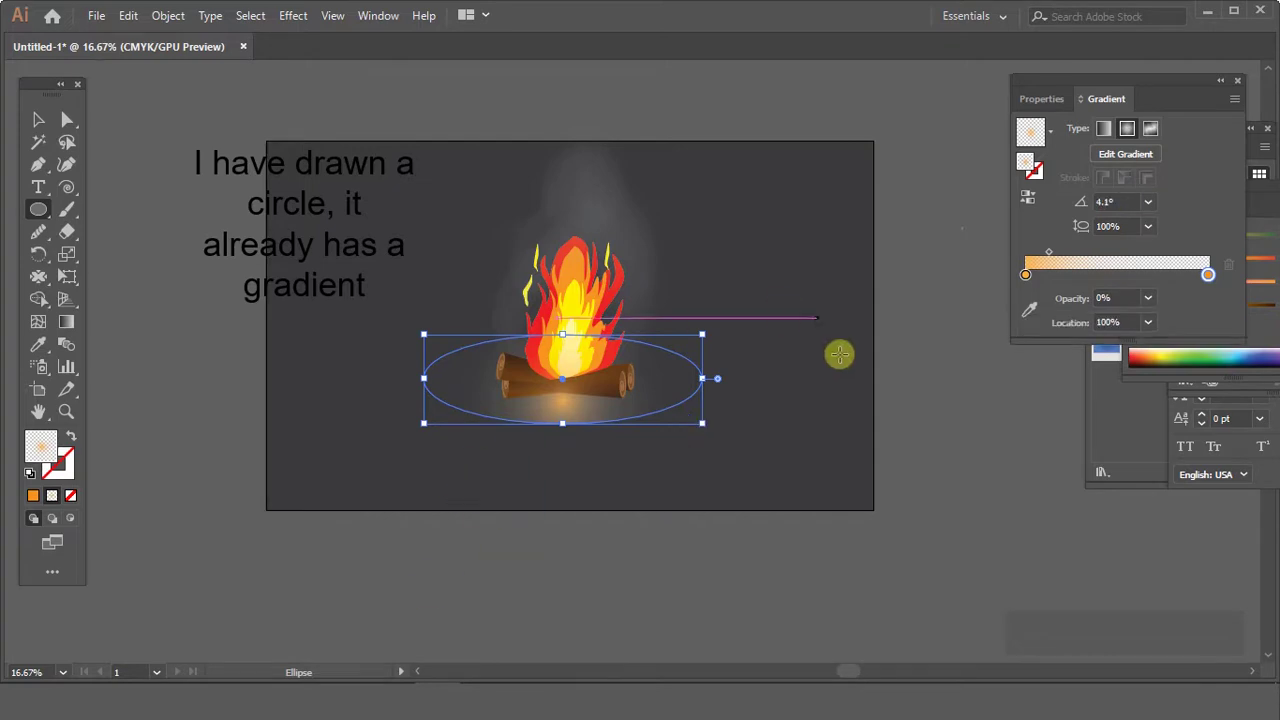
pyautogui.doubleClick(1026, 277)
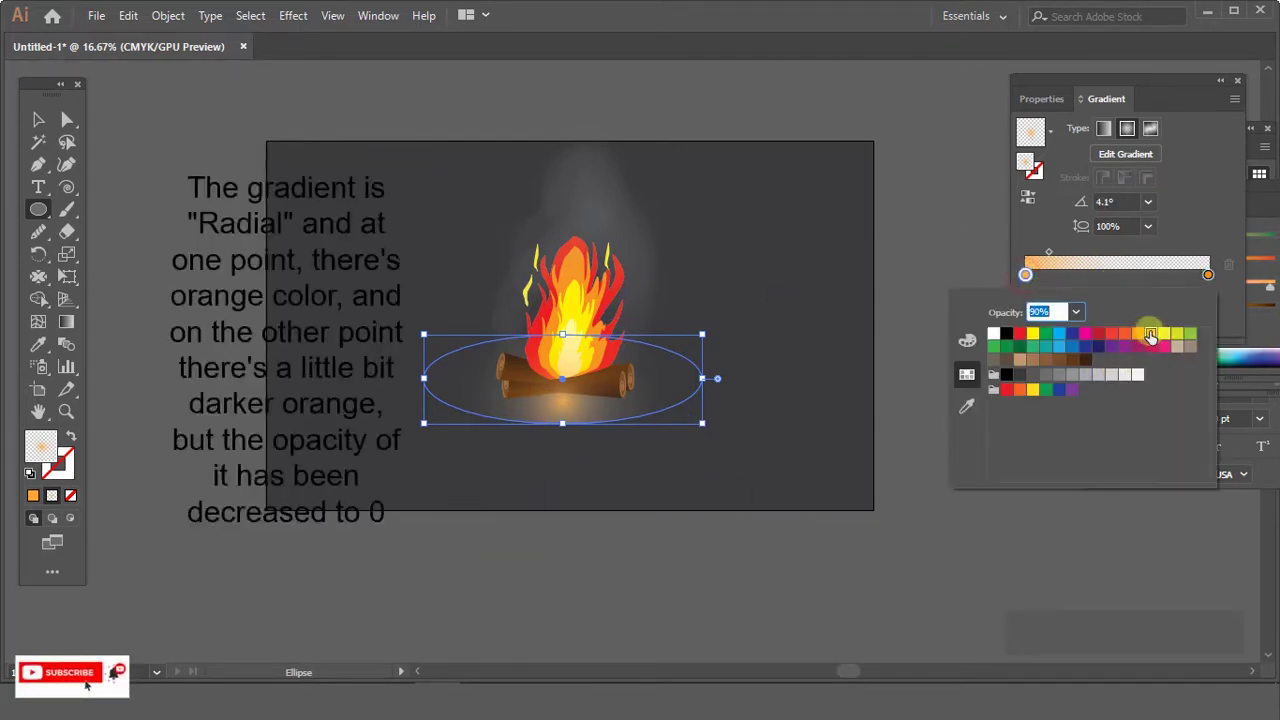
pyautogui.doubleClick(1207, 274)
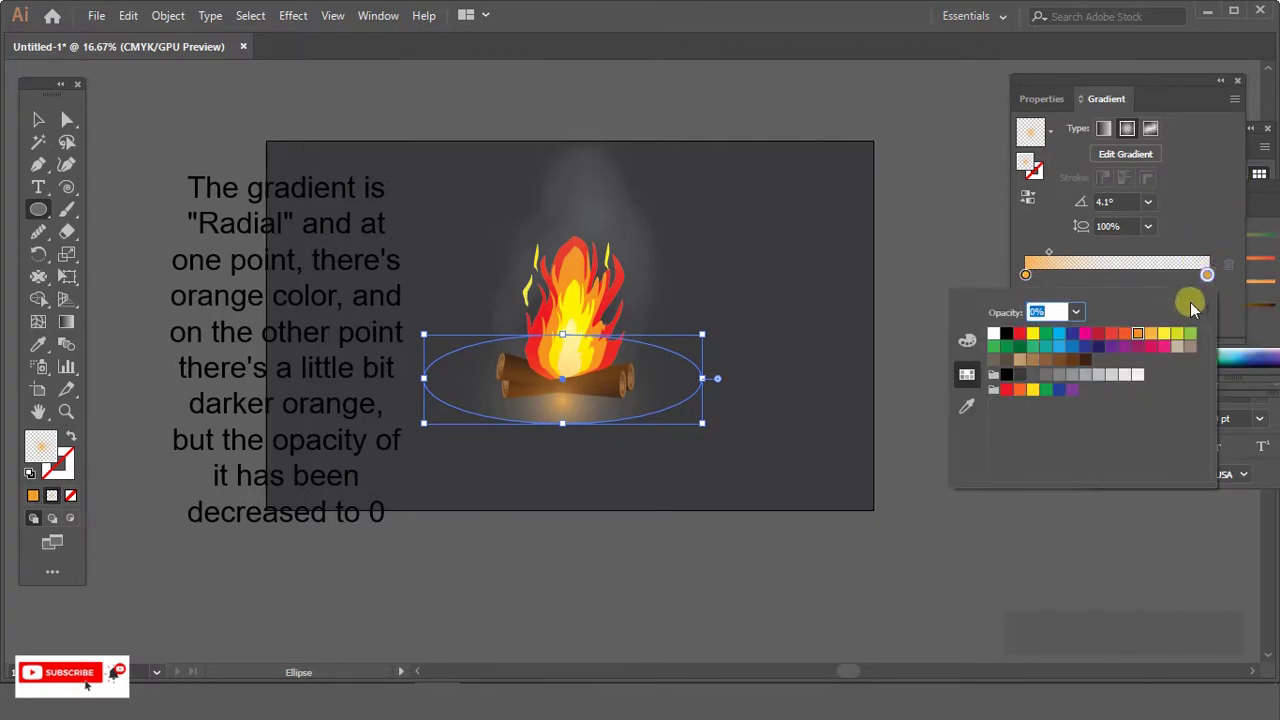
pyautogui.click(934, 230)
pyautogui.click(1152, 298)
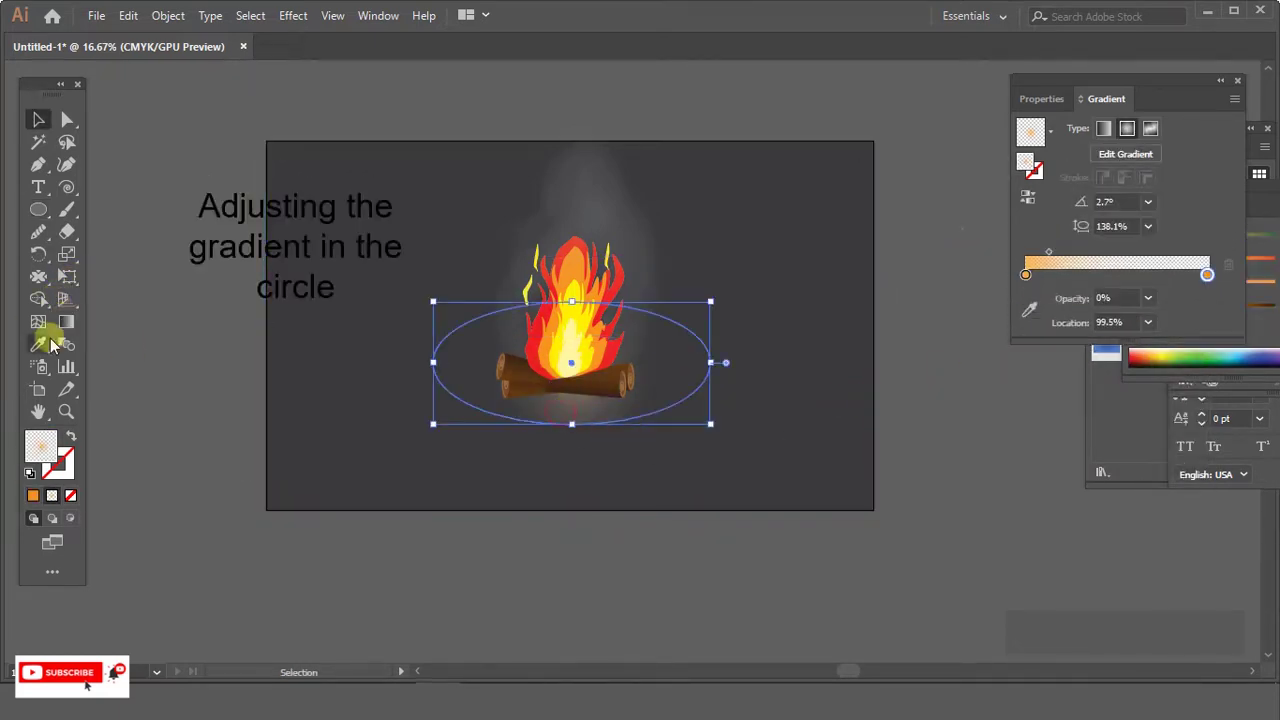
# - Recentre the glow on the logs and stretch the ellipse wider and flatter
pyautogui.click(66, 321)
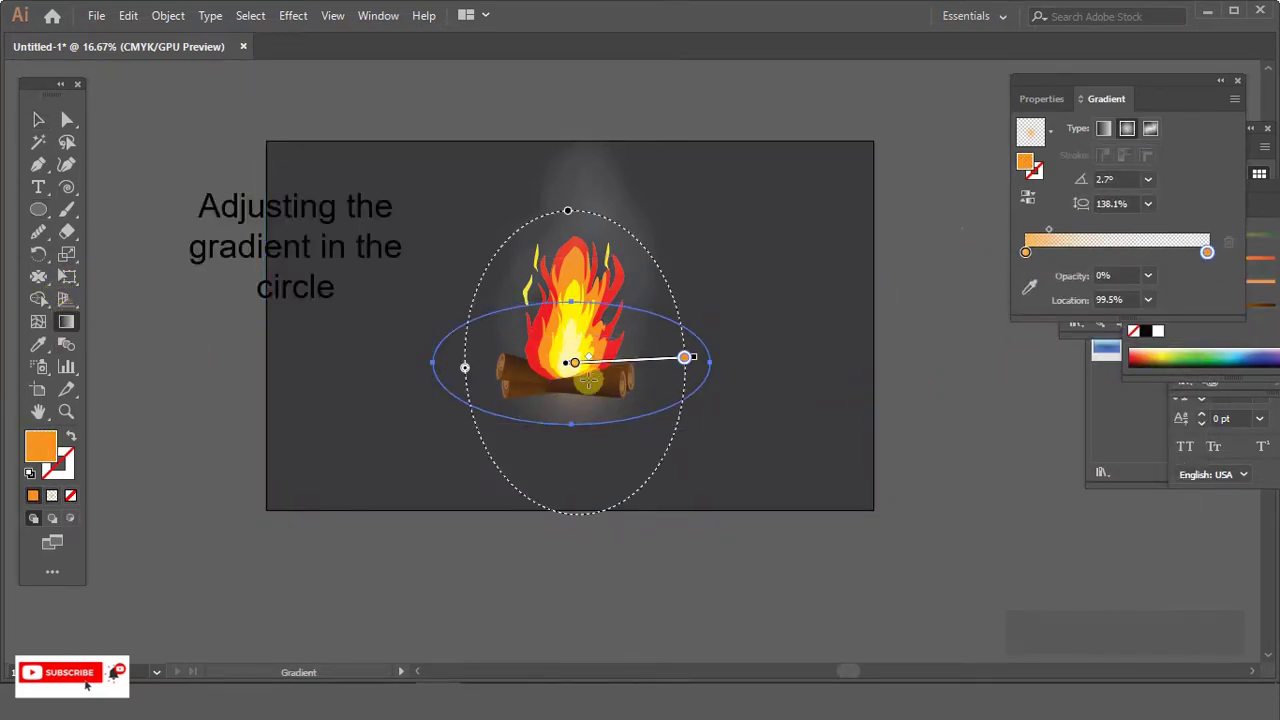
pyautogui.moveTo(576, 375); pyautogui.dragTo(648, 372)
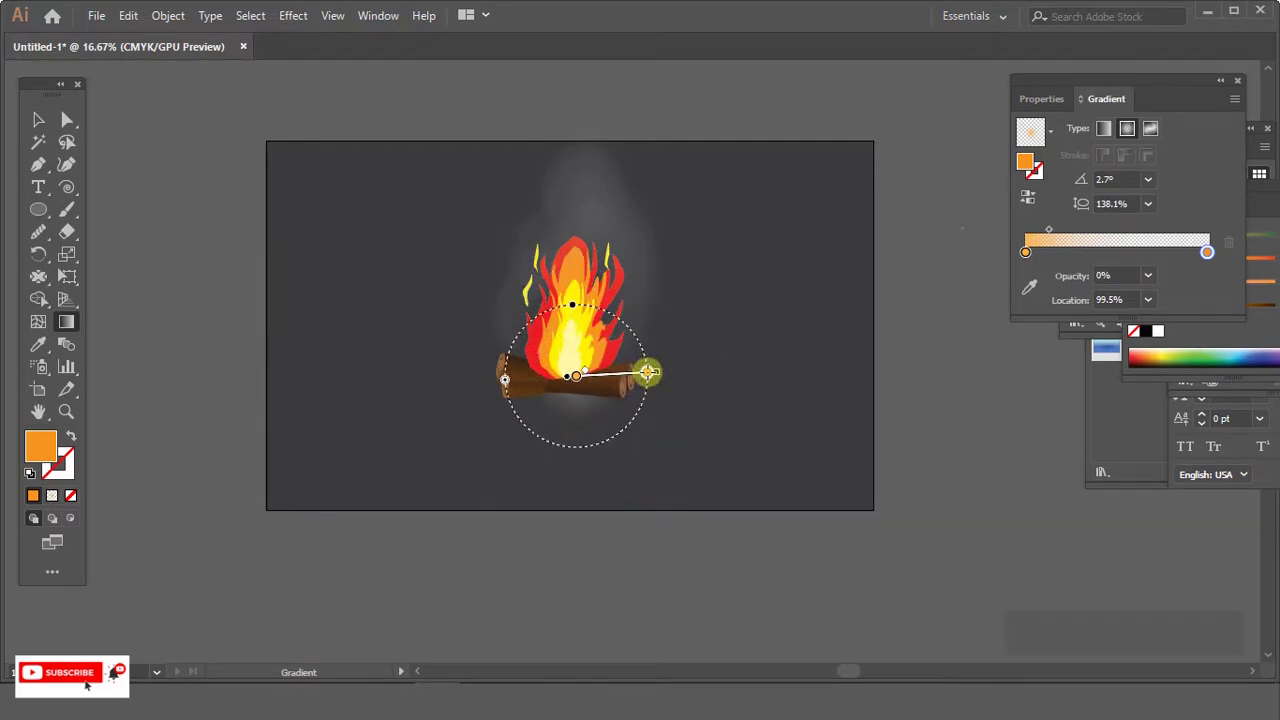
pyautogui.click(38, 120)
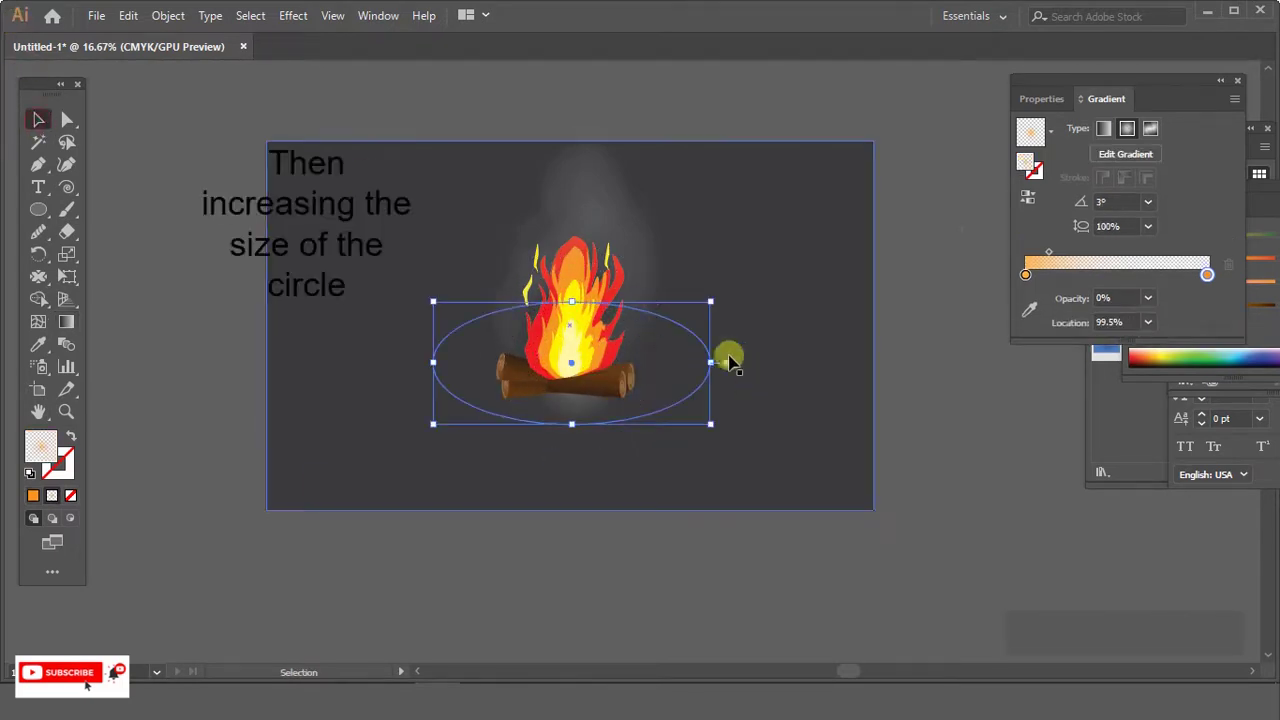
pyautogui.moveTo(729, 357); pyautogui.dragTo(826, 362)
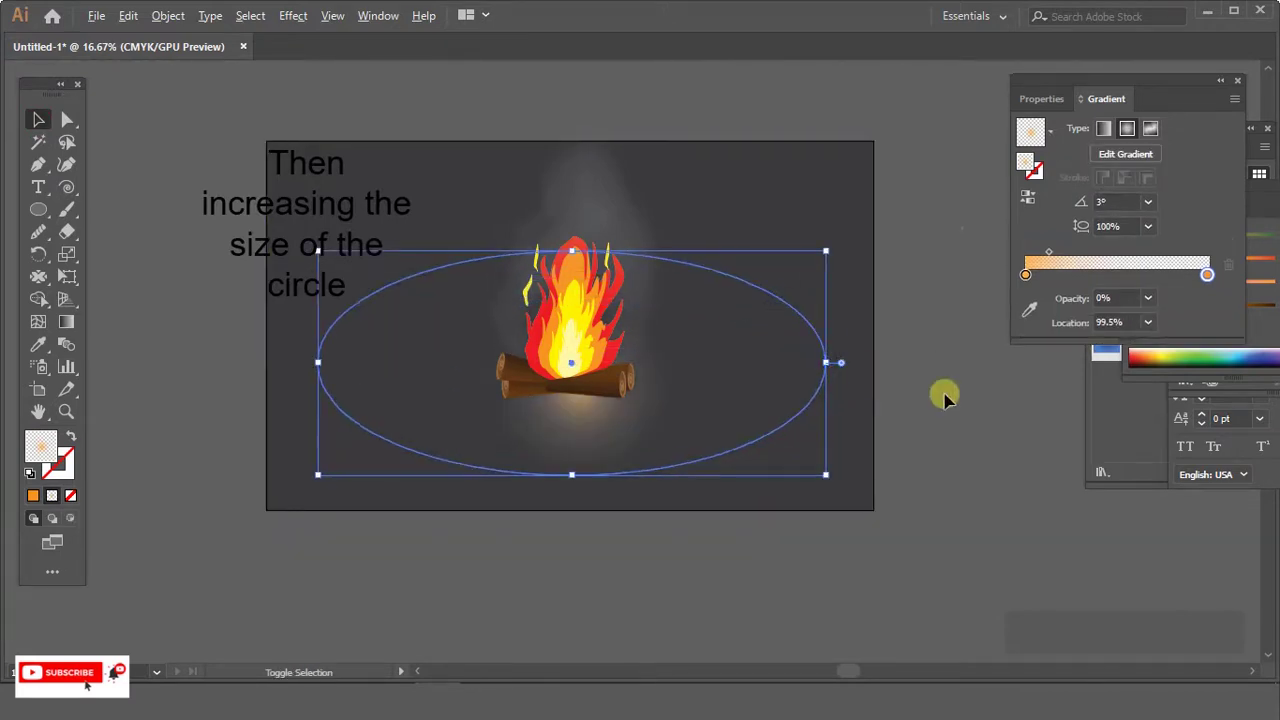
pyautogui.moveTo(571, 250); pyautogui.dragTo(571, 310)
pyautogui.click(934, 411)
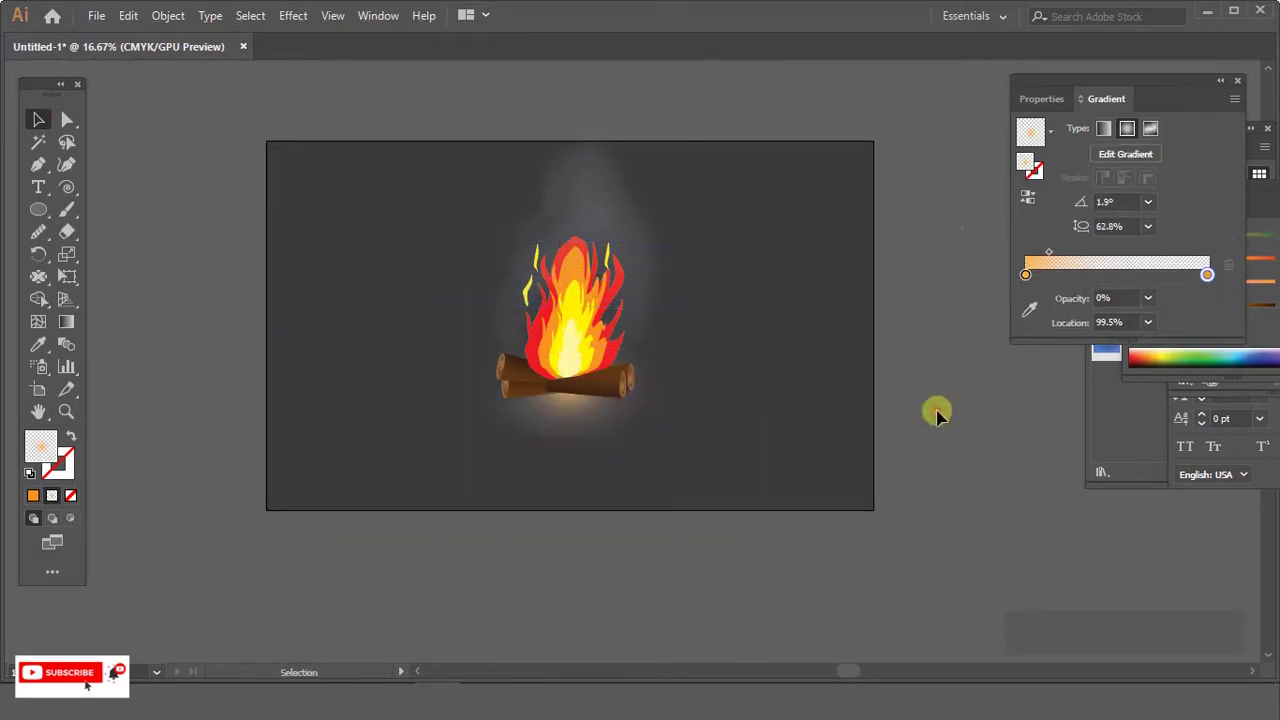
pyautogui.click(608, 418)
pyautogui.moveTo(814, 374); pyautogui.dragTo(908, 449)
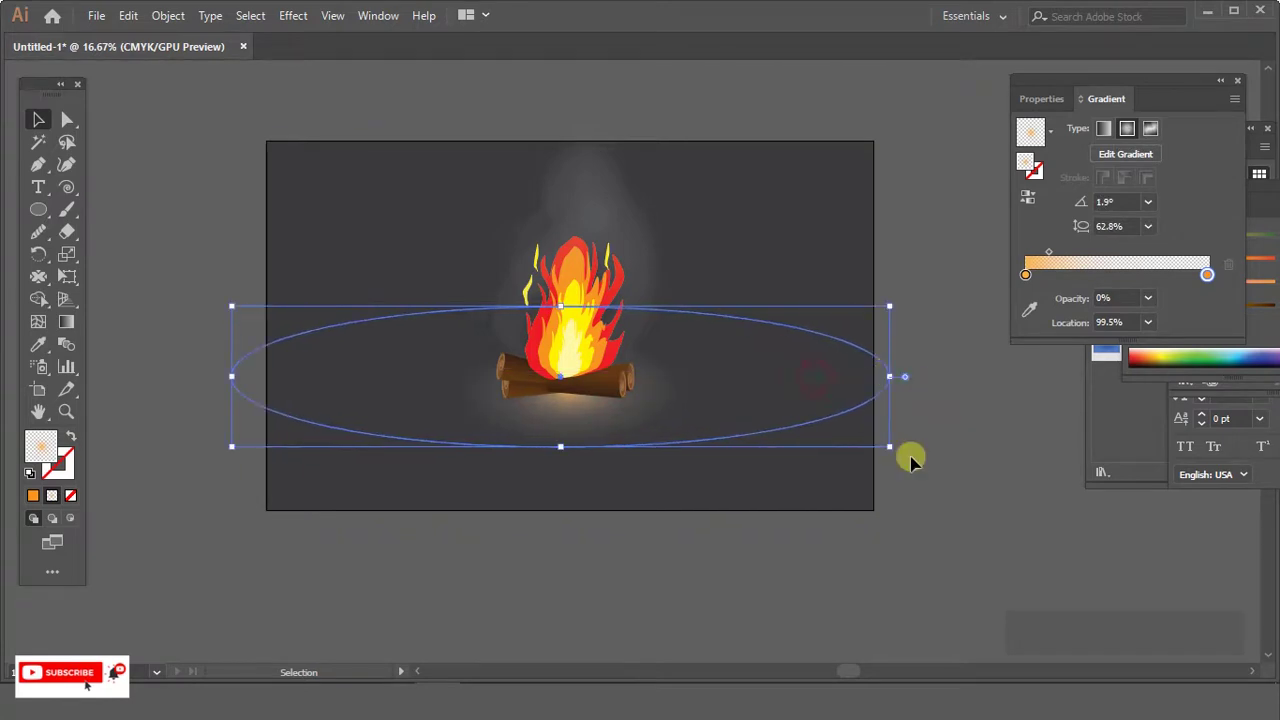
pyautogui.click(944, 484)
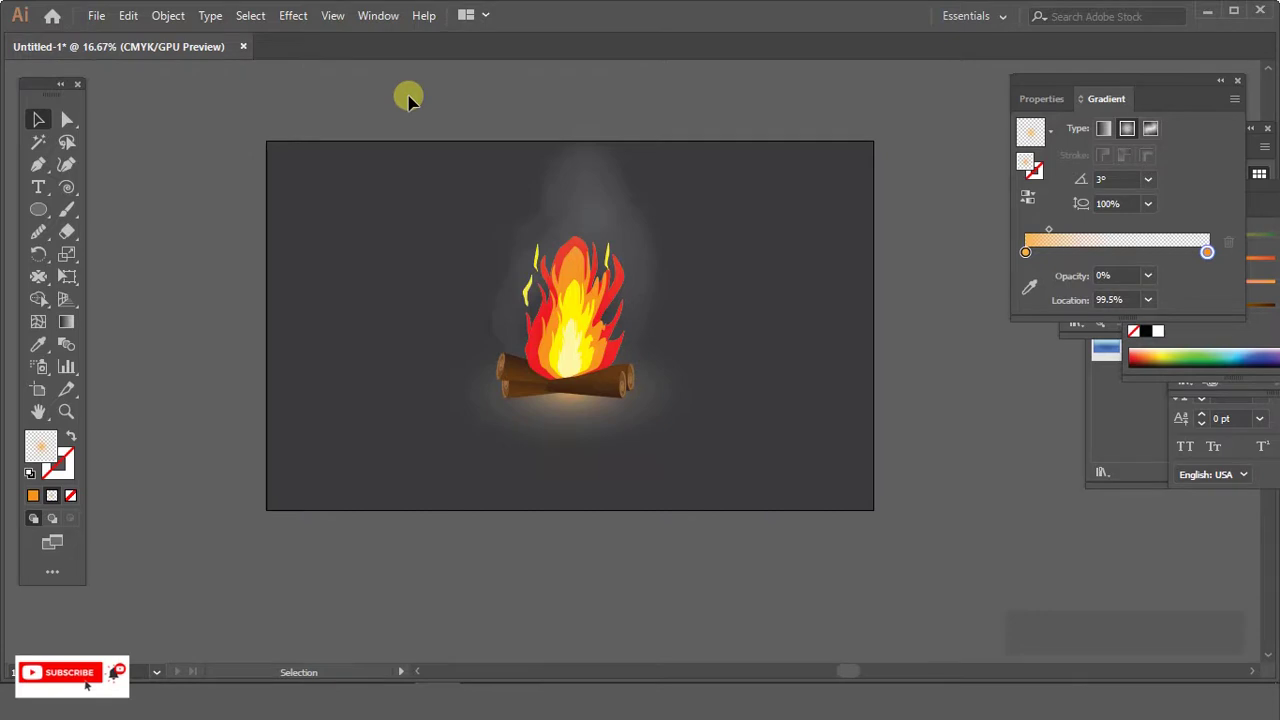
pyautogui.hotkey('ctrl', '+')
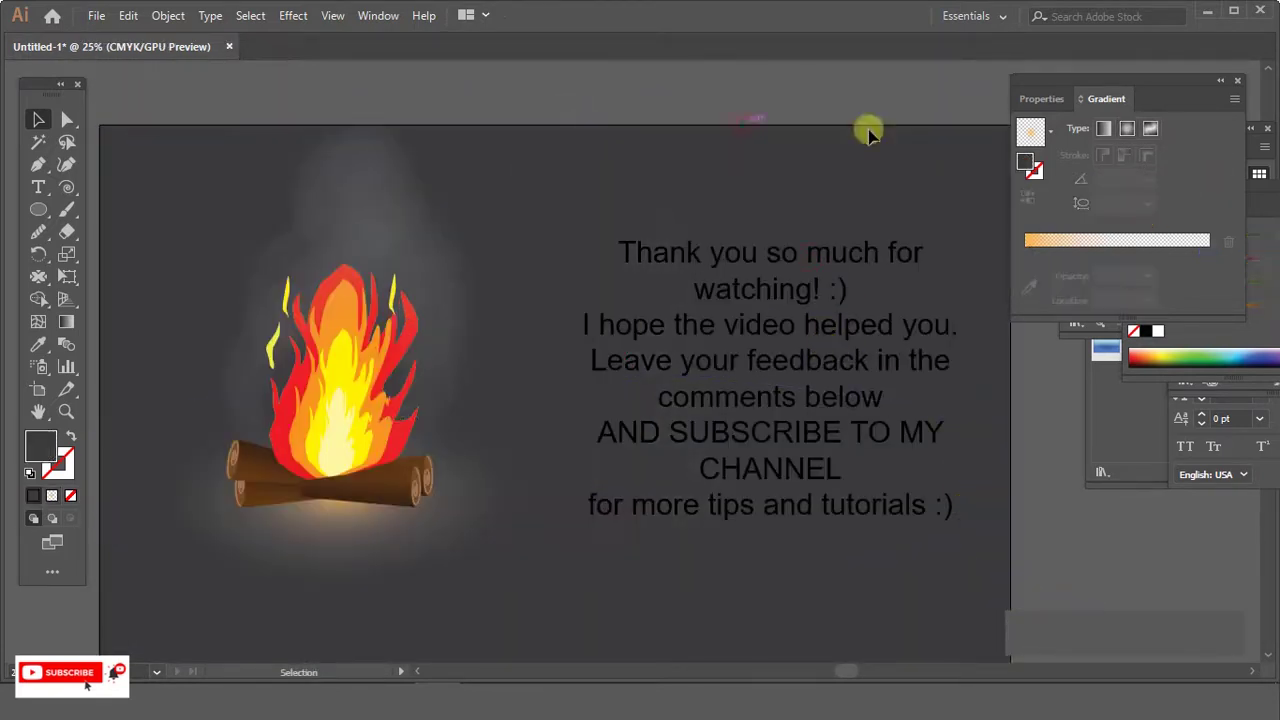
pyautogui.moveTo(775, 319); pyautogui.dragTo(774, 285)
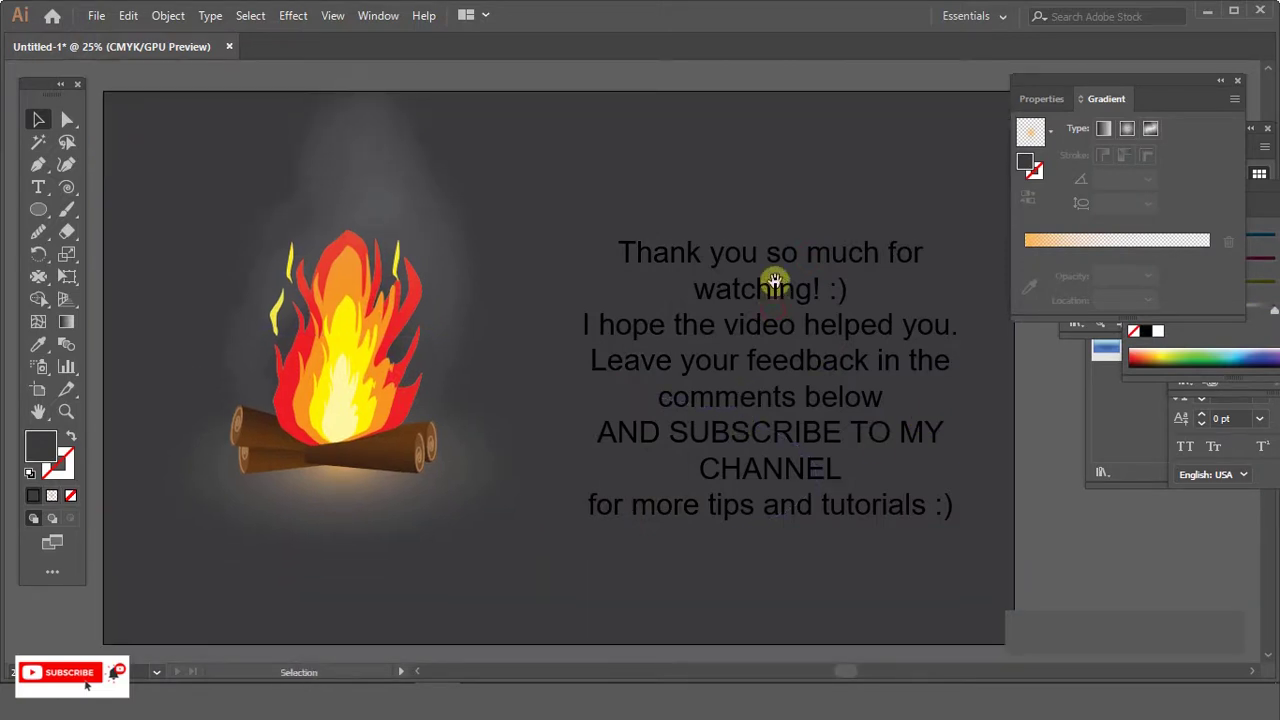